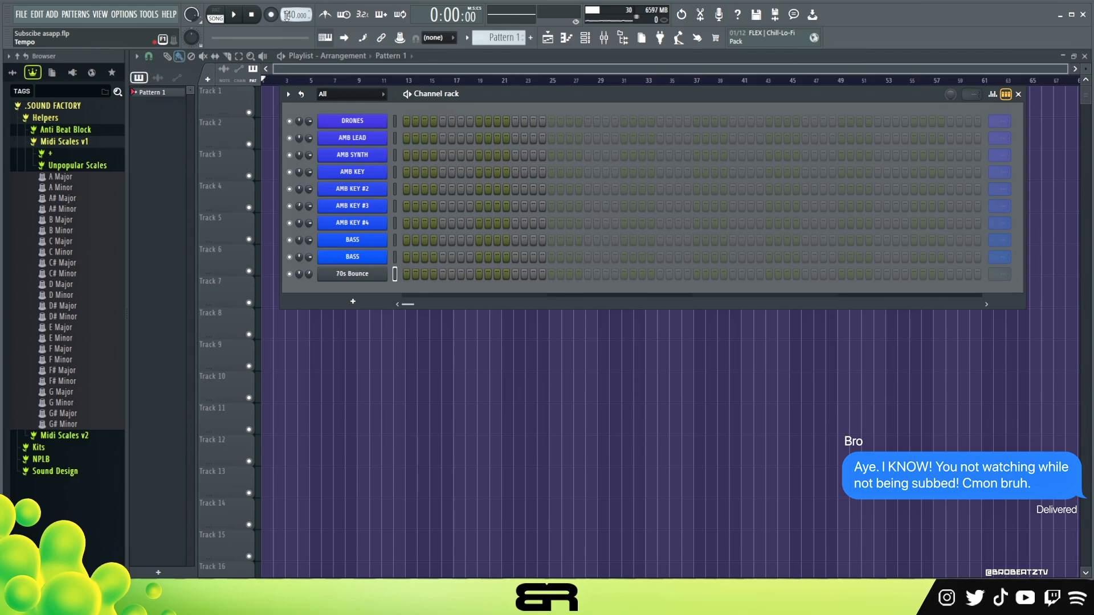
Step: Set the project tempo to 75 BPM
mouse_move(287, 15)
mouse_down()
mouse_move(287, 6)
mouse_move(287, 22)
mouse_up()
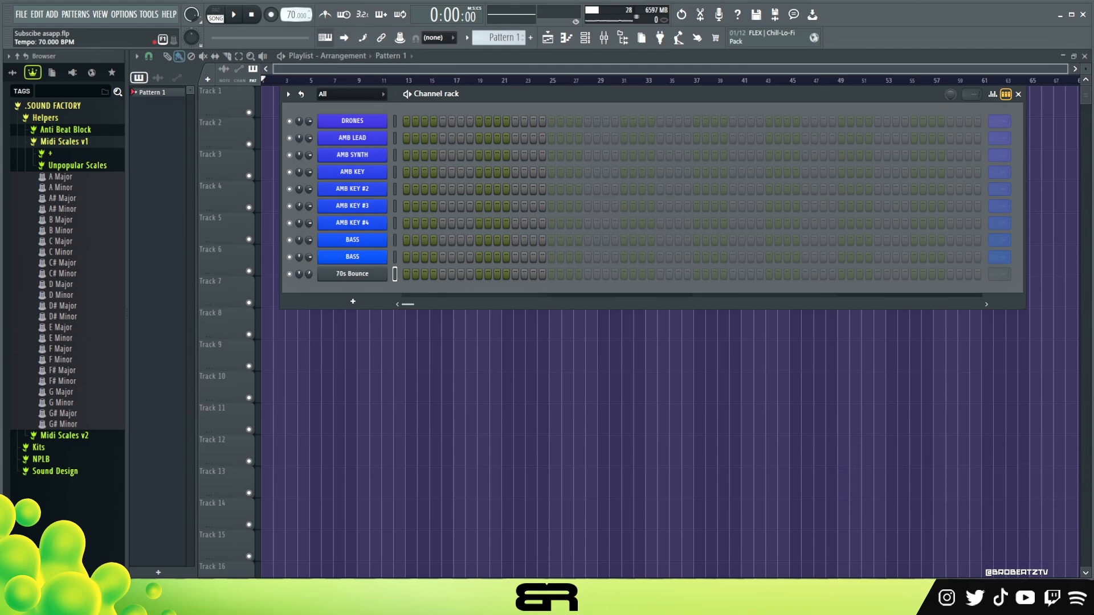
drag(288, 15, 288, 9)
drag(290, 10, 290, 17)
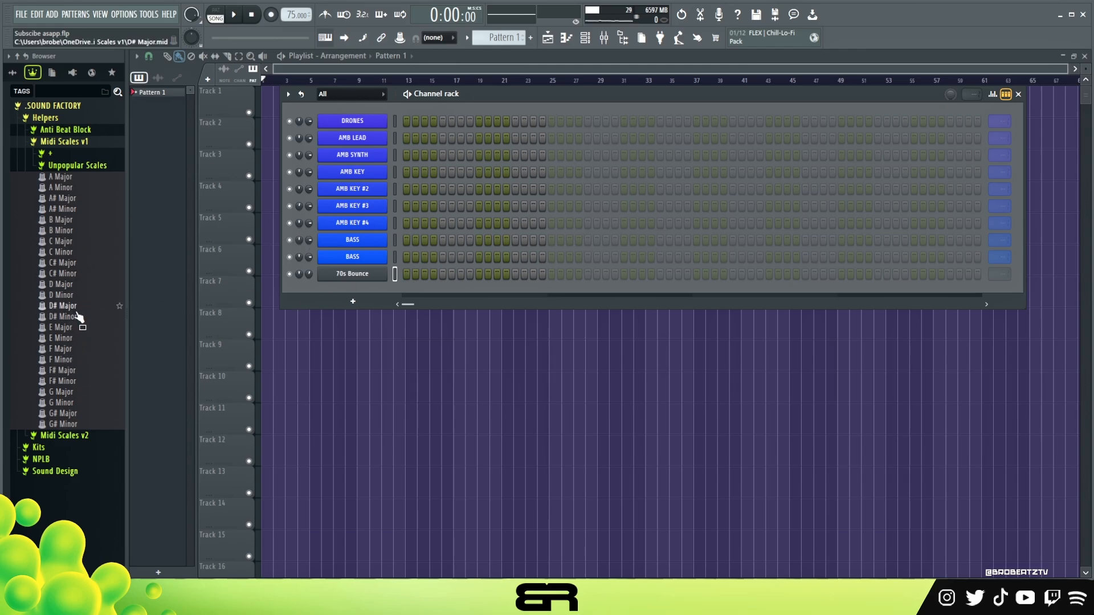
Step: Add the E Major MIDI scale as the first channel of the channel rack and collapse the .SOUND FACTORY folder
drag(60, 327, 354, 120)
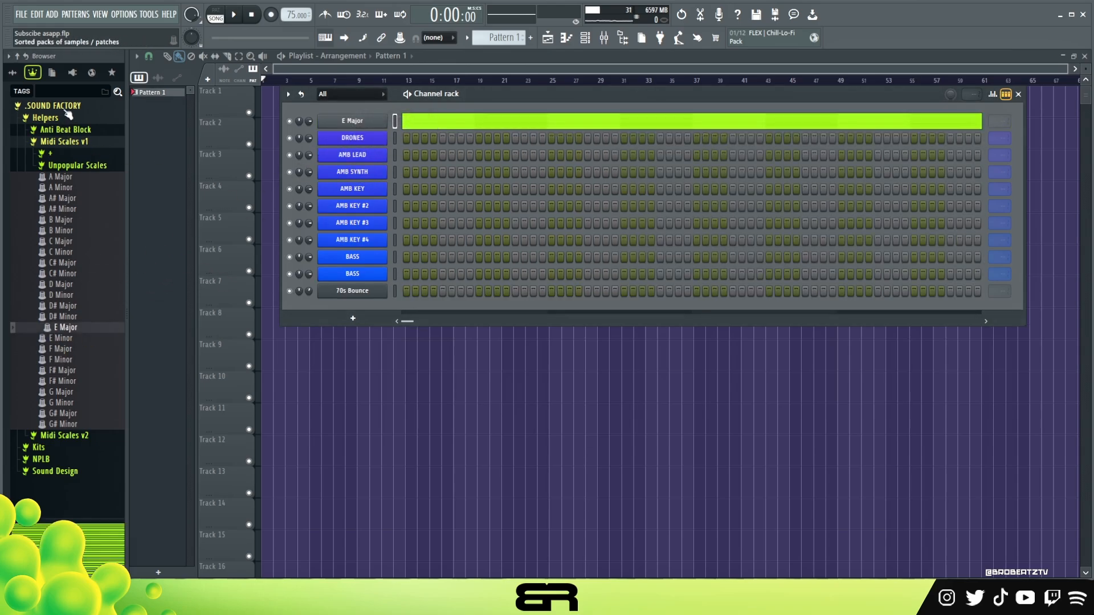
click(64, 108)
click(506, 97)
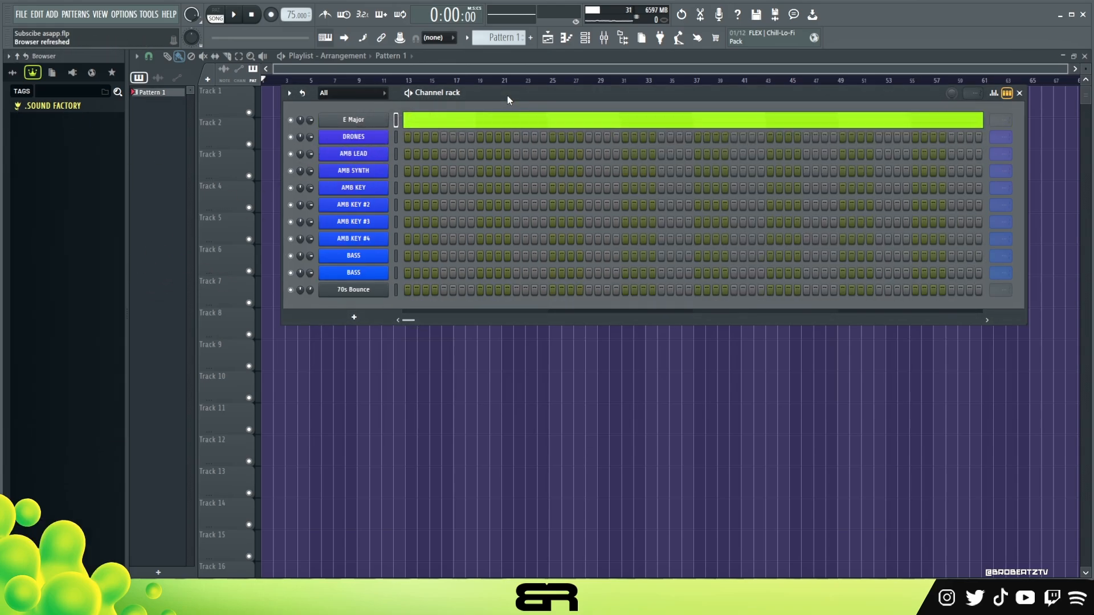
Step: Open the 70s Bounce FLEX instrument and move its window over the middle of the channel rack
click(352, 290)
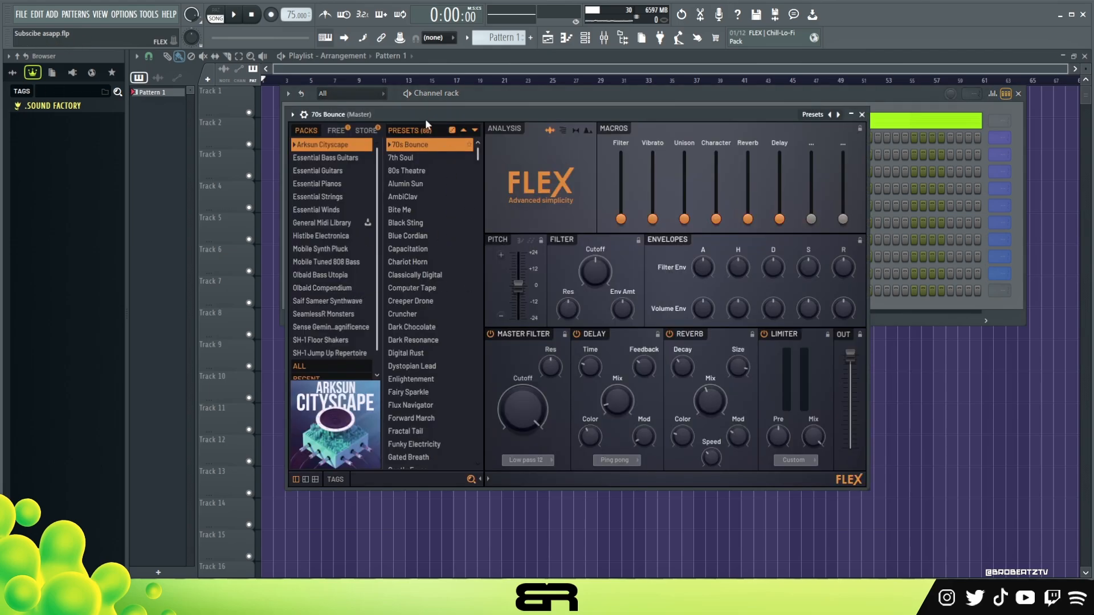
drag(439, 110, 547, 120)
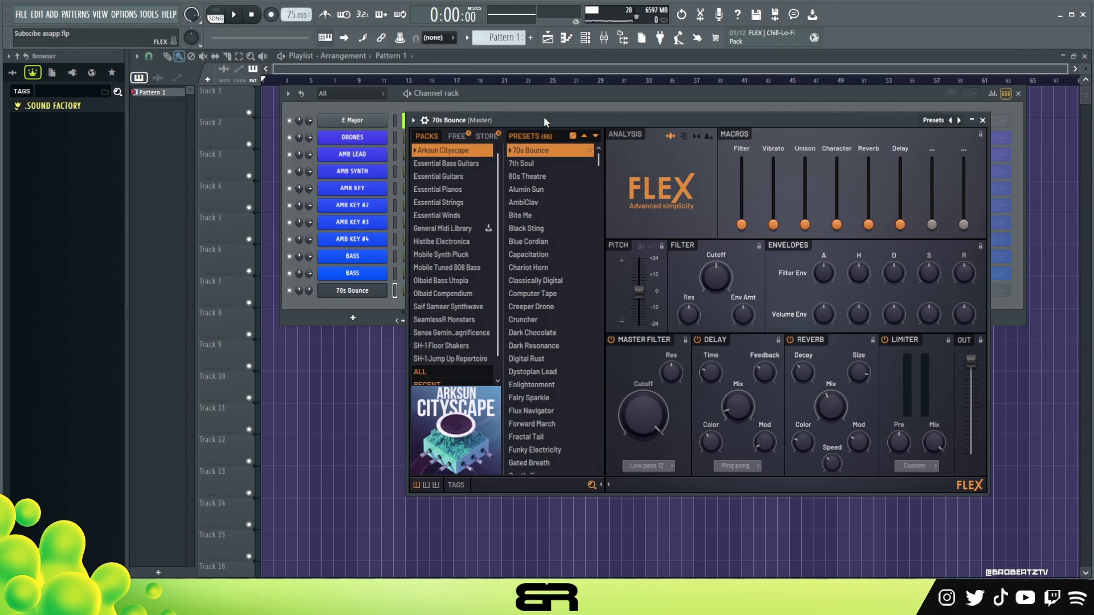
drag(542, 117, 538, 111)
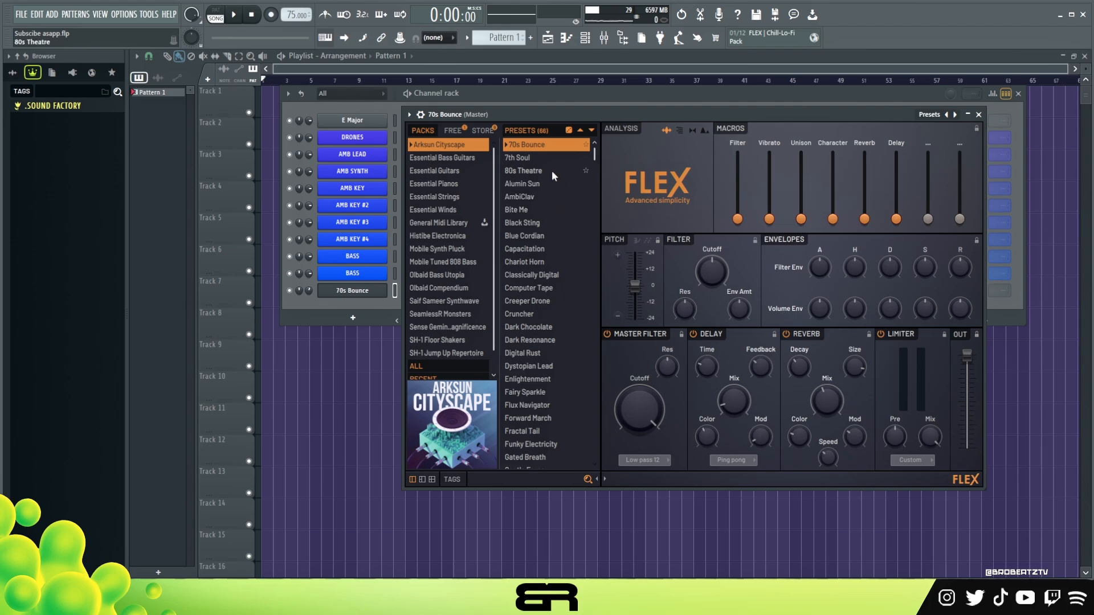
drag(540, 115, 529, 88)
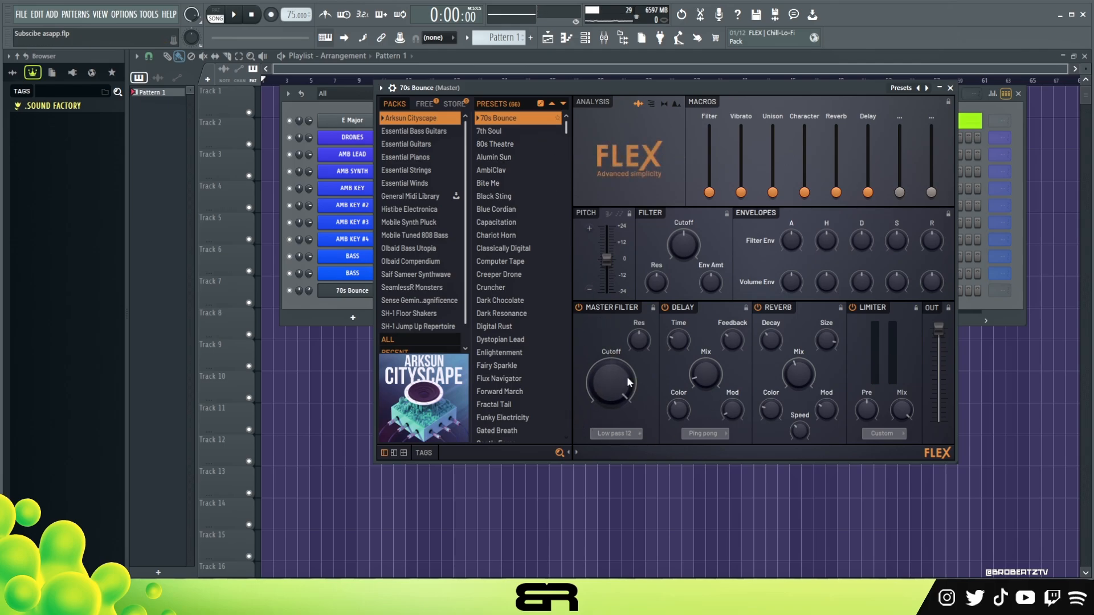
Step: Play notes on the 70s Bounce preset while trying a different master filter cutoff
mouse_move(619, 402)
mouse_down()
mouse_move(619, 415)
mouse_move(620, 383)
mouse_up()
key(a)
key(w)
key(f)
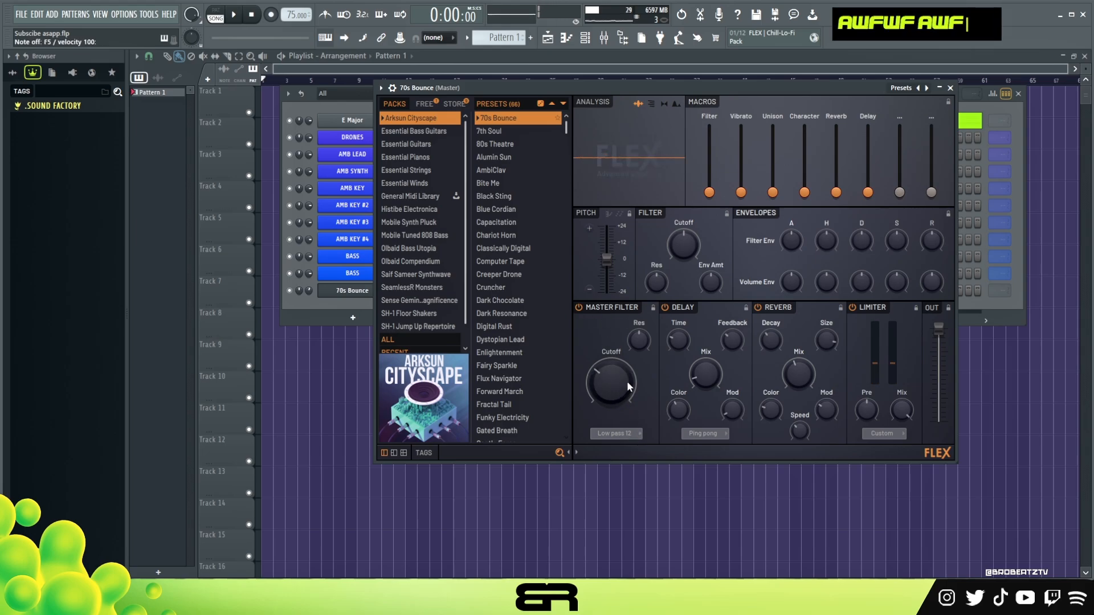
key(a)
key(w)
key(f)
key(a)
key(w)
key(f)
key(a)
key(w)
key(f)
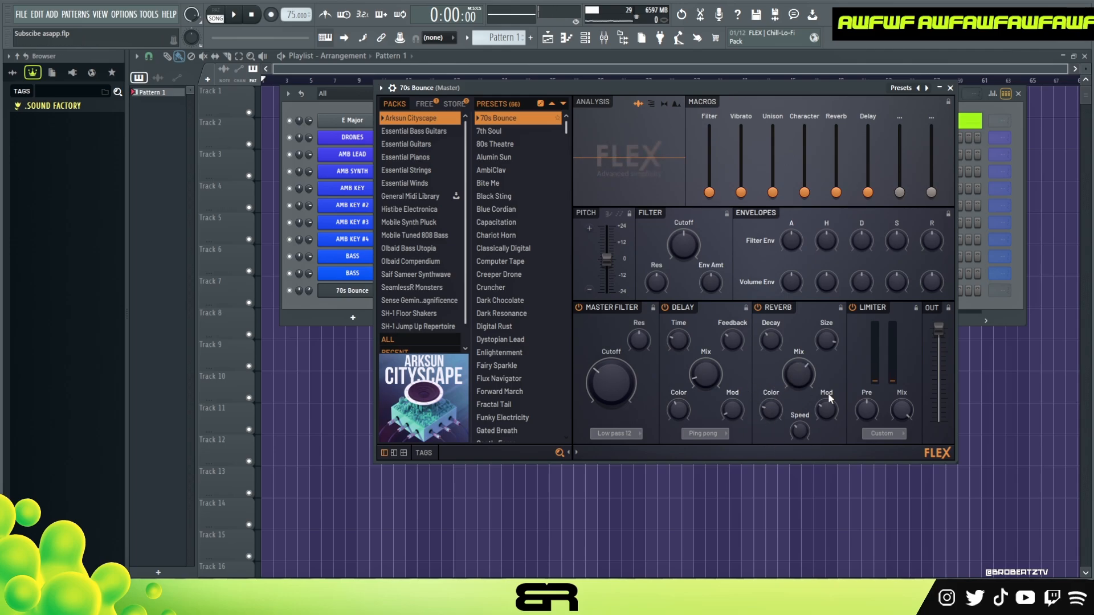
Step: Load the Black Sting preset and play a few notes to audition it
click(512, 197)
key(a)
key(w)
key(f)
key(w)
key(f)
key(w)
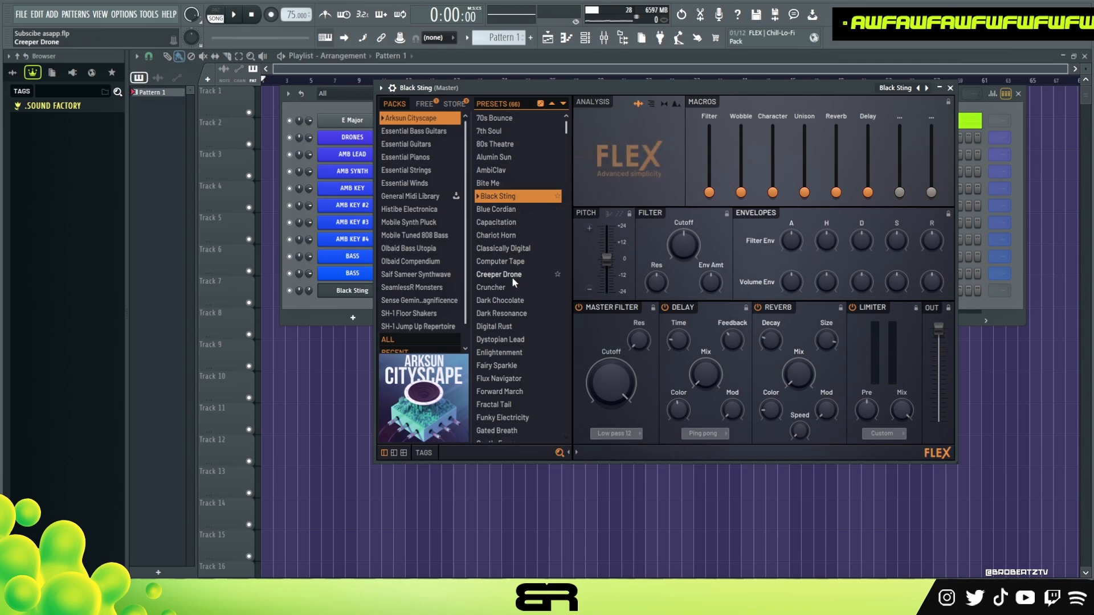
Step: Audition the Capacitation, Dark Chocolate and Dystopian Lead presets from the Arksun Cityscape pack
click(507, 222)
key(a)
key(w)
key(f)
key(a)
key(w)
key(f)
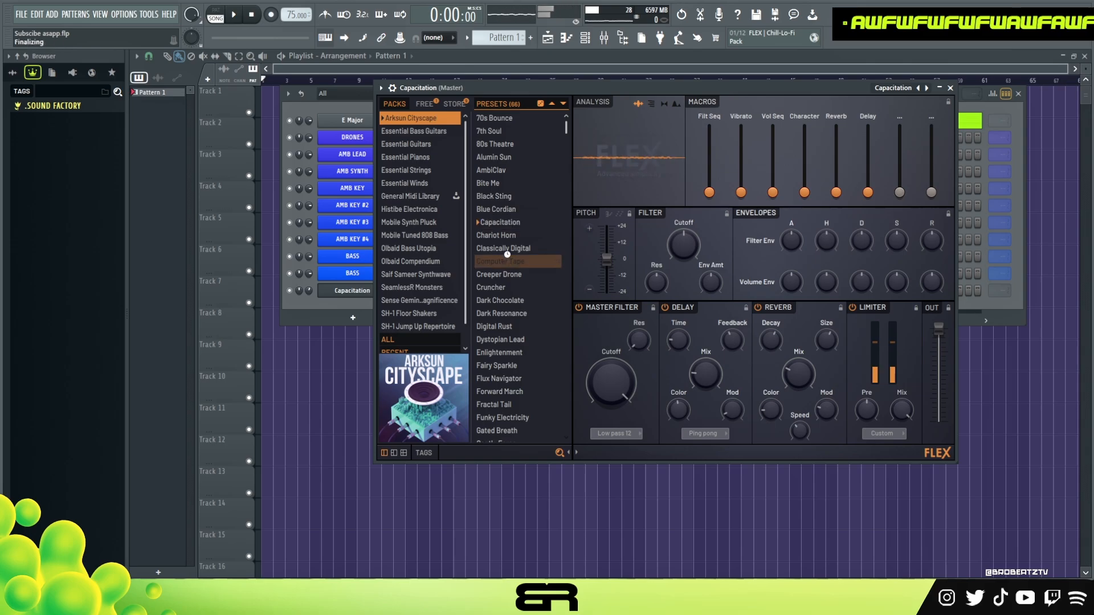
click(504, 301)
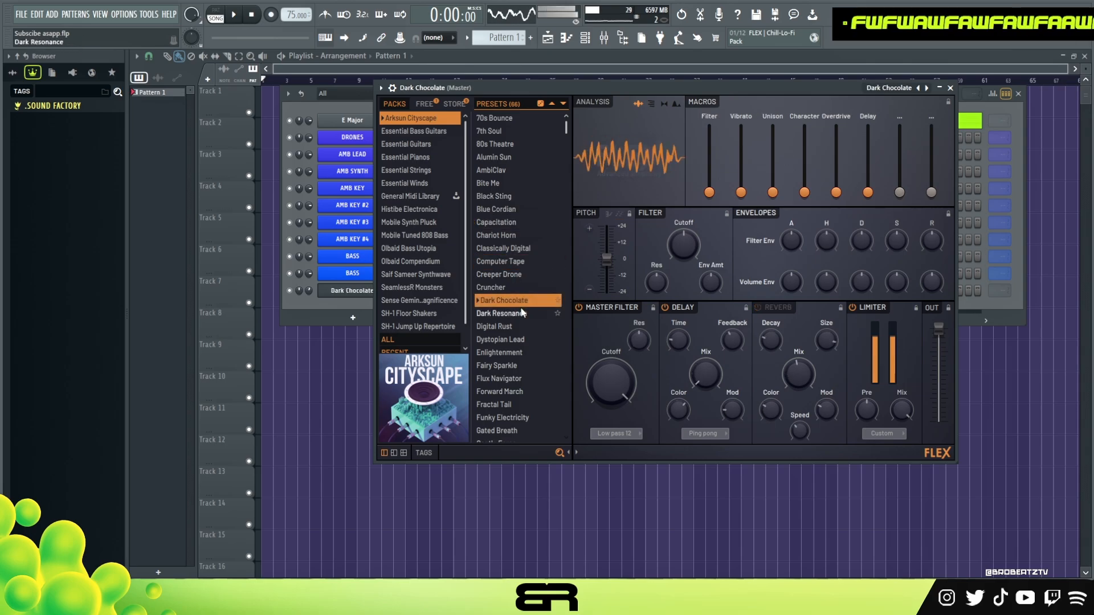
click(506, 337)
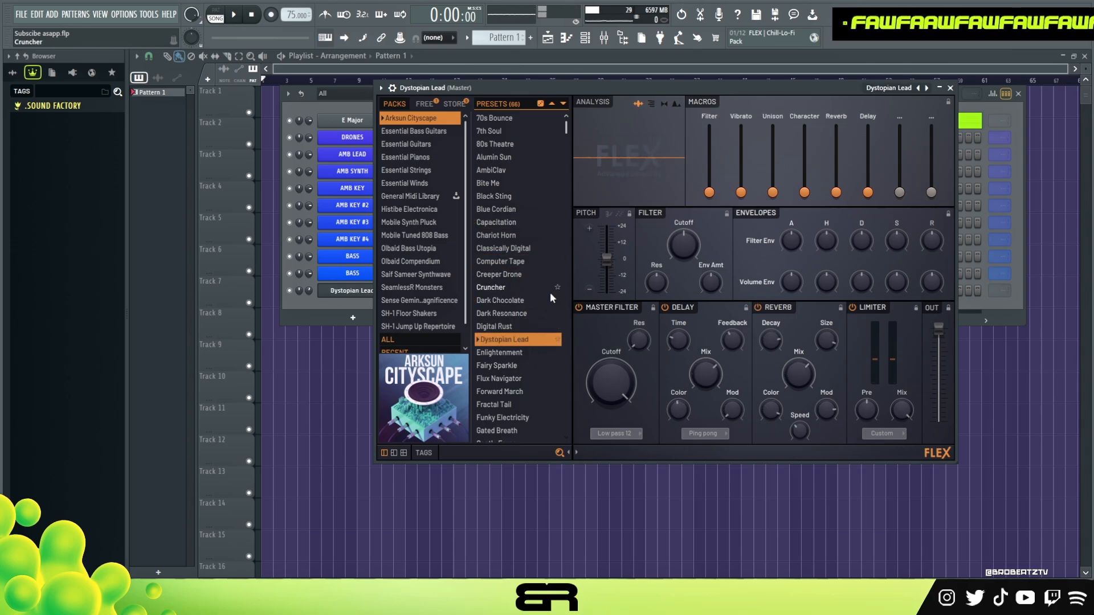
Step: Audition a bass preset from the Essential Strings pack and Electric Piano Bright from Essential Pianos
click(419, 170)
click(499, 213)
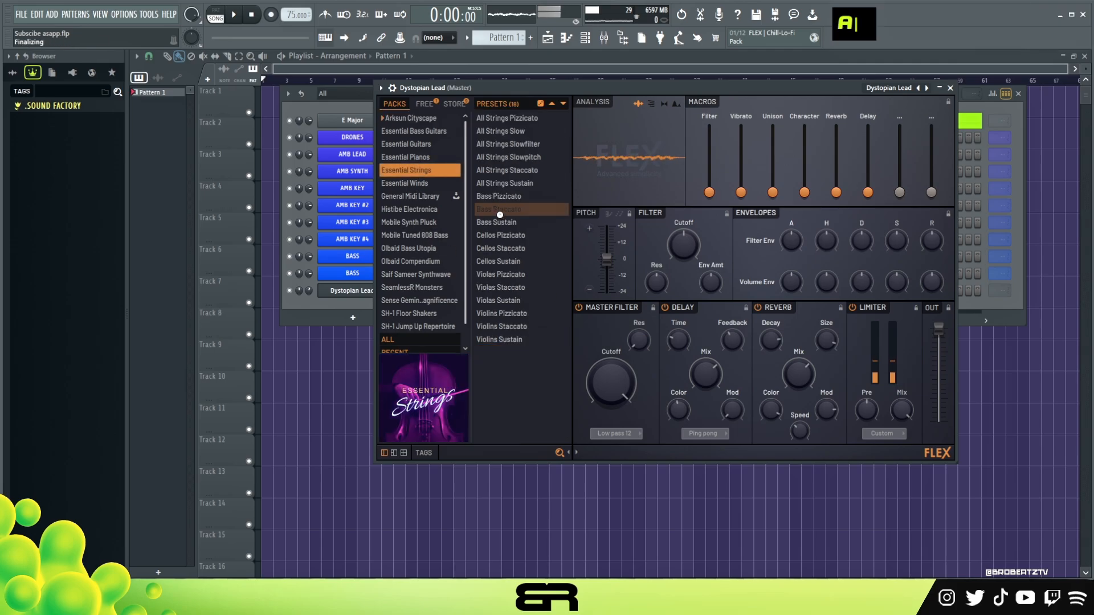
click(418, 157)
double_click(513, 196)
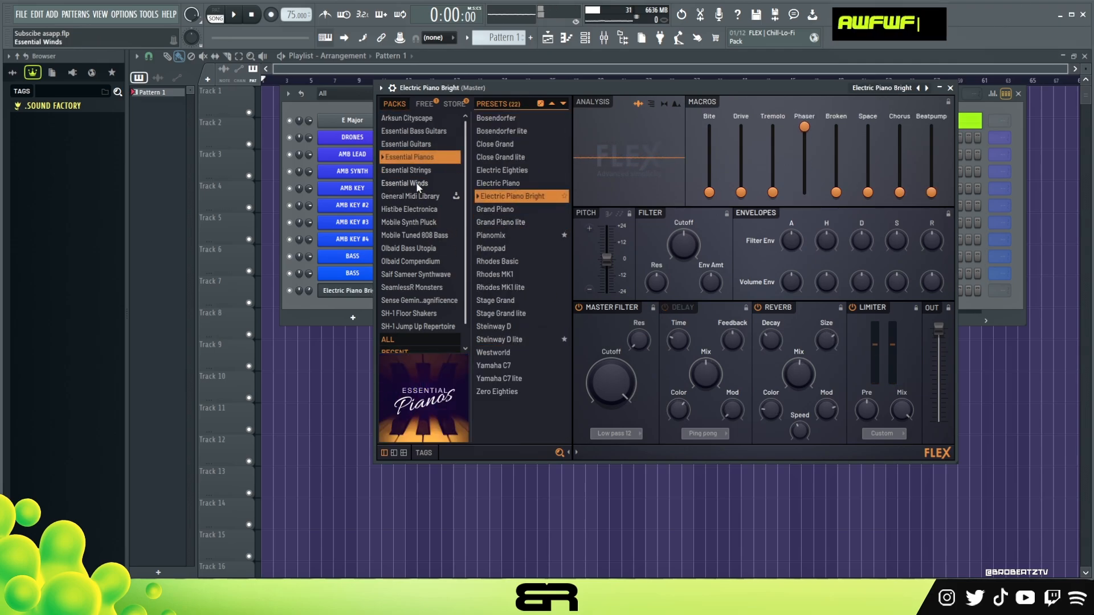
Step: Audition Arpman Trance, Blasternoise 2 and Around Planets 2 from the Histibe Electronica pack
click(408, 209)
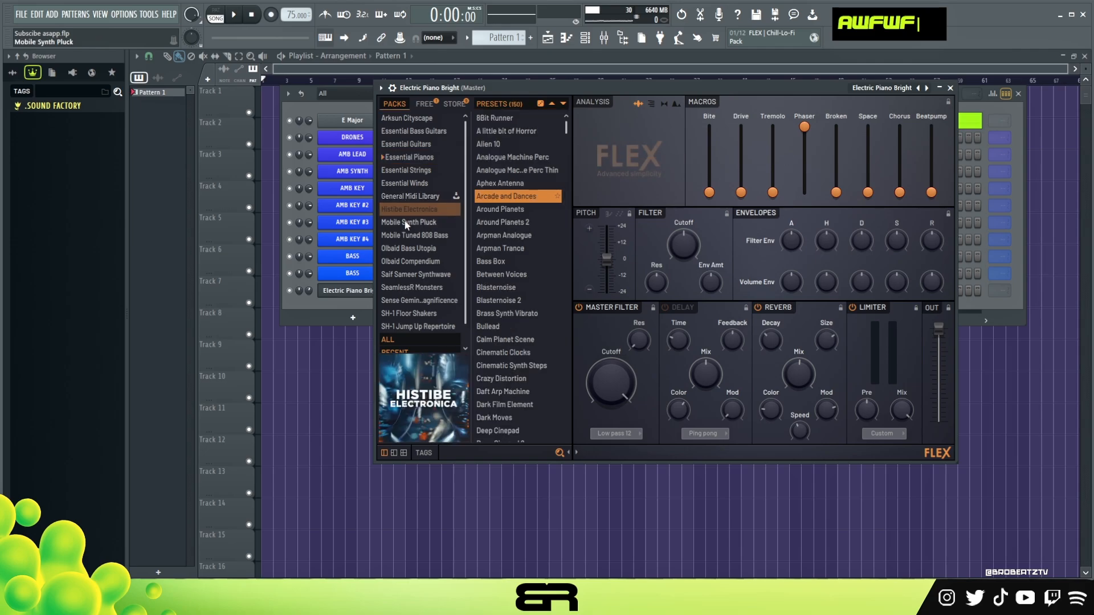
click(506, 248)
click(526, 301)
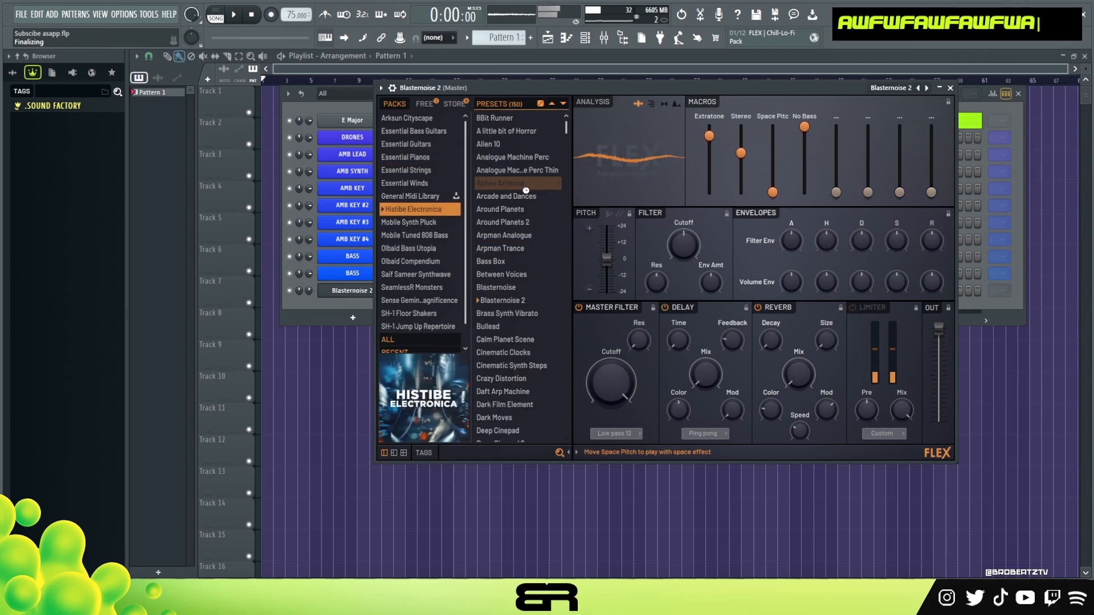
click(522, 222)
scroll(425, 245, down, 1)
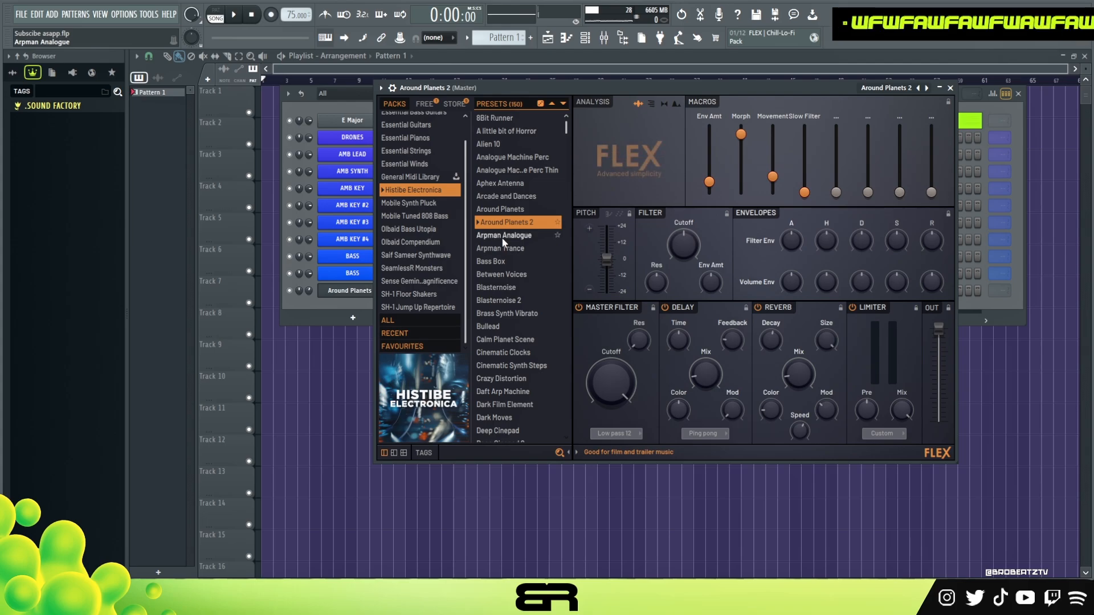
scroll(415, 282, down, 1)
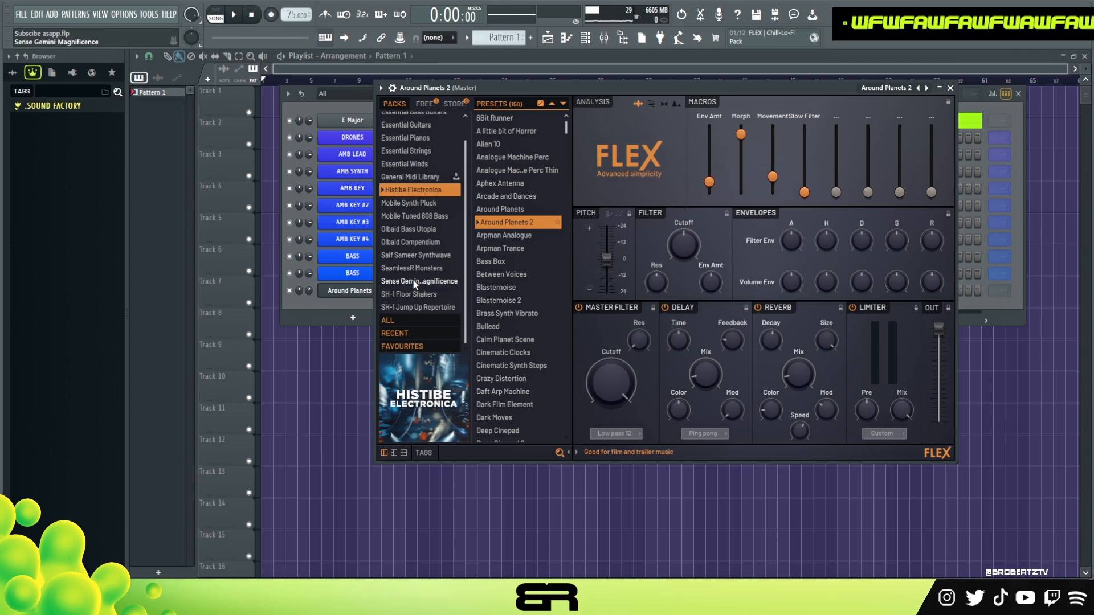
Step: Browse the Saif Sameer Synthwave pack's presets and load Casiologue
click(414, 256)
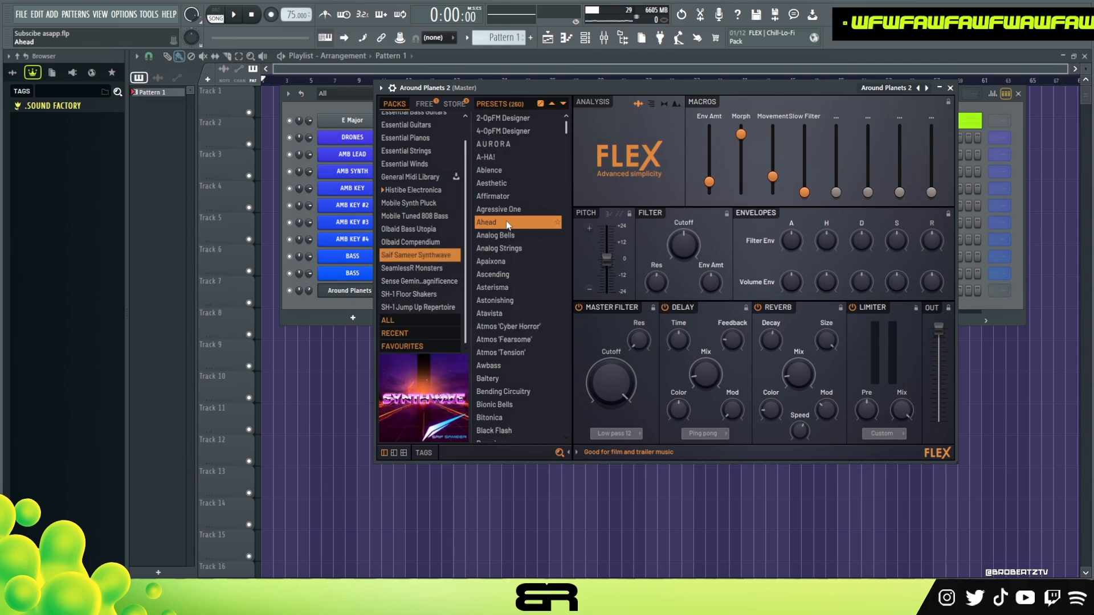
scroll(510, 224, down, 2)
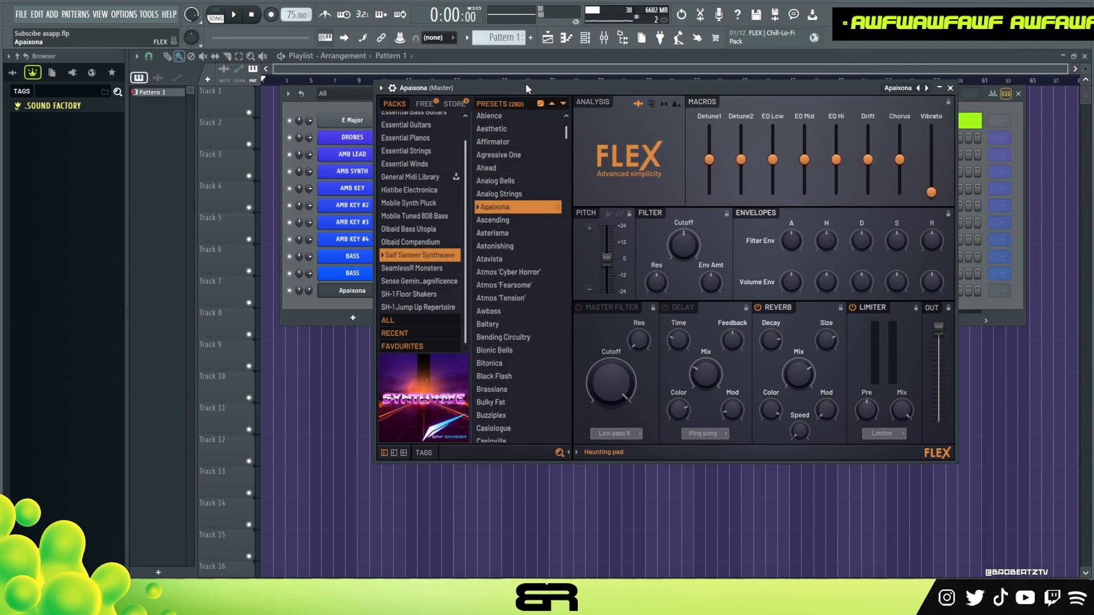
drag(526, 87, 516, 91)
click(496, 196)
scroll(496, 296, down, 3)
scroll(516, 233, up, 4)
scroll(501, 284, down, 4)
click(495, 324)
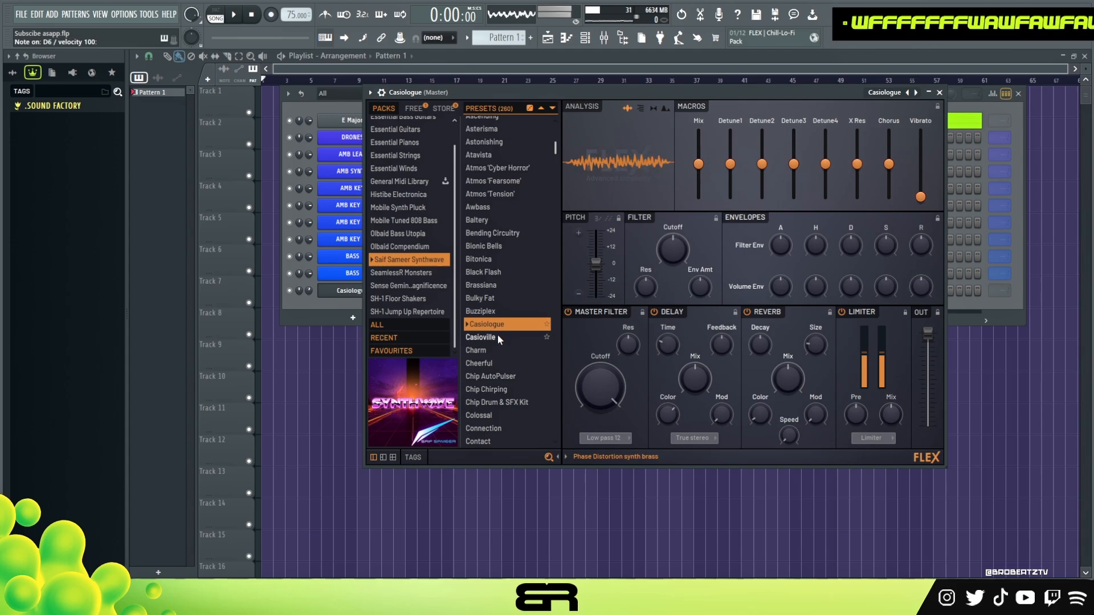
Step: Lower the master filter cutoff of the Casiologue preset and close the FLEX window
drag(593, 376, 592, 406)
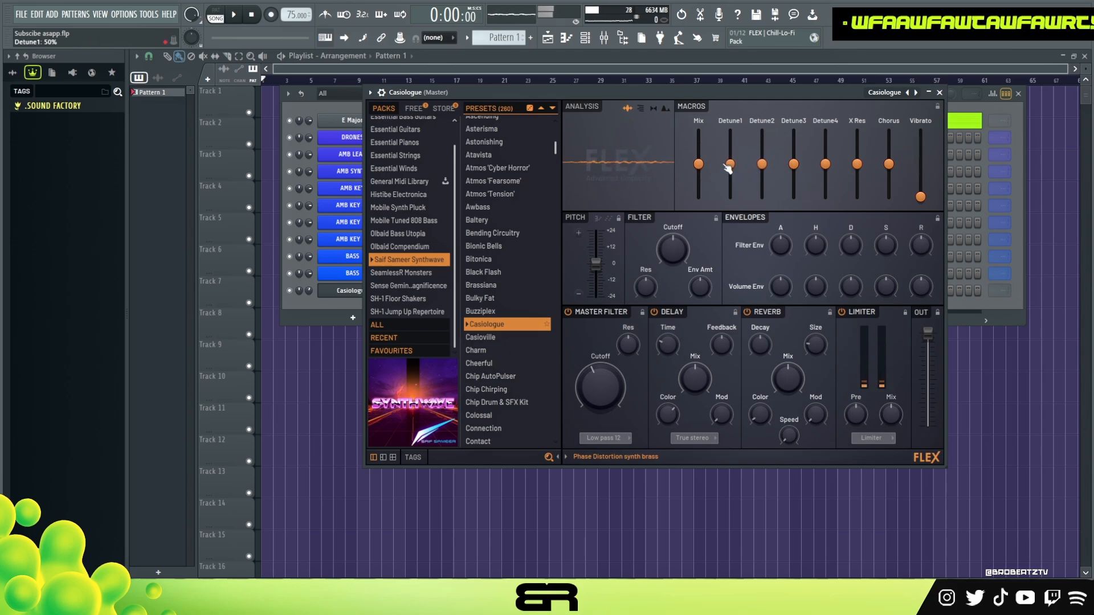
mouse_move(621, 93)
mouse_down()
mouse_move(588, 119)
mouse_move(623, 105)
mouse_up()
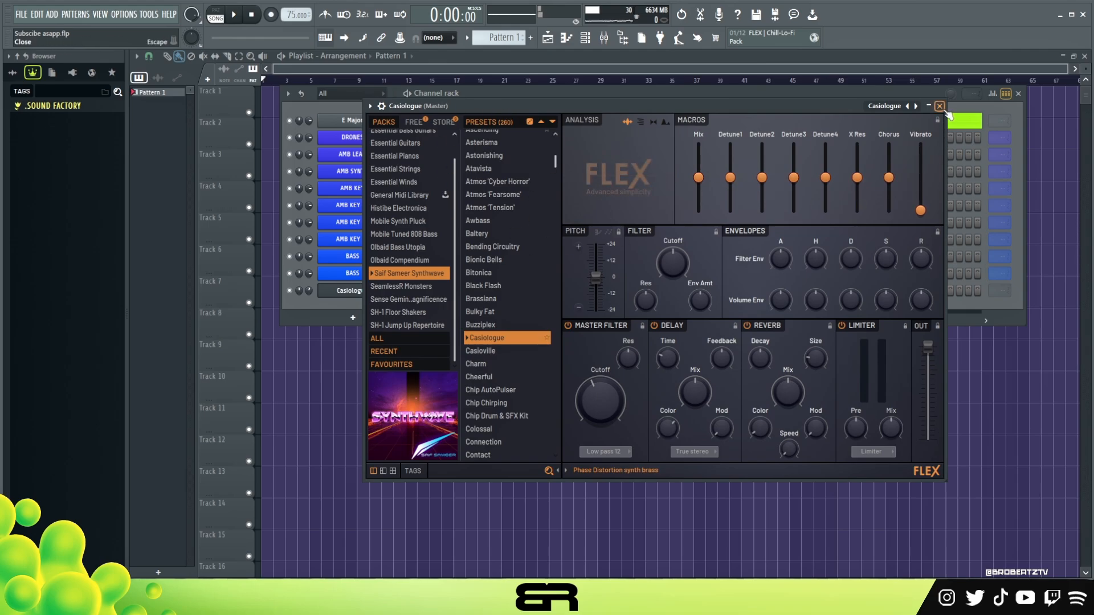
click(940, 106)
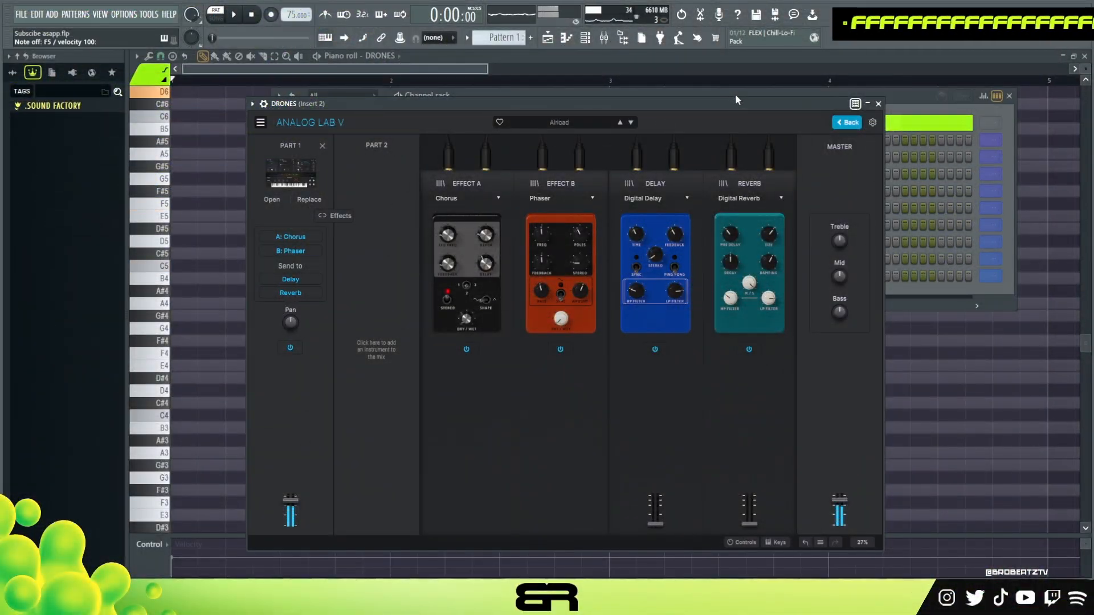
Step: Close the DRONES channel's Analog Lab V window and bring its empty piano roll into full view
drag(791, 103, 875, 179)
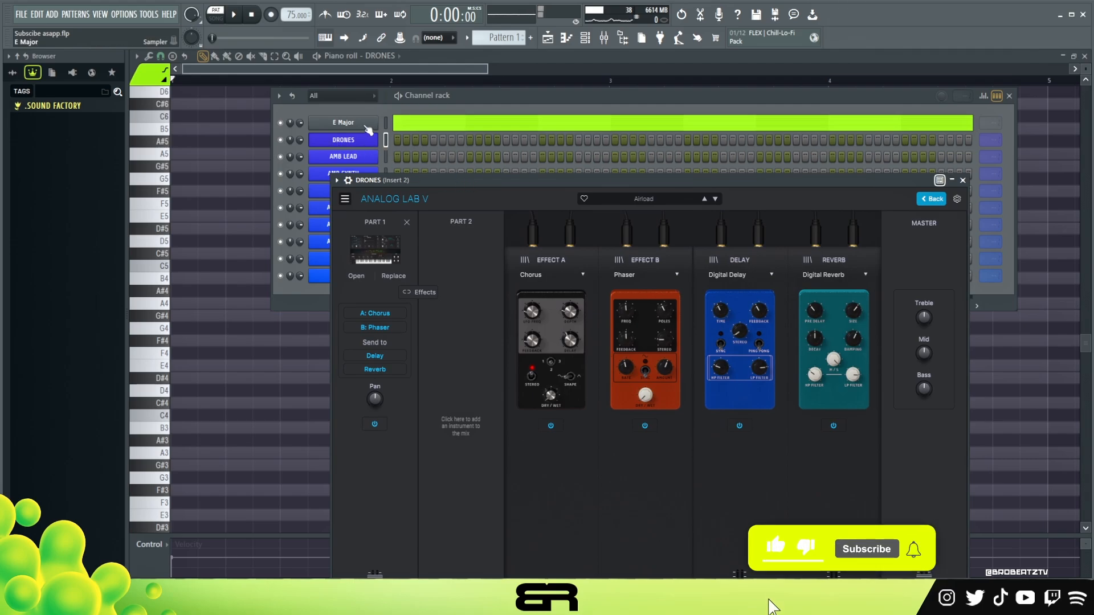
click(962, 180)
right_click(403, 383)
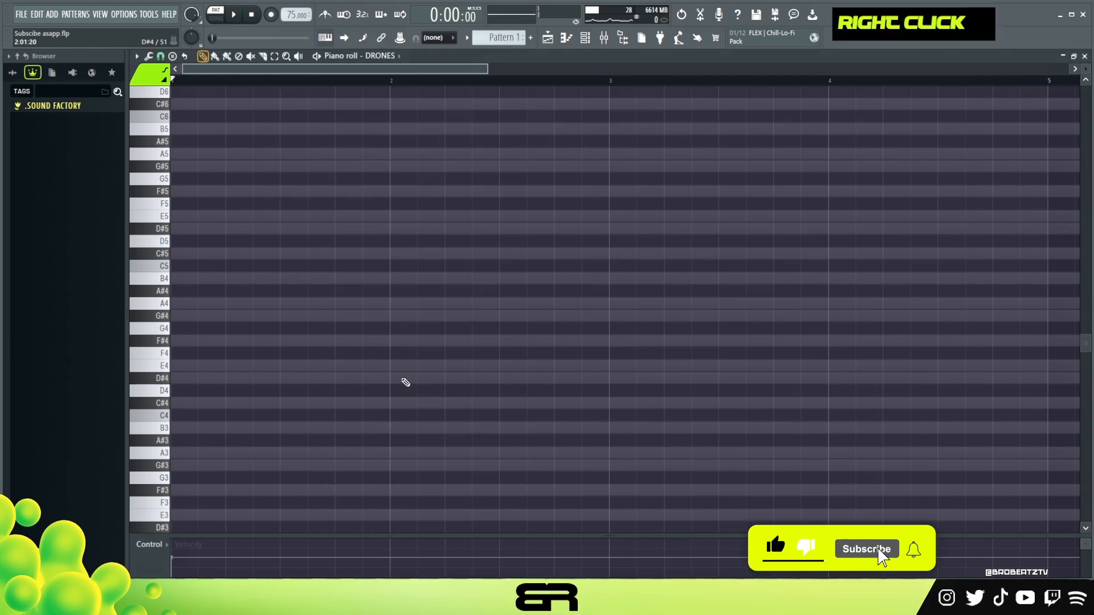
Step: Draw an A major chord of one-bar A4, C#5 and E5 notes in the first bar of the DRONES piano roll
scroll(333, 338, down, 2)
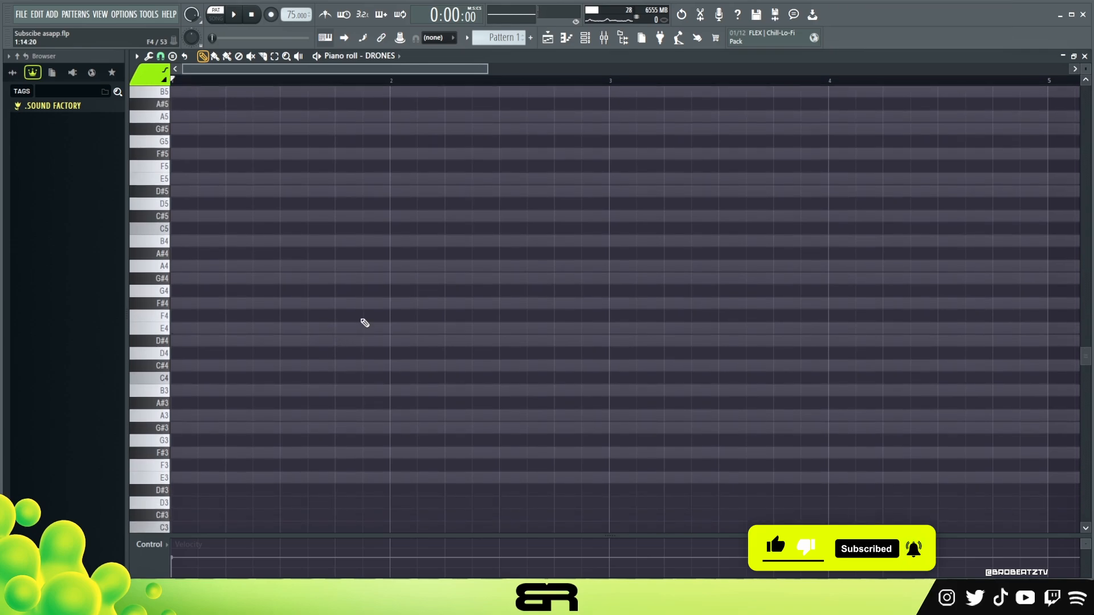
scroll(342, 349, up, 4)
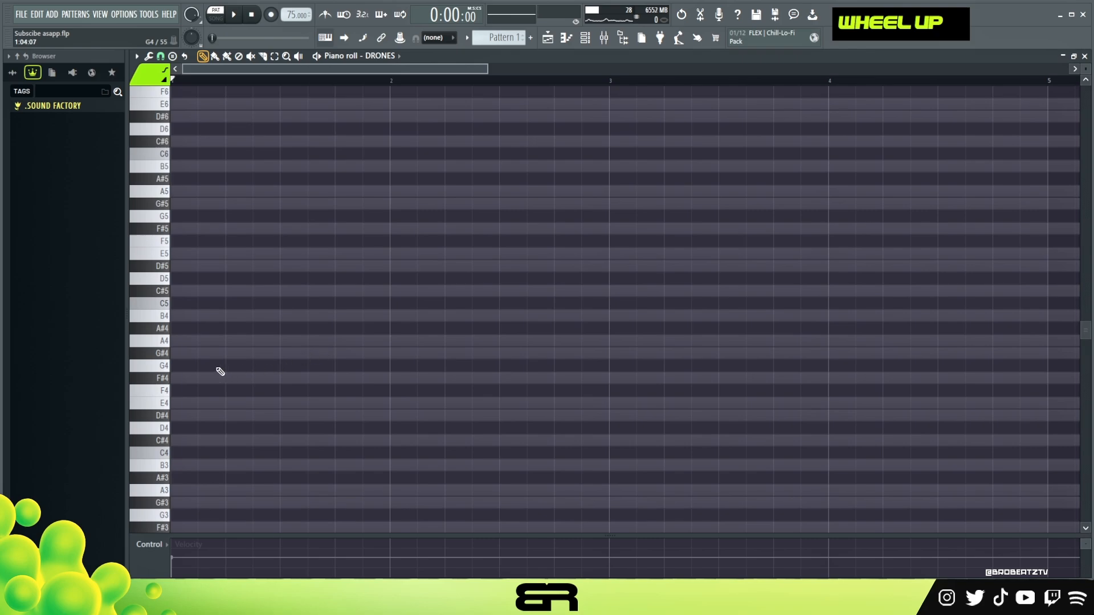
click(187, 342)
click(196, 291)
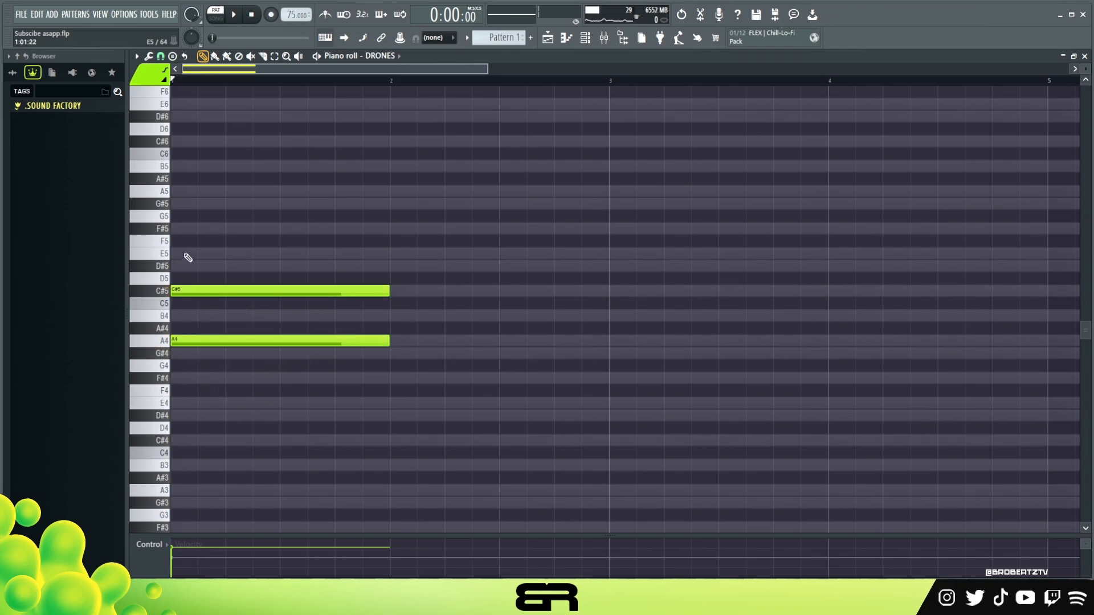
double_click(189, 254)
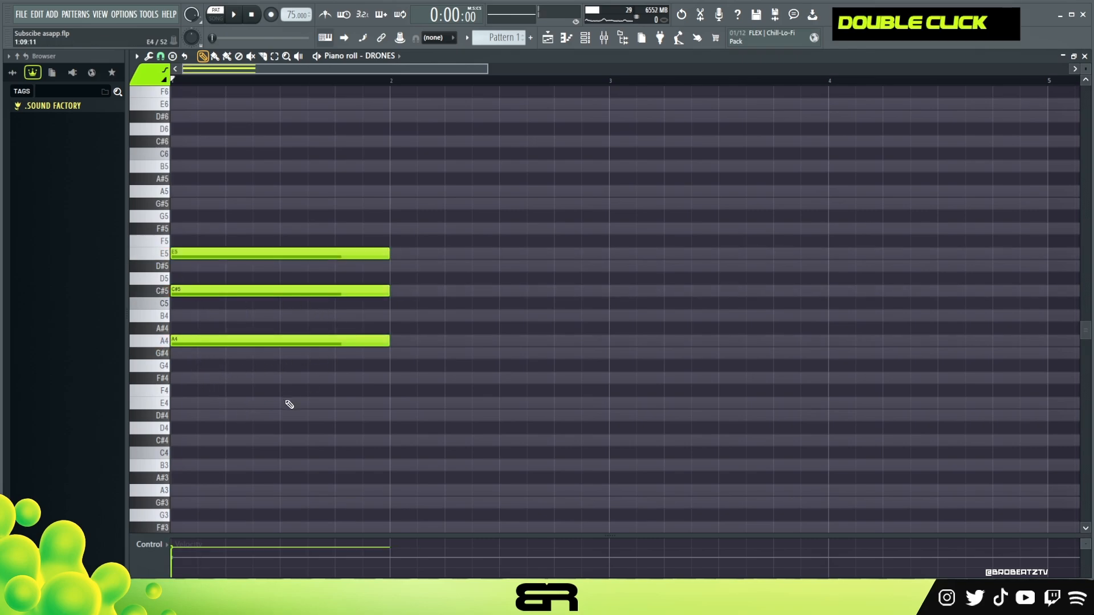
Step: Try shifting each note of the A major chord by one octave and back
ctrl+click(362, 254)
key(ctrl+Down)
key(ctrl+Up)
ctrl+click(367, 291)
key(ctrl+Down)
key(ctrl+Up)
ctrl+click(350, 342)
key(ctrl+Up)
key(ctrl+Down)
Step: Invert the chord by lowering its E5 note one octave to E4
ctrl+click(370, 253)
key(ctrl+Down)
right_click(374, 449)
Step: Spread the chord into single notes by moving C#5 to bar 2 and E4 to bar 3
ctrl+click(222, 400)
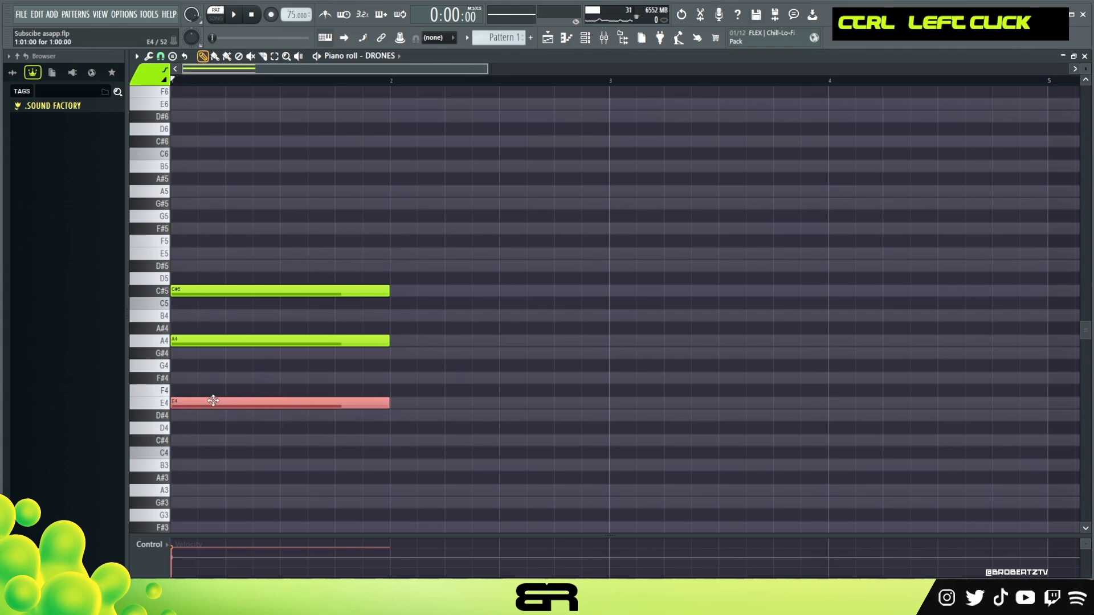
drag(202, 404, 626, 399)
drag(294, 292, 512, 295)
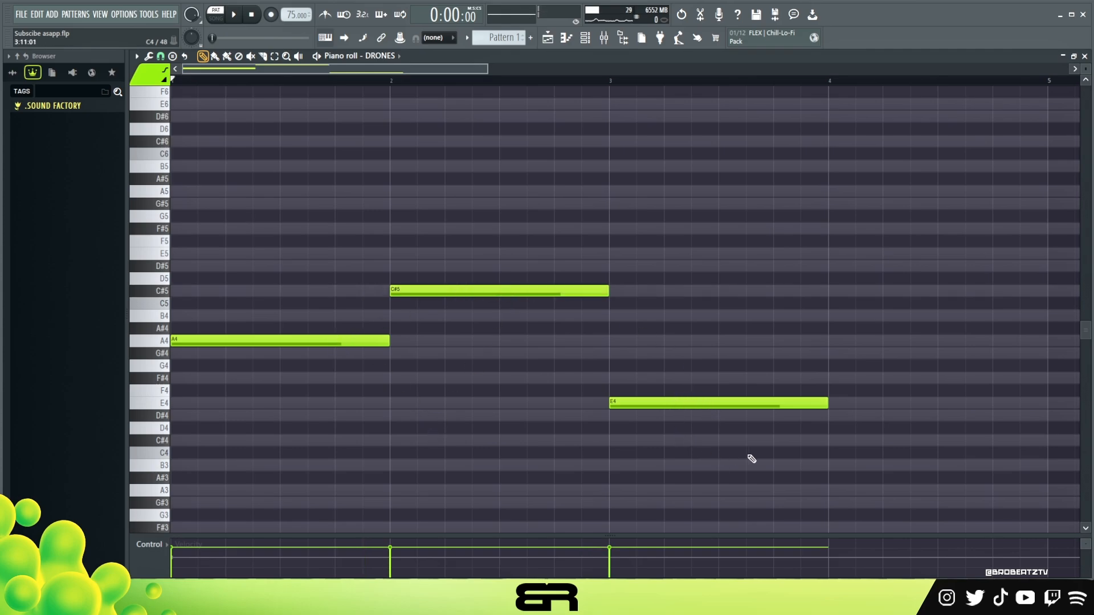
Step: Delete the E4, C#5 and A4 notes to clear the DRONES piano roll
right_click(735, 402)
right_click(501, 290)
right_click(268, 336)
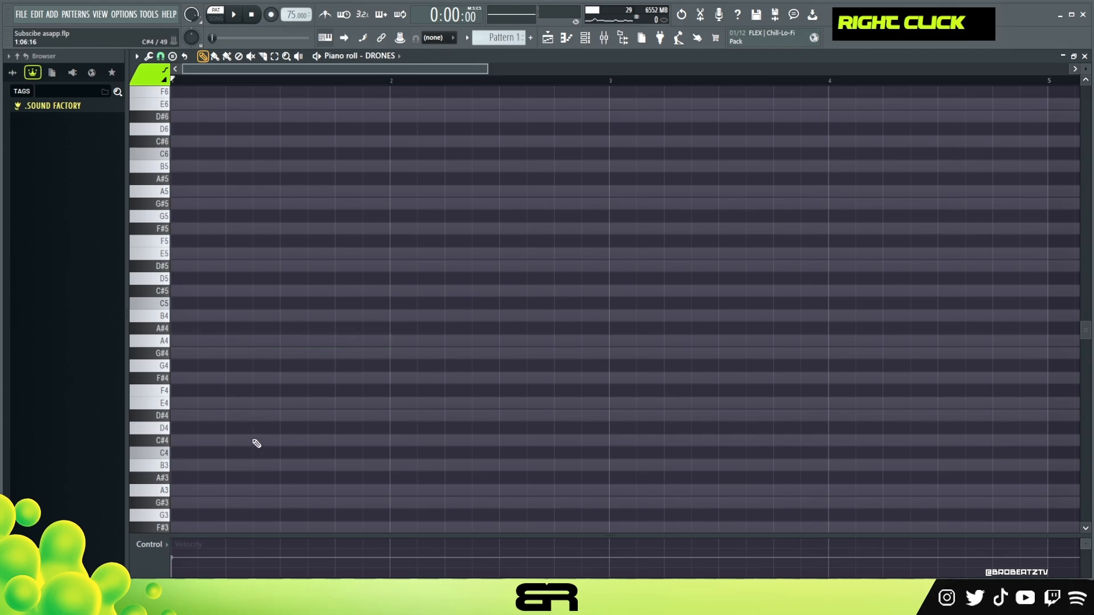
Step: Add a one-bar E4 note in bar 1
click(243, 409)
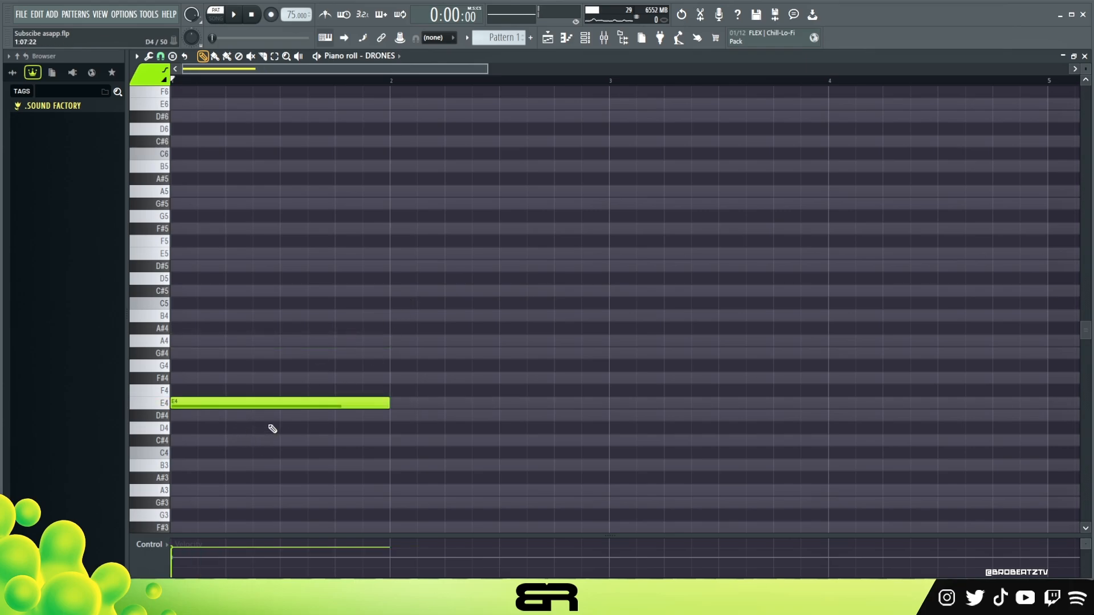
click(173, 56)
click(194, 85)
drag(420, 342, 400, 420)
right_click(439, 348)
ctrl+click(447, 329)
key(ctrl+Down)
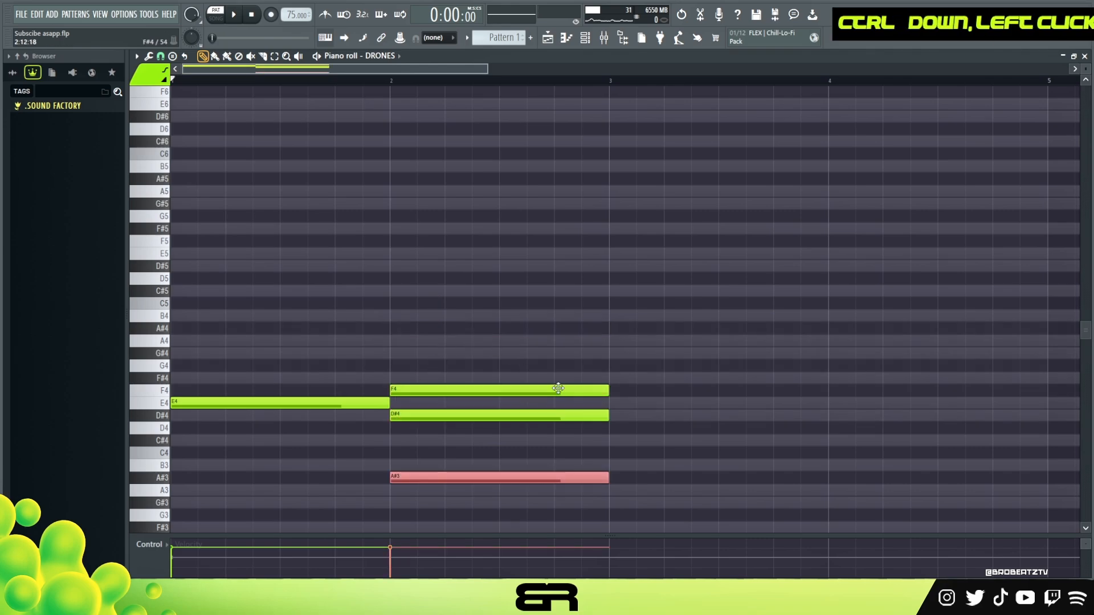
right_click(561, 478)
right_click(516, 415)
right_click(499, 391)
Step: Duplicate the bar 1 E4 note up to G#4
ctrl+click(245, 403)
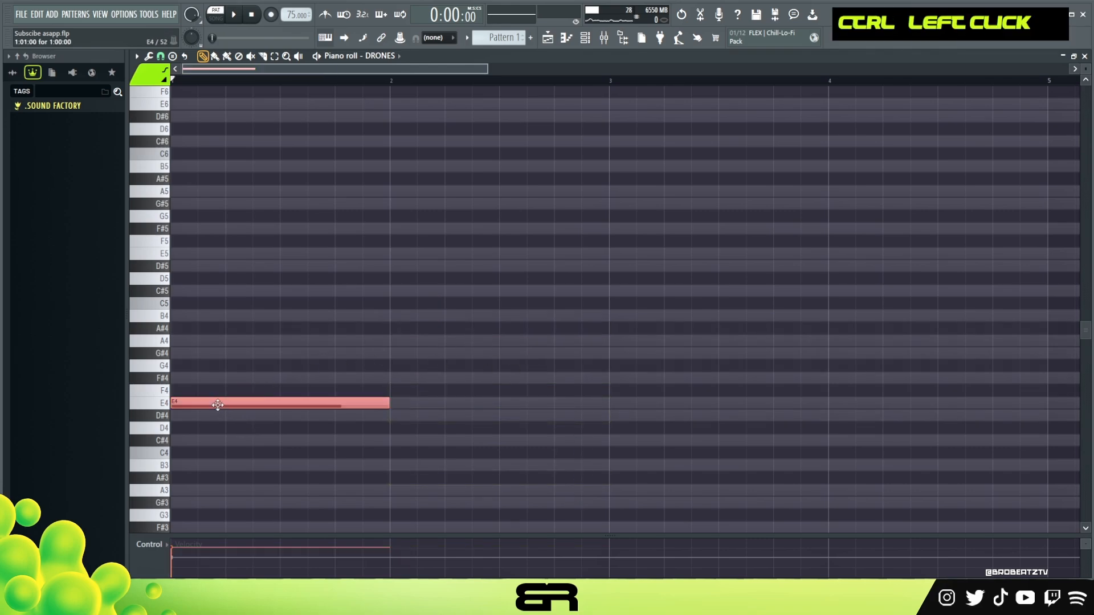
drag(220, 403, 196, 371)
alt+right_click(187, 372)
right_click(281, 309)
ctrl+click(232, 355)
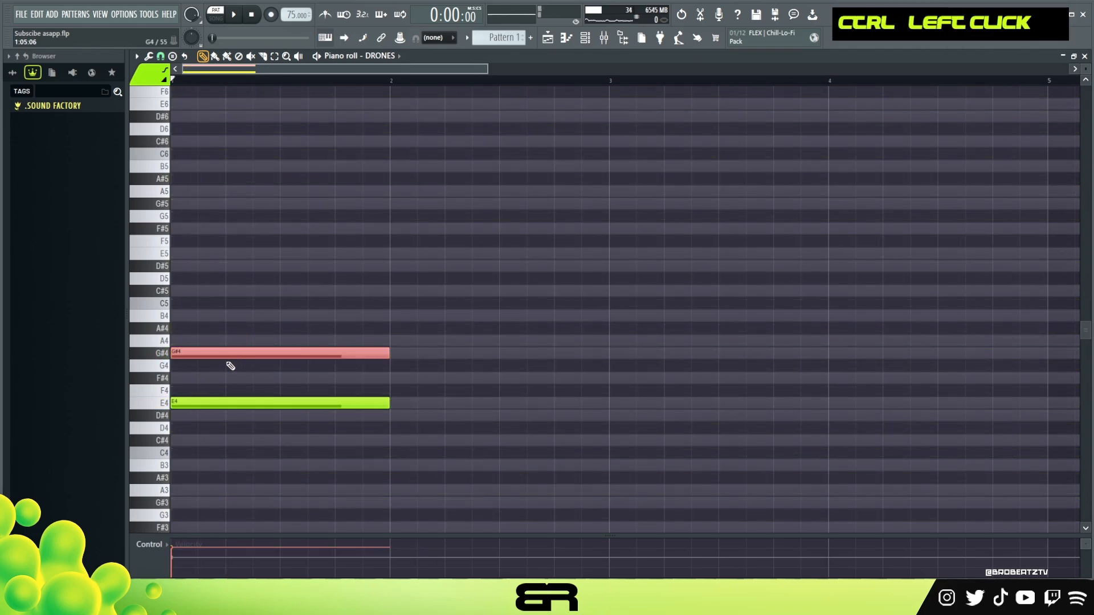
drag(231, 354, 220, 311)
alt+right_click(196, 305)
right_click(239, 315)
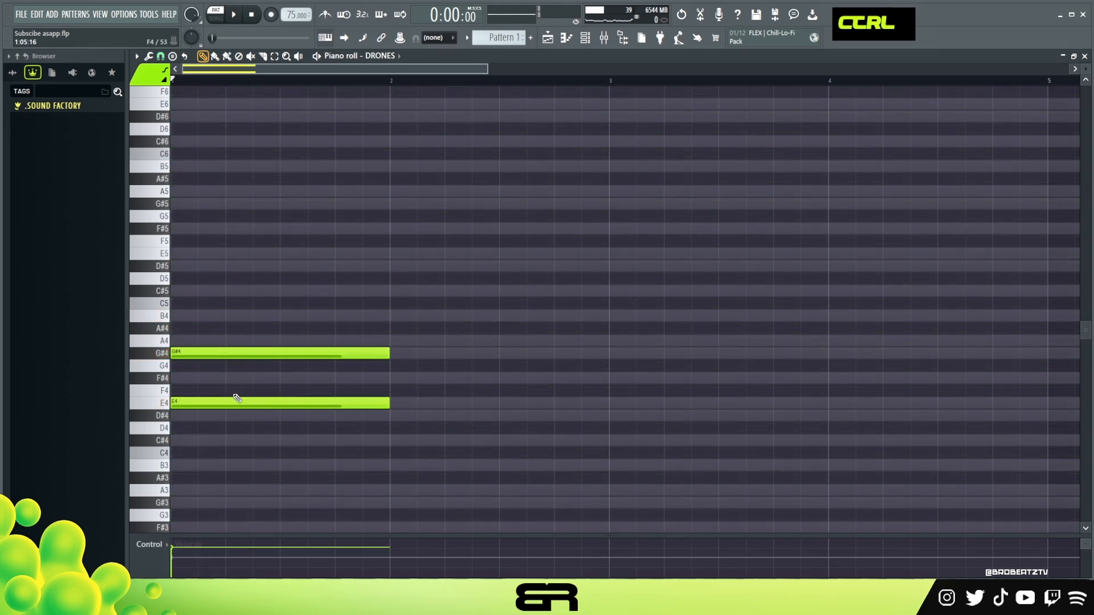
Step: Duplicate the bar 1 E4 note down to C#4
ctrl+click(180, 402)
drag(183, 403, 190, 446)
right_click(448, 427)
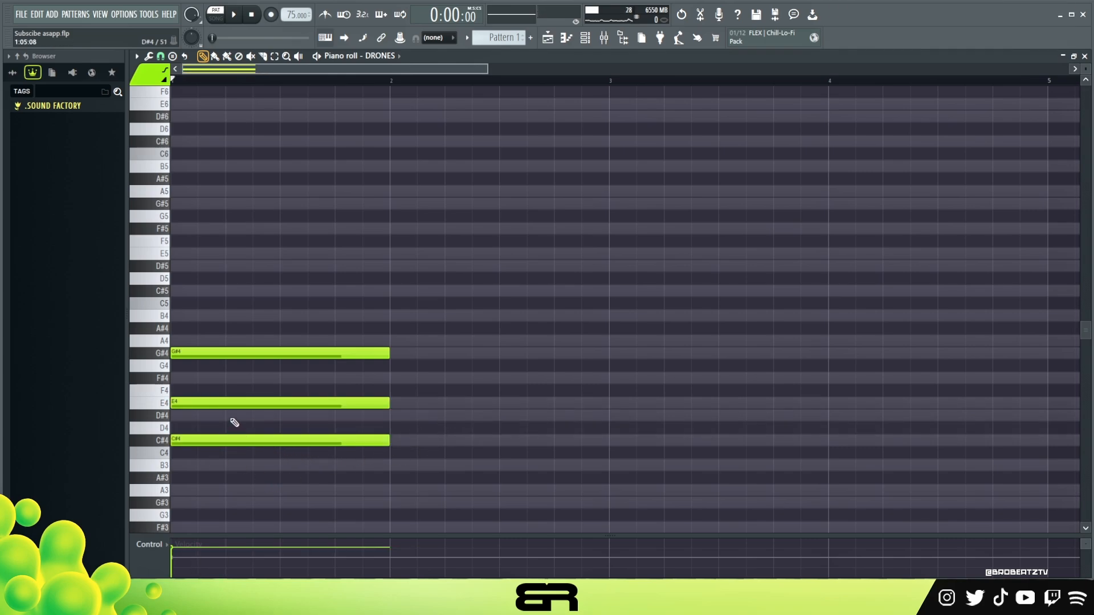
Step: Lower the G#4 note one octave to G#3, moving it to bar 3 with a copy in bar 4
ctrl+click(268, 353)
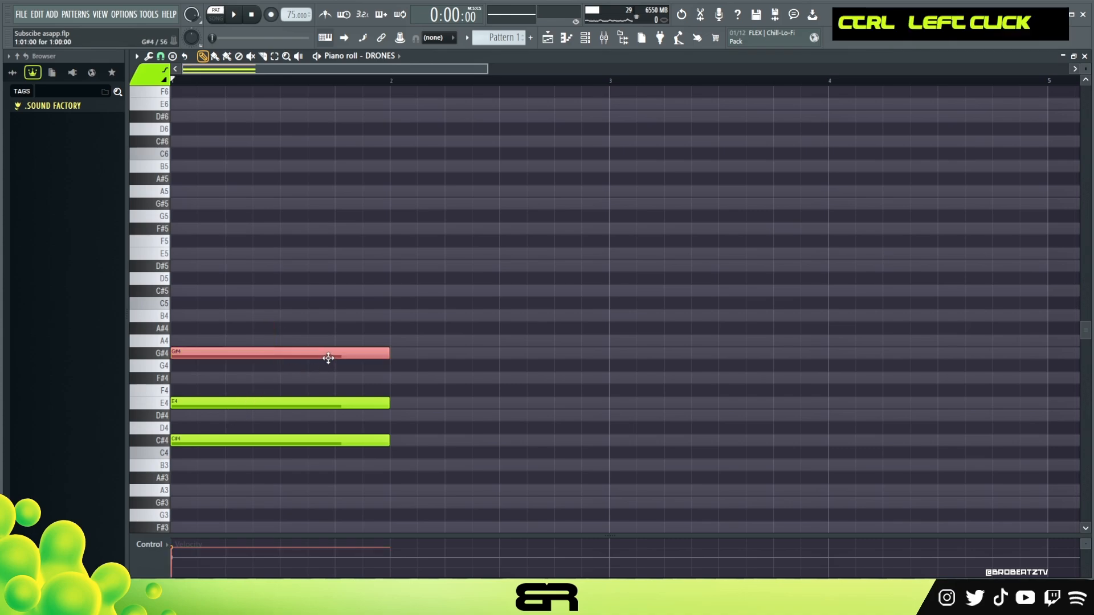
key(ctrl+Down)
scroll(247, 313, down, 2)
drag(217, 428, 856, 450)
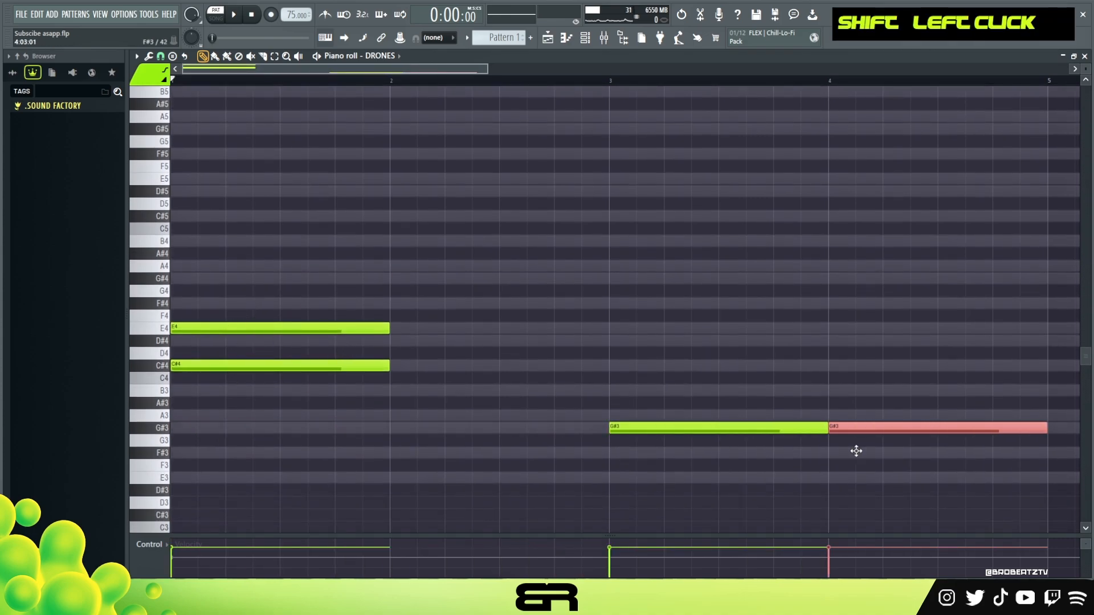
Step: Move the E4 note from bar 1 to bar 2
ctrl+click(353, 325)
drag(221, 328, 441, 322)
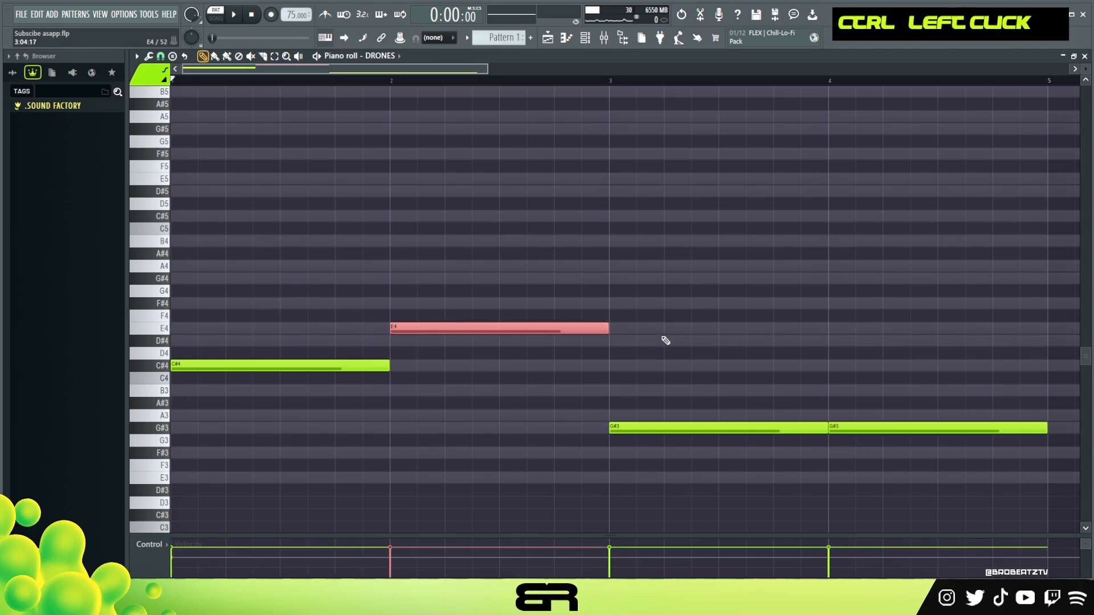
right_click(610, 264)
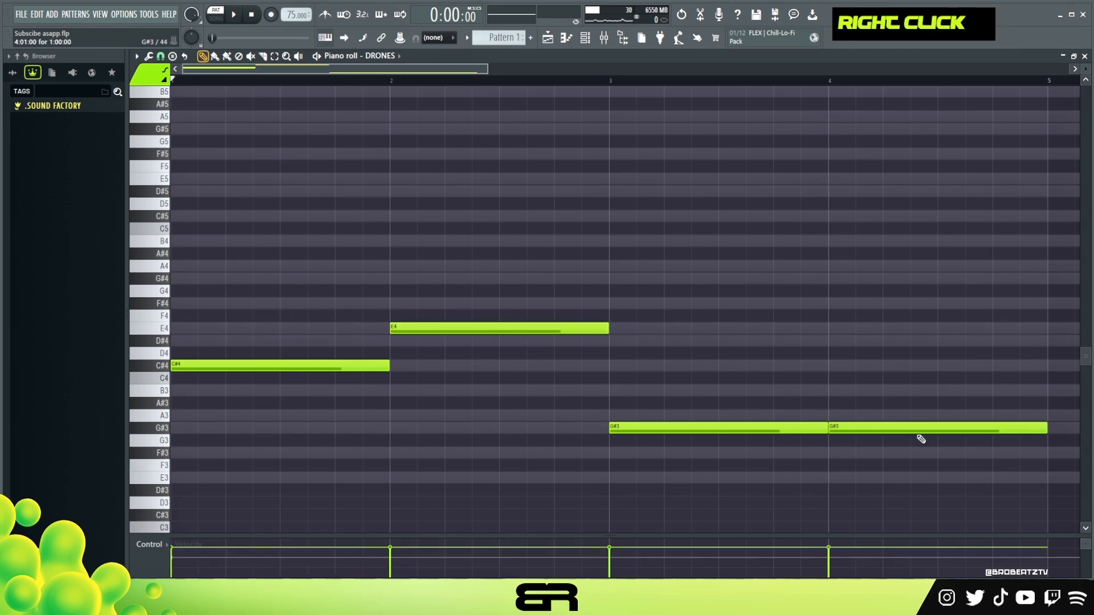
Step: Briefly play the four-bar bass note sequence
ctrl+drag(1042, 456, 166, 313)
right_click(872, 377)
key(space)
key(space)
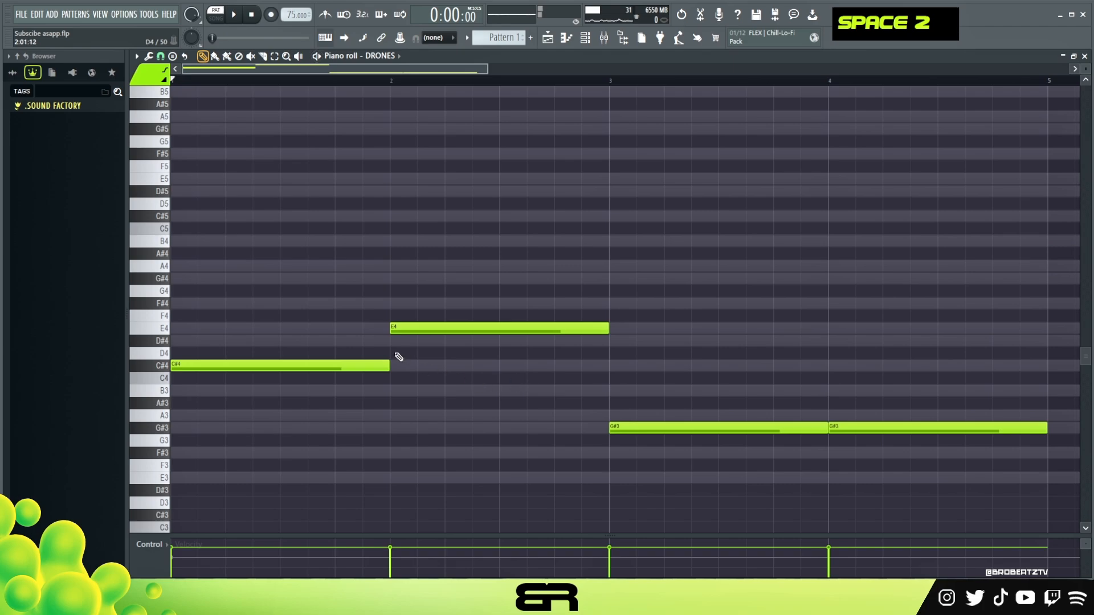
Step: Swap the first two notes, putting E4 in bar 1 and C#4 in bar 2, and play the pattern
drag(437, 327, 419, 371)
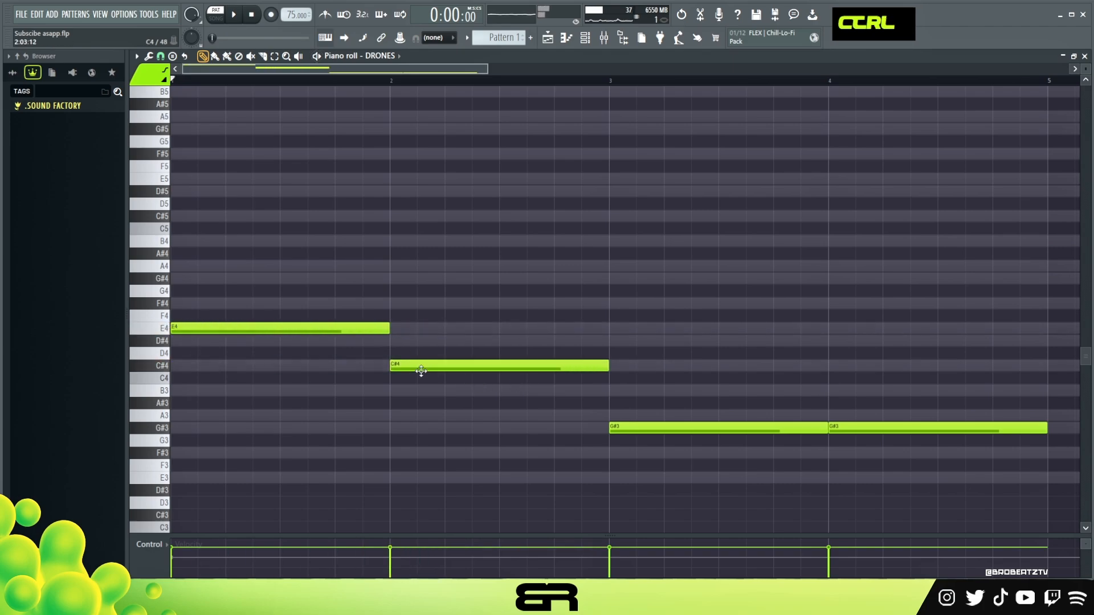
key(space)
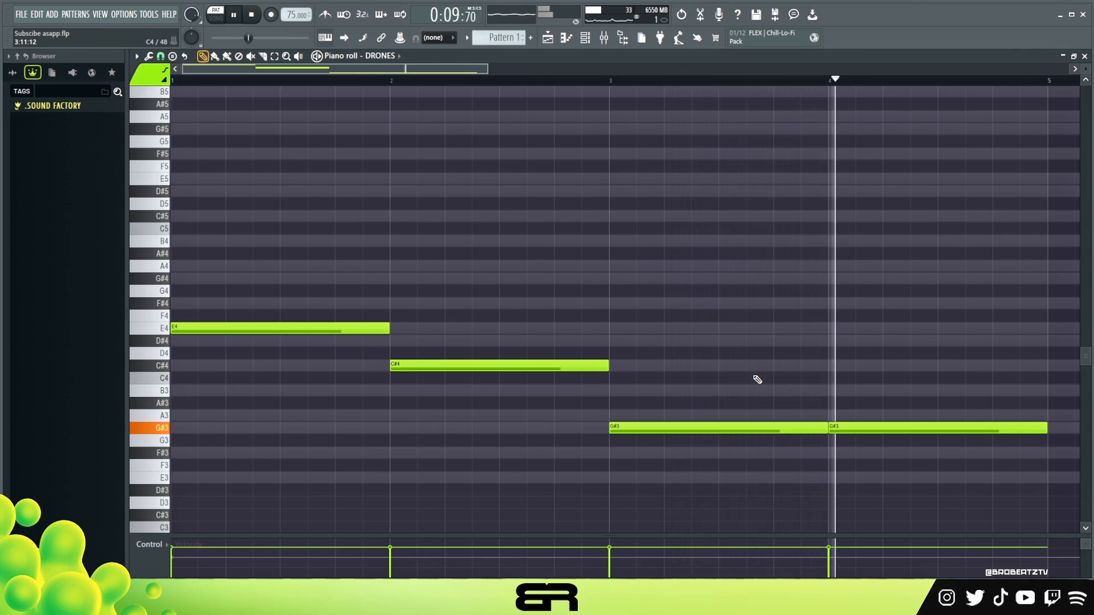
key(space)
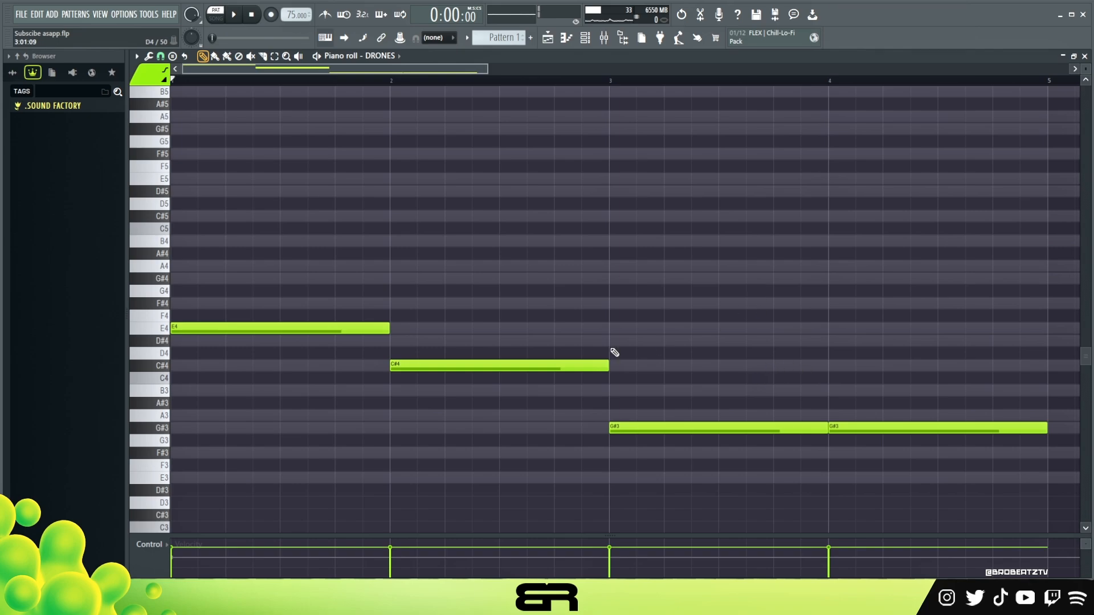
Step: Duplicate all four bass notes one octave higher
drag(898, 448, 3, 272)
mouse_move(214, 329)
mouse_down()
mouse_move(266, 335)
mouse_move(213, 338)
mouse_up()
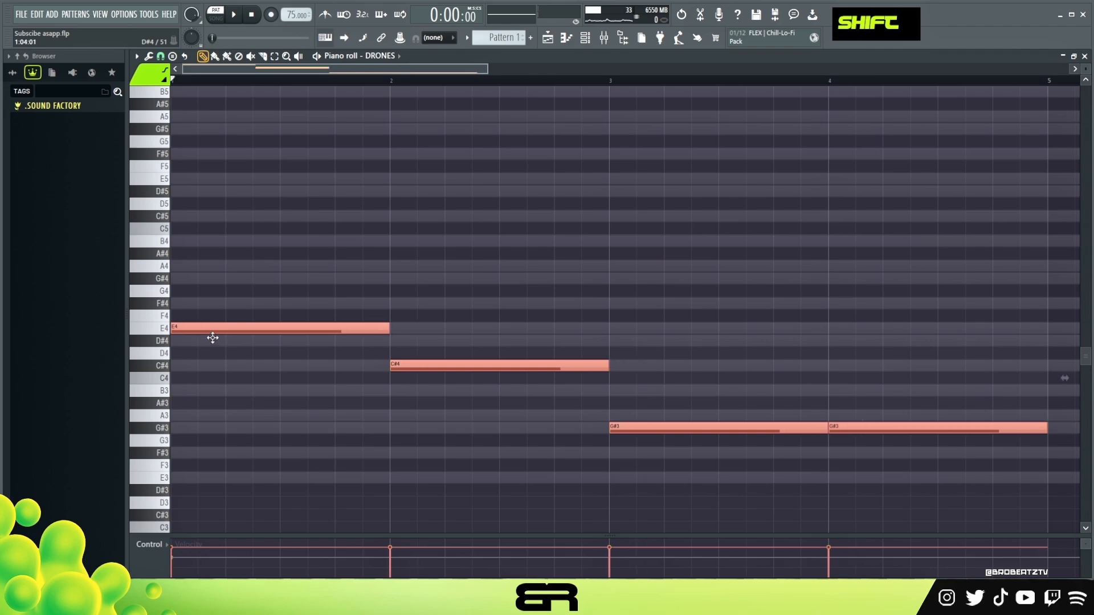
key(ctrl+Up)
scroll(297, 282, up, 3)
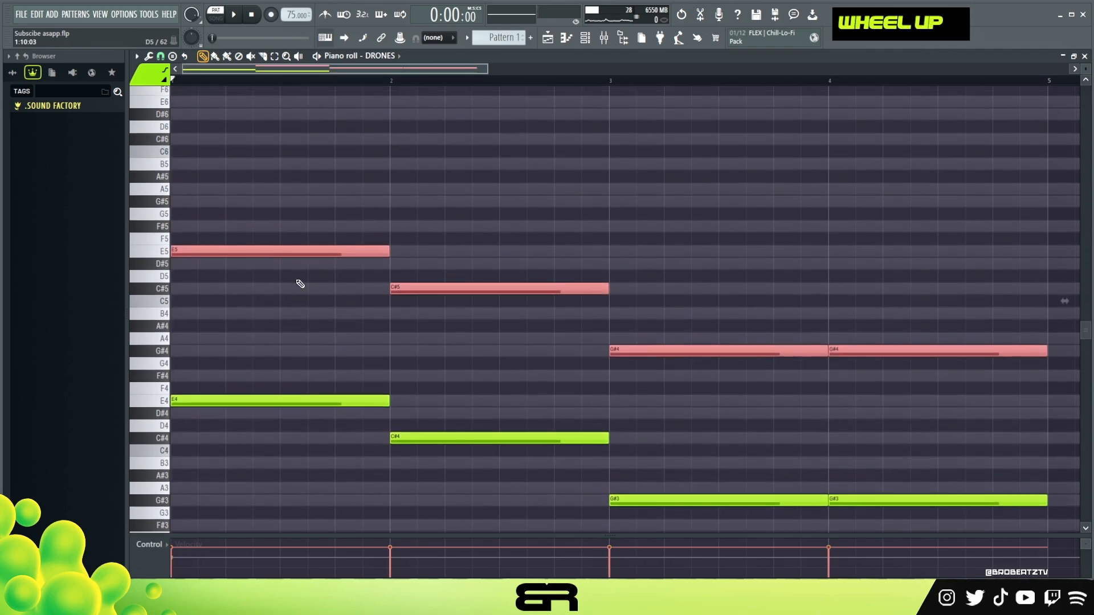
right_click(392, 314)
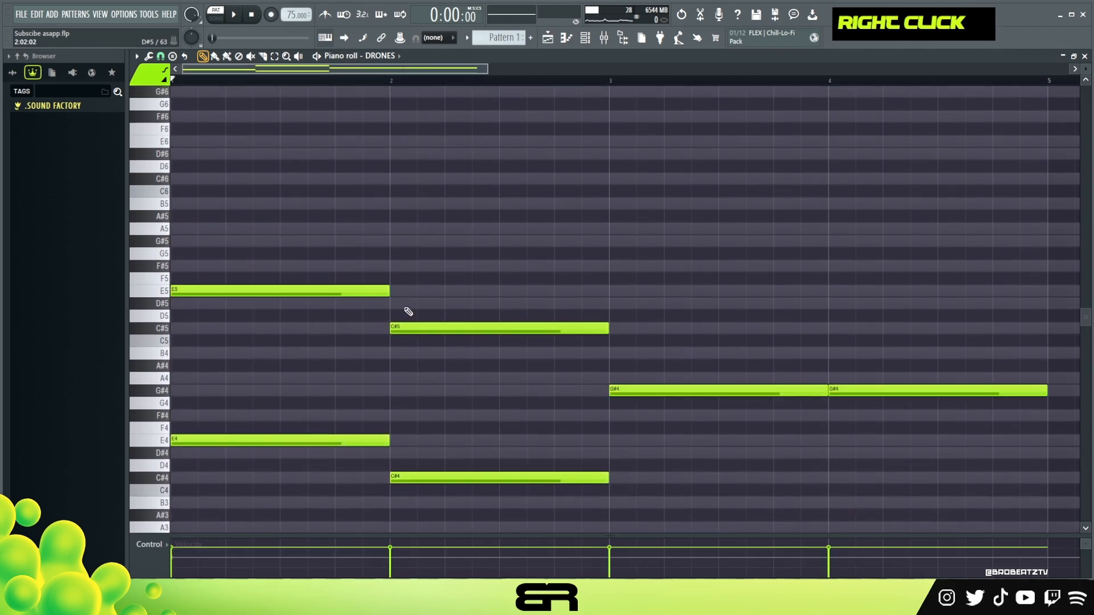
Step: Stack G#5, B5 and D#6 above E5 in bar 1, and E5, G#5 and B5 above C#5 in bar 2
ctrl+click(342, 291)
shift+drag(207, 284, 207, 234)
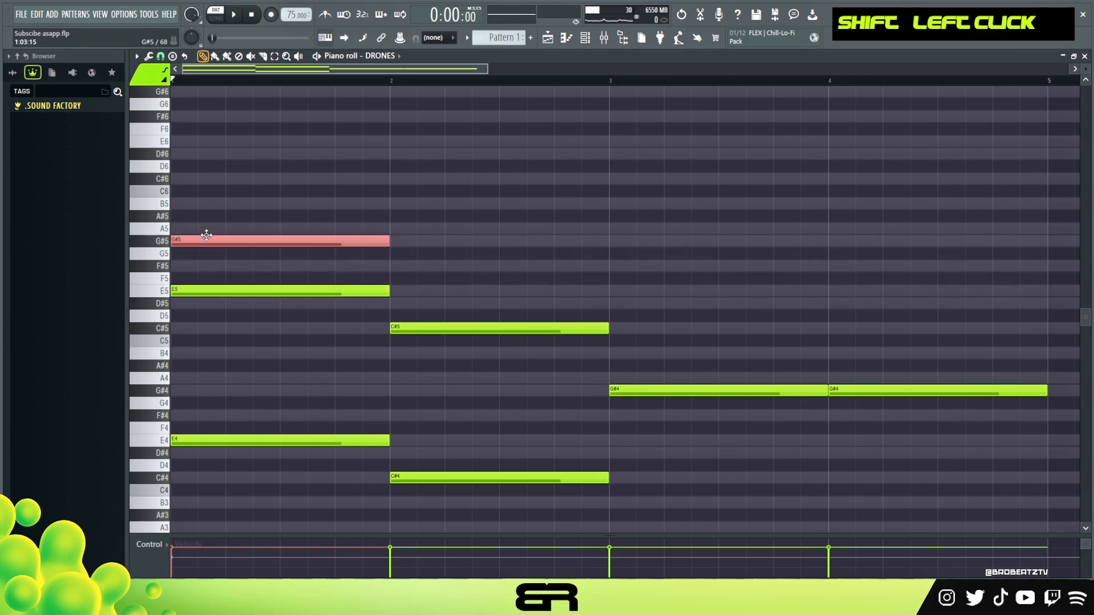
scroll(245, 290, up, 2)
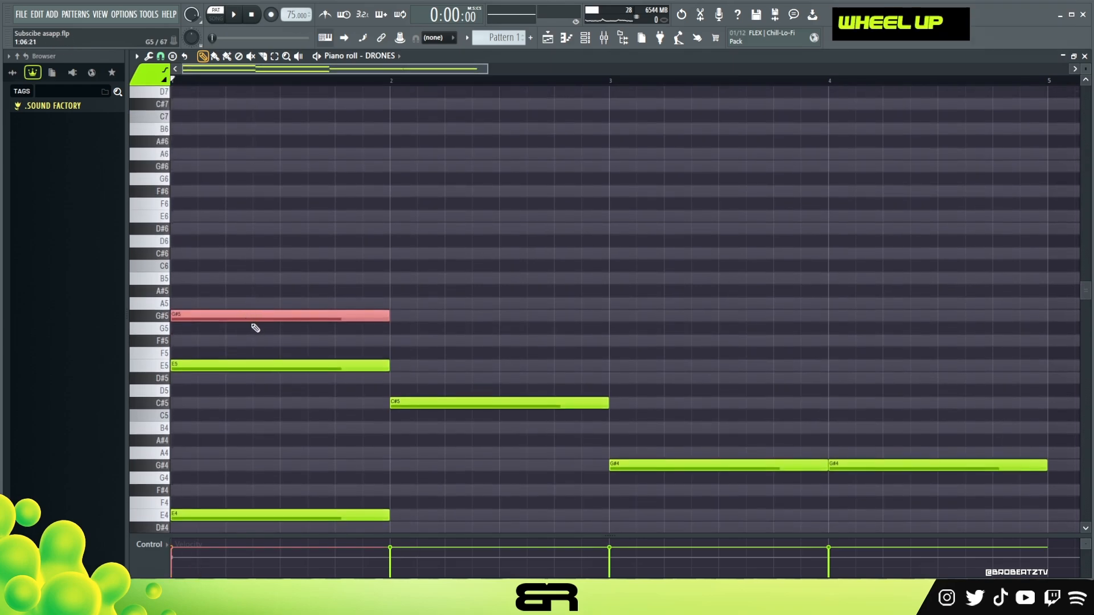
ctrl+click(224, 313)
shift+drag(216, 312, 197, 265)
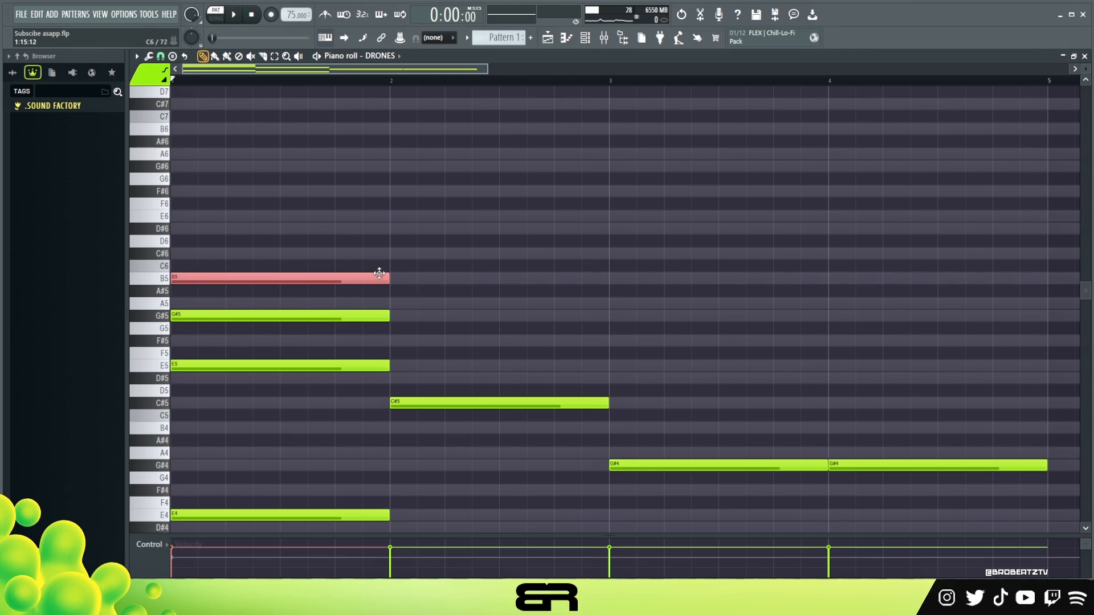
shift+drag(300, 280, 217, 227)
ctrl+click(431, 404)
shift+drag(431, 405, 408, 278)
ctrl+click(647, 468)
shift+drag(648, 470, 651, 376)
right_click(666, 408)
right_click(668, 379)
right_click(668, 428)
Step: Stack B4, D#5 and F#5 above both G#4 notes in bars 3 and 4
ctrl+drag(672, 443, 873, 480)
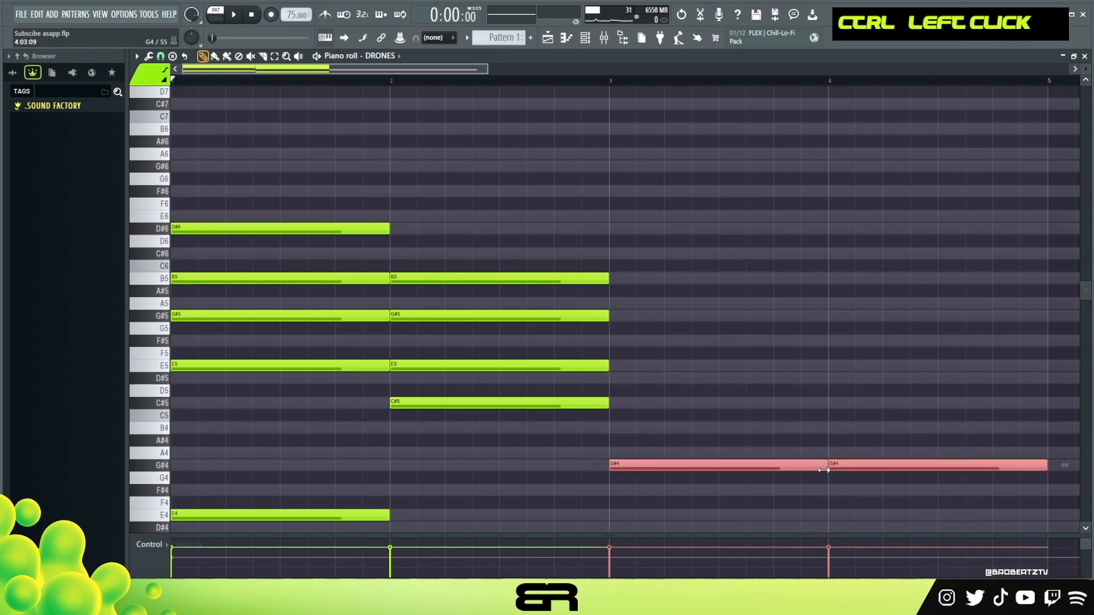
shift+drag(643, 468, 648, 340)
right_click(666, 284)
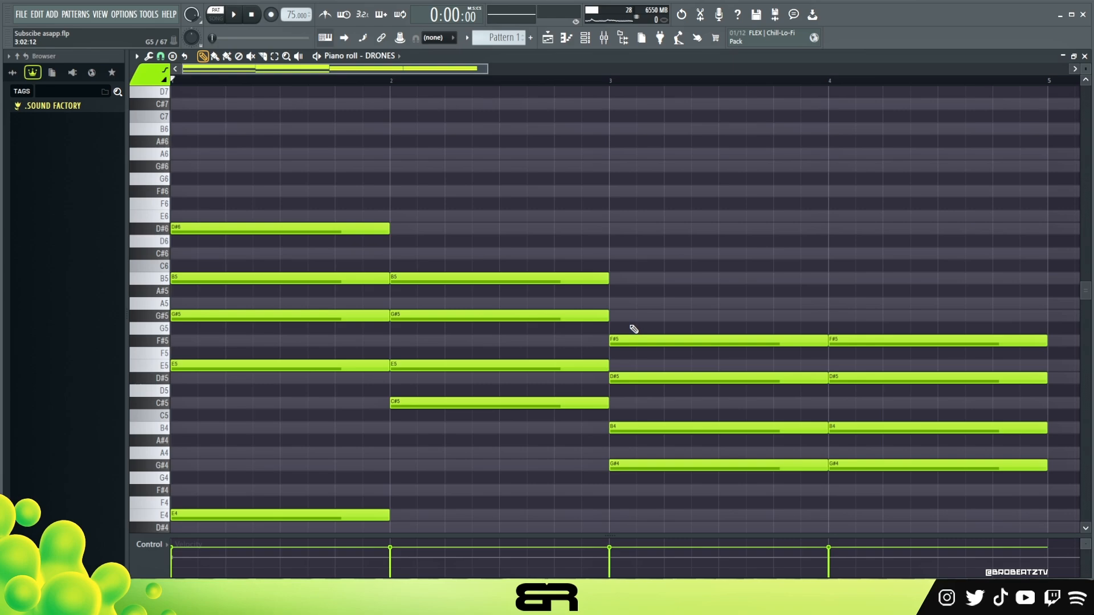
right_click(302, 365)
right_click(478, 402)
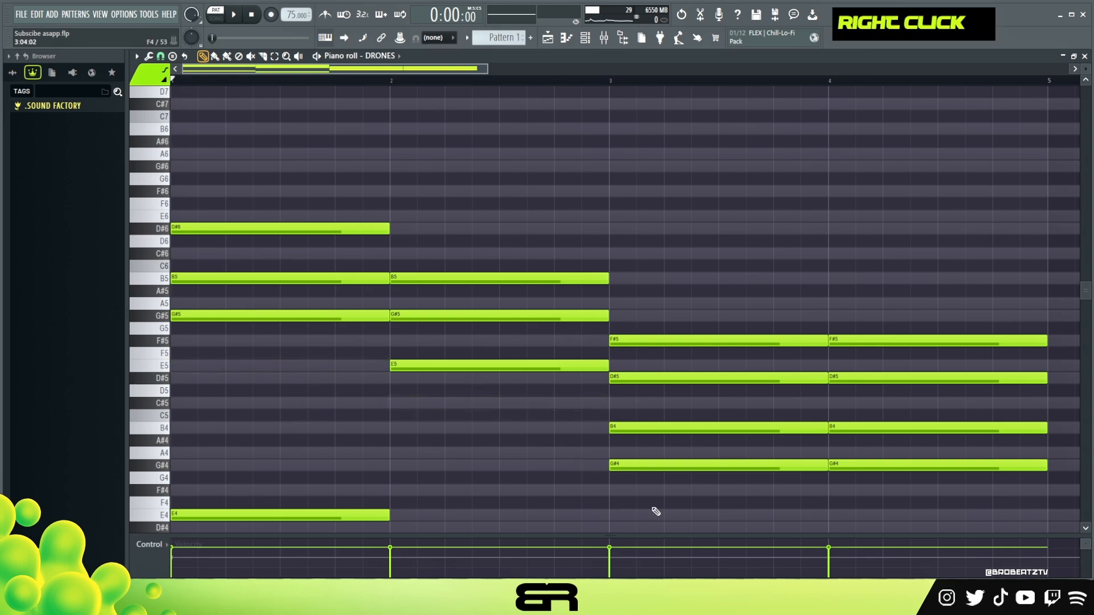
right_click(655, 465)
right_click(871, 465)
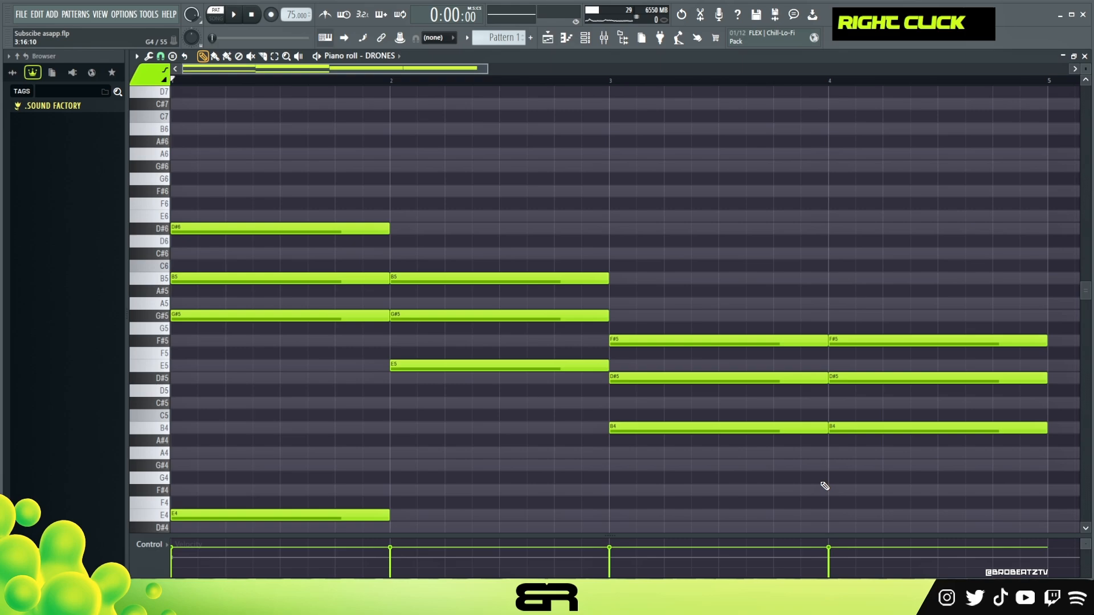
key(ctrl+z)
key(ctrl+alt+z)
key(ctrl+alt+z)
key(ctrl+alt+z)
Step: Play the full chords and delete their upper root notes: E5 in bar 1, C#5 in bar 2 and G#4 in bars 3 and 4
key(space)
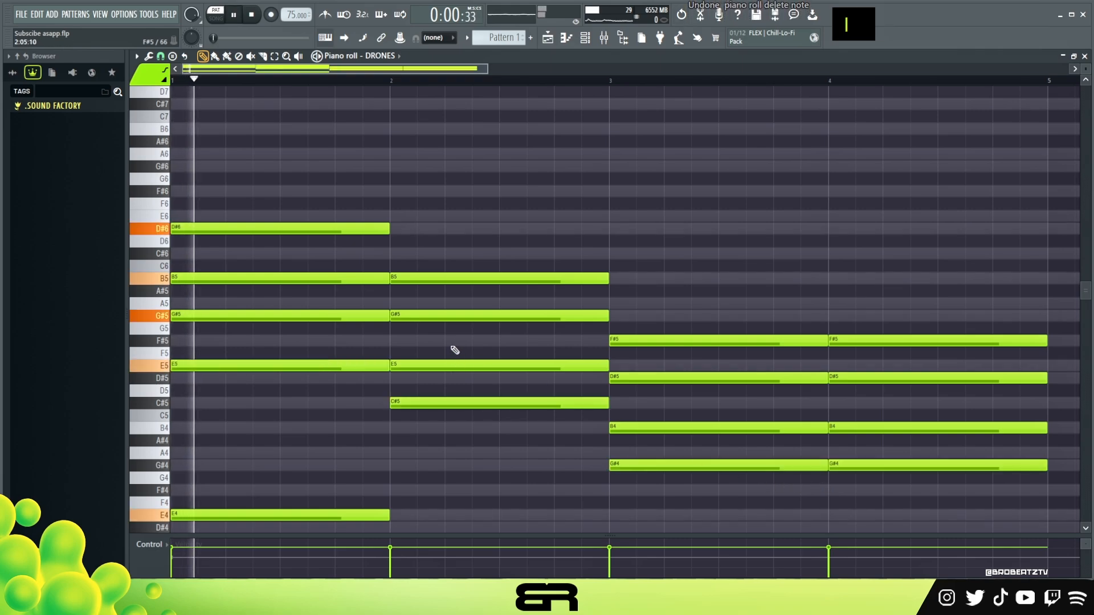
key(space)
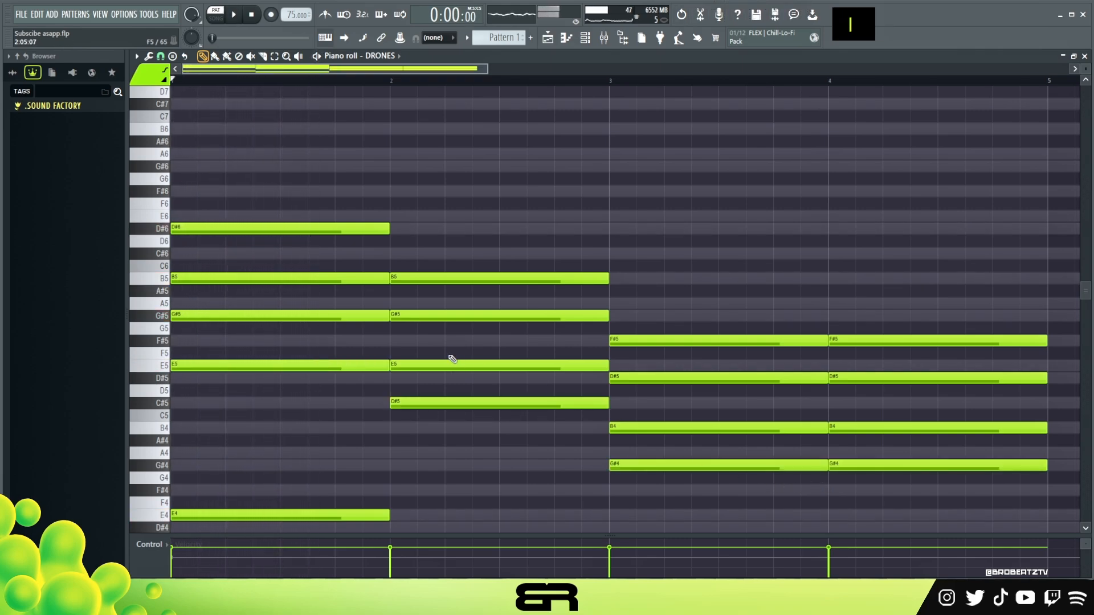
scroll(375, 400, down, 3)
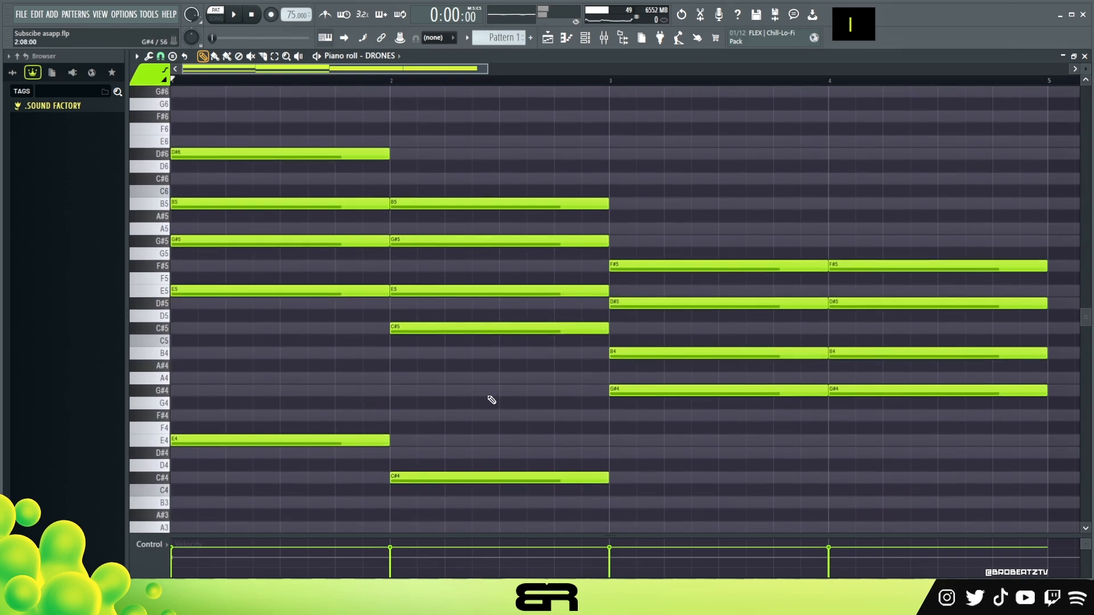
right_click(310, 290)
right_click(456, 329)
right_click(672, 391)
right_click(837, 391)
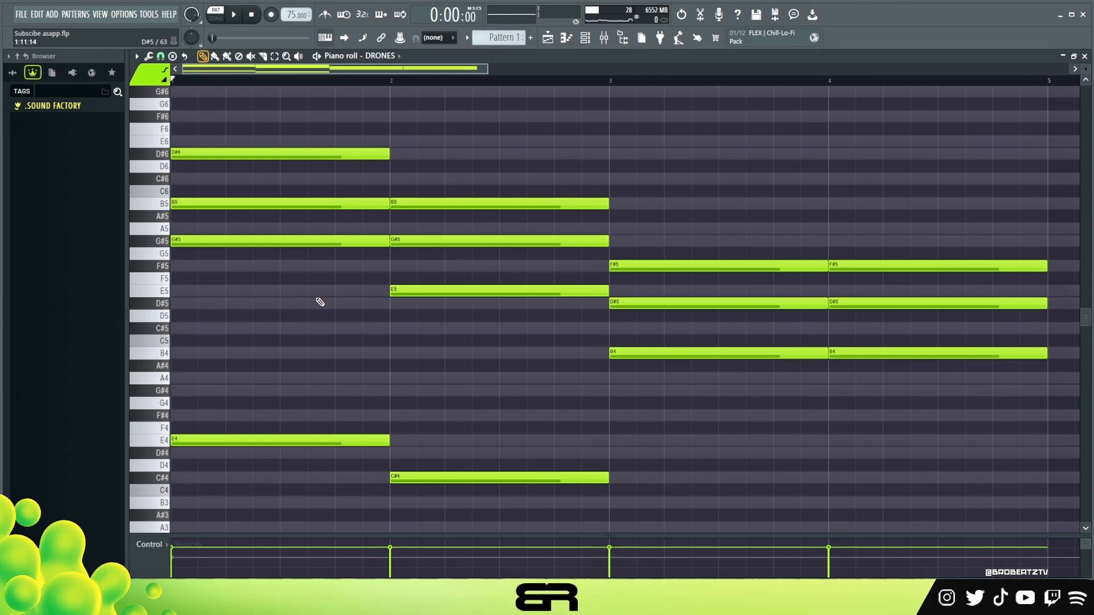
Step: Play the start of the pattern to hear the chords without their upper roots
key(space)
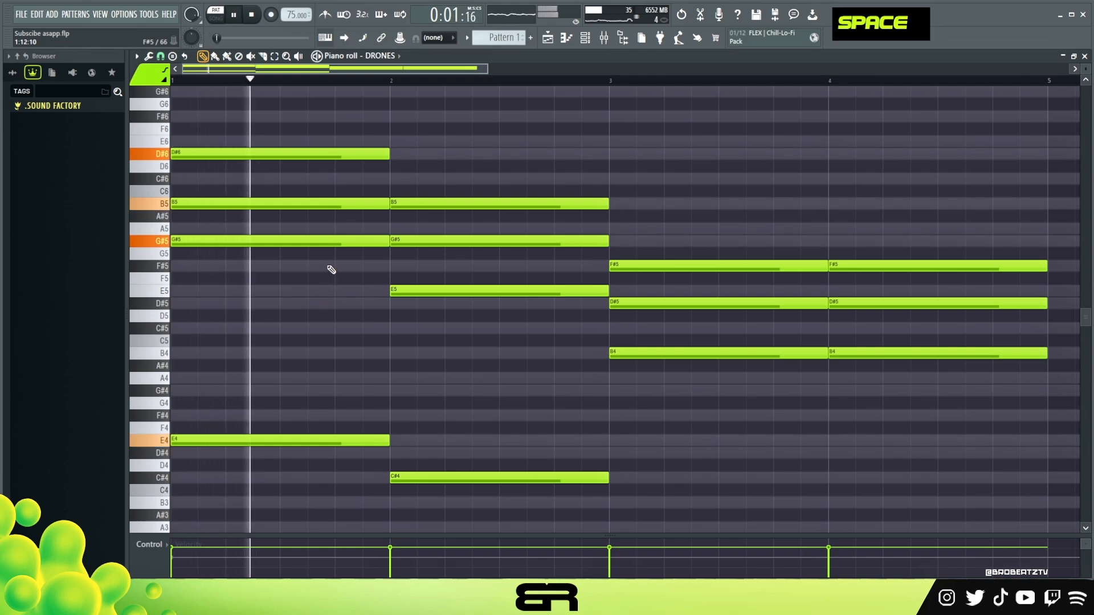
key(space)
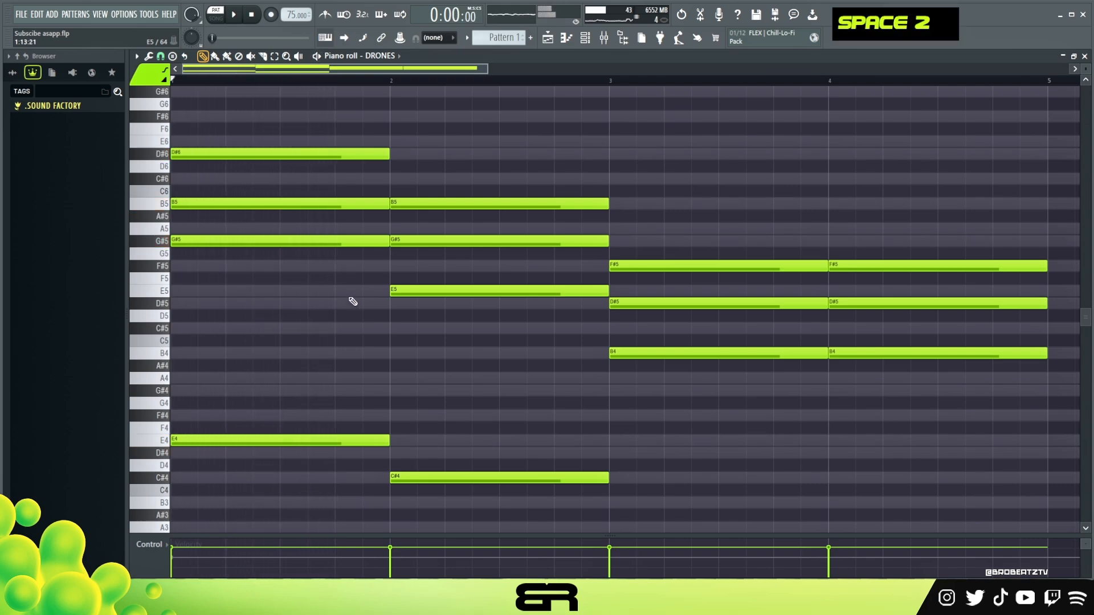
scroll(386, 359, up, 2)
scroll(388, 358, down, 1)
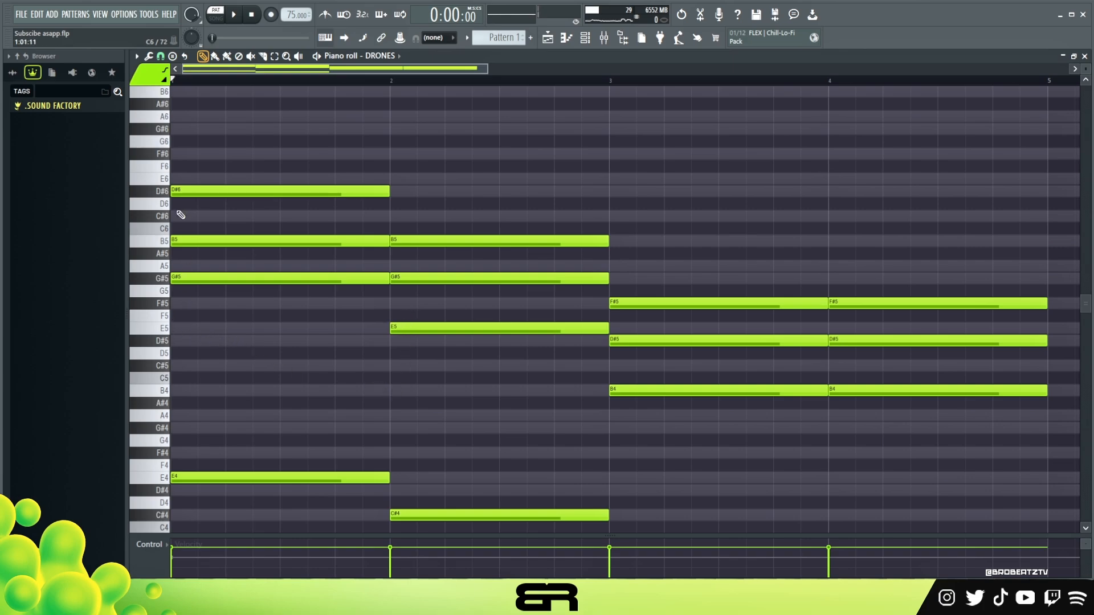
Step: Raise the middle chord notes one octave: B5 in bar 1, G#5 in bar 2 and D#5 in bars 3 and 4
ctrl+click(251, 243)
ctrl+shift+click(434, 278)
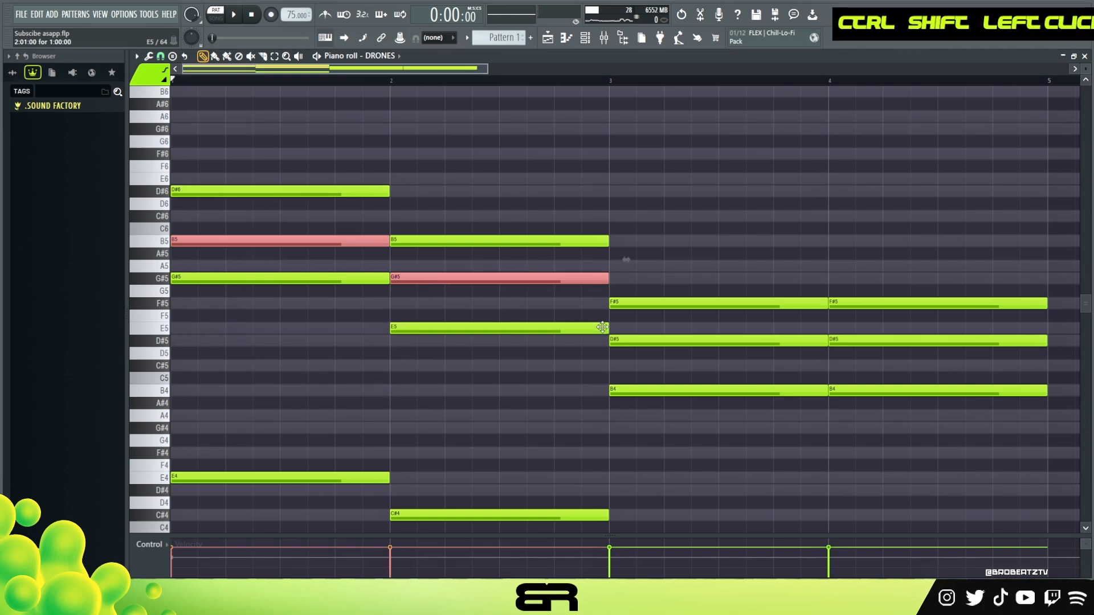
ctrl+shift+click(646, 340)
ctrl+shift+click(853, 336)
key(ctrl+Up)
Step: Play the pattern to hear the open voicing of the chords
key(space)
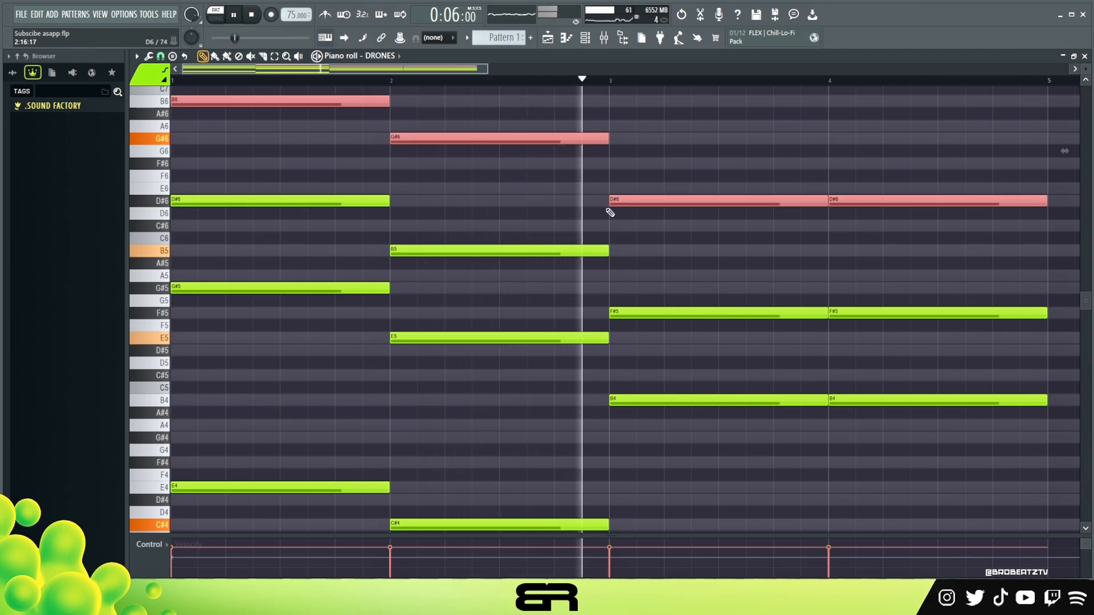
scroll(621, 213, down, 3)
scroll(634, 215, up, 3)
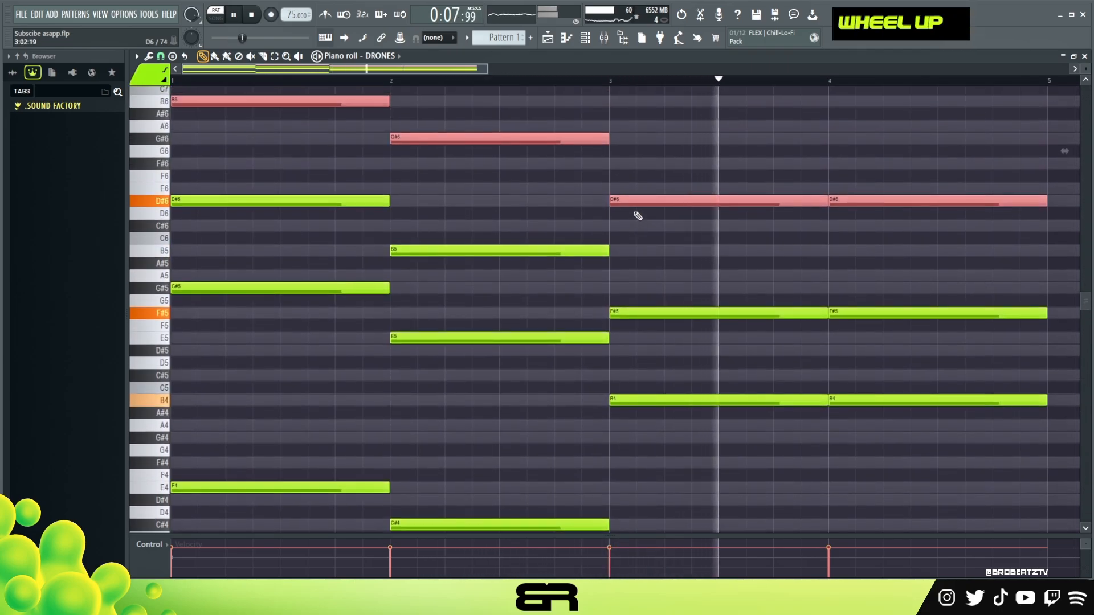
key(space)
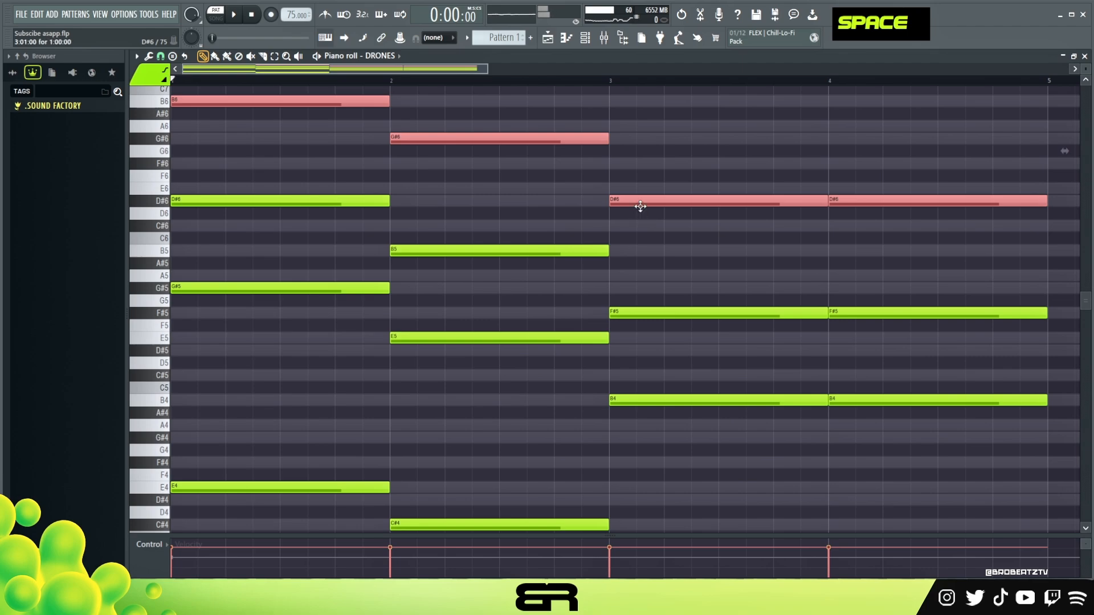
Step: Add an A6 note filling the second half of bar 1 above the first chord
right_click(559, 206)
drag(278, 113, 345, 190)
drag(280, 217, 342, 279)
right_click(433, 208)
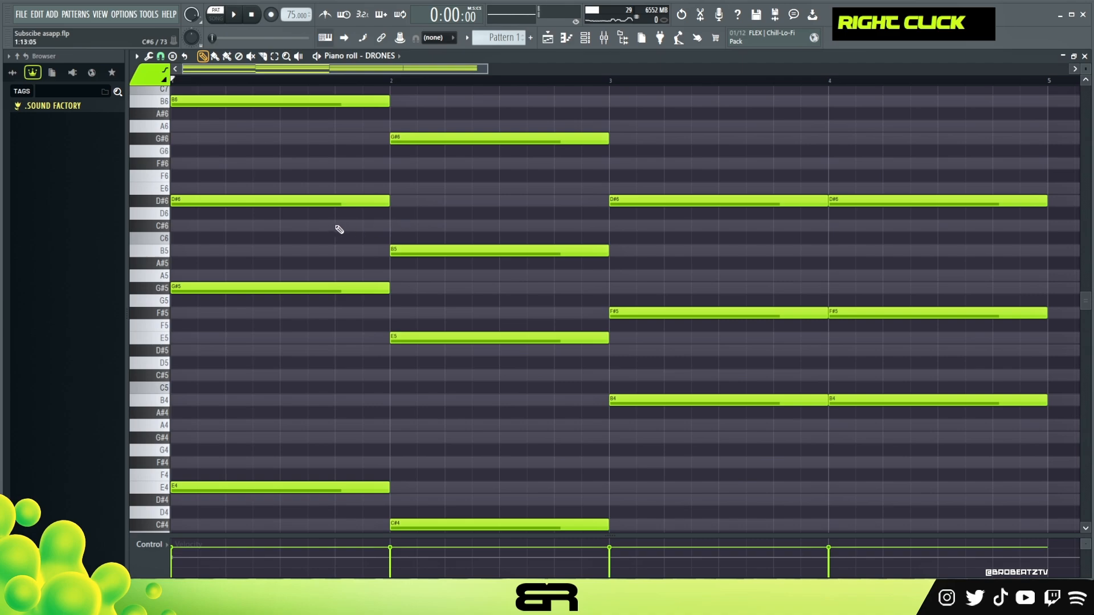
drag(281, 120, 415, 183)
scroll(330, 165, up, 1)
click(300, 165)
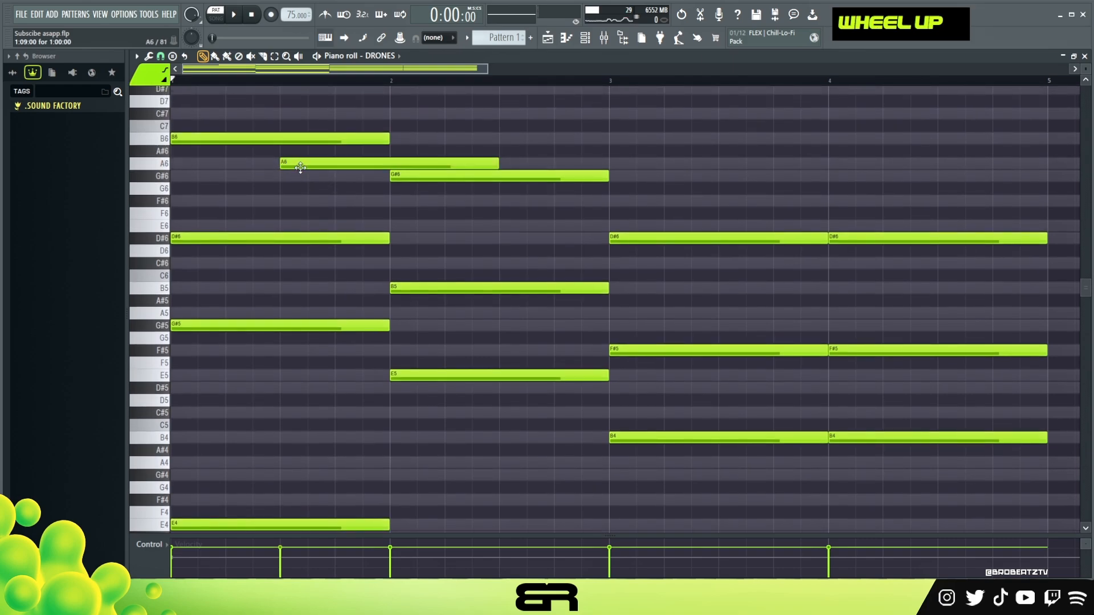
click(491, 164)
drag(496, 164, 392, 165)
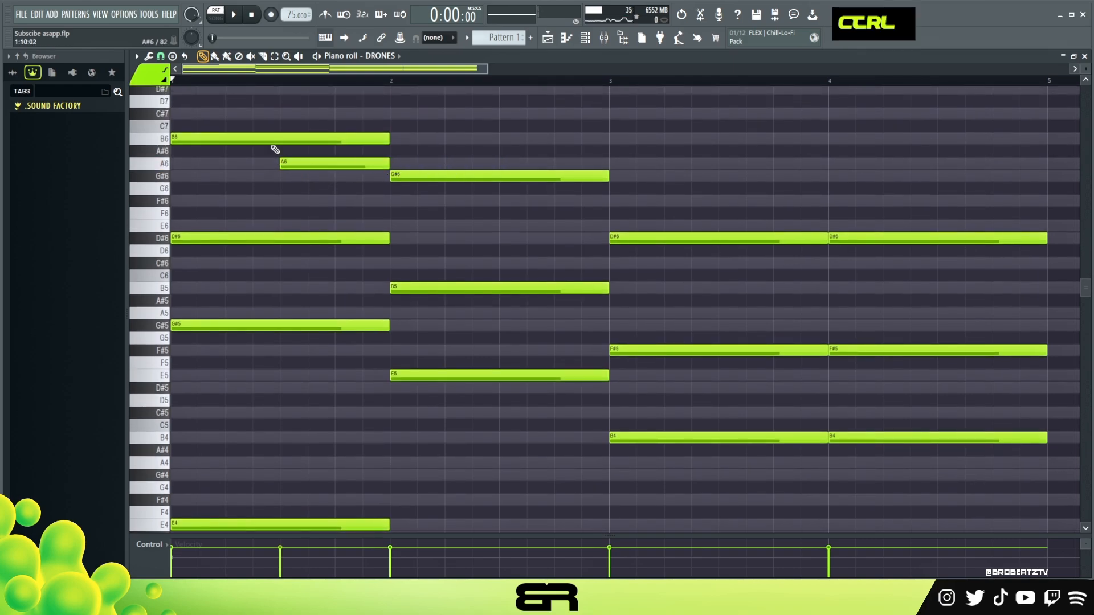
ctrl+shift+click(285, 139)
ctrl+shift+click(329, 164)
ctrl+shift+click(434, 176)
ctrl+shift+click(659, 237)
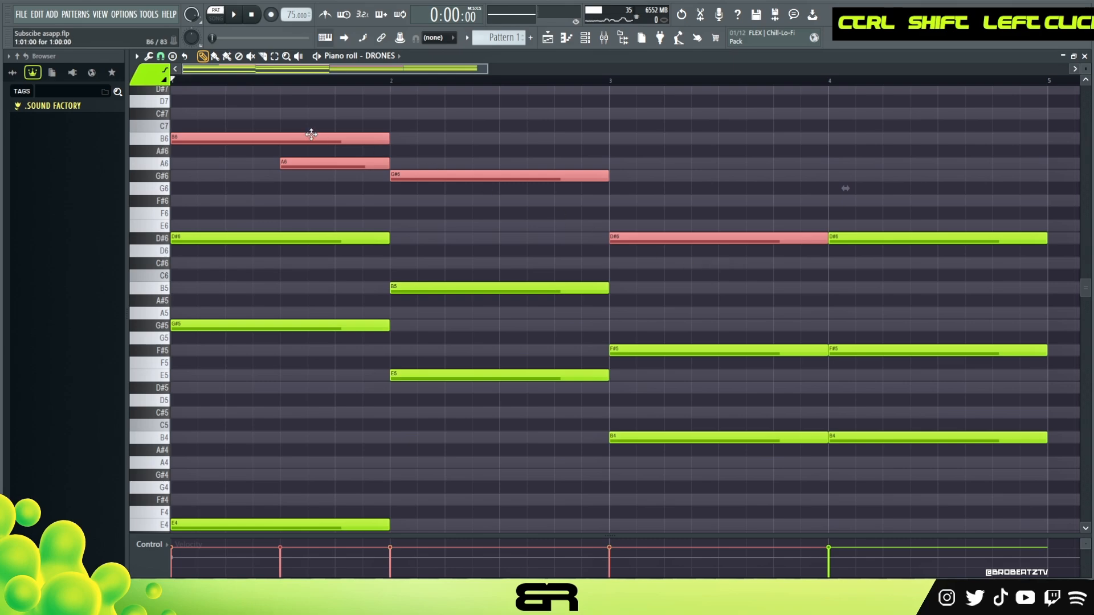
right_click(666, 333)
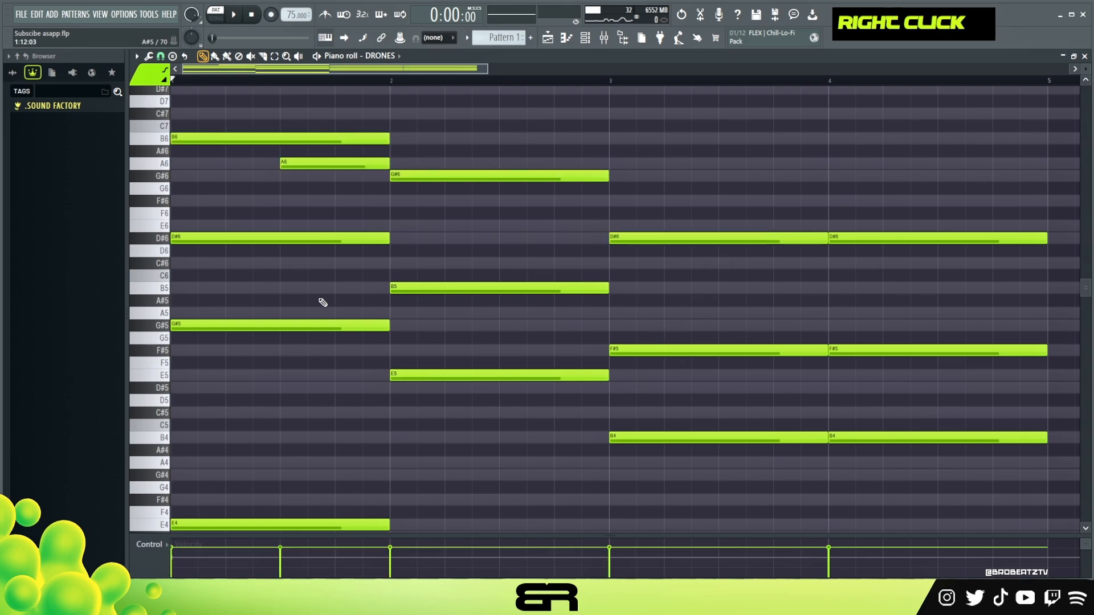
Step: Add half-bar notes C#6 at the start of bar 1 and A5 at the start of bar 2, and play the pattern
click(194, 265)
click(399, 310)
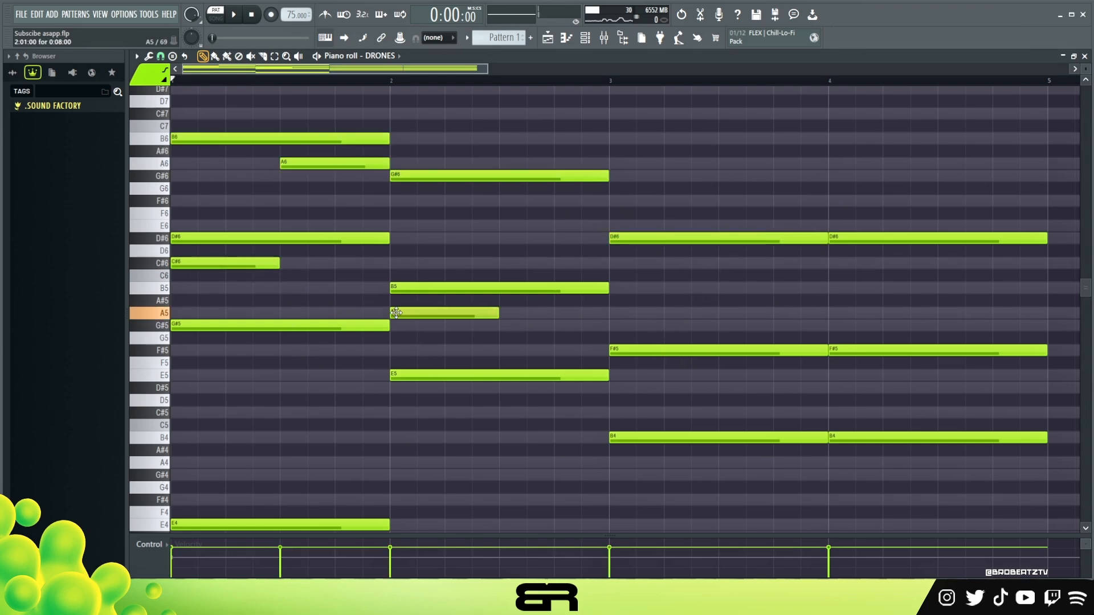
key(space)
key(space)
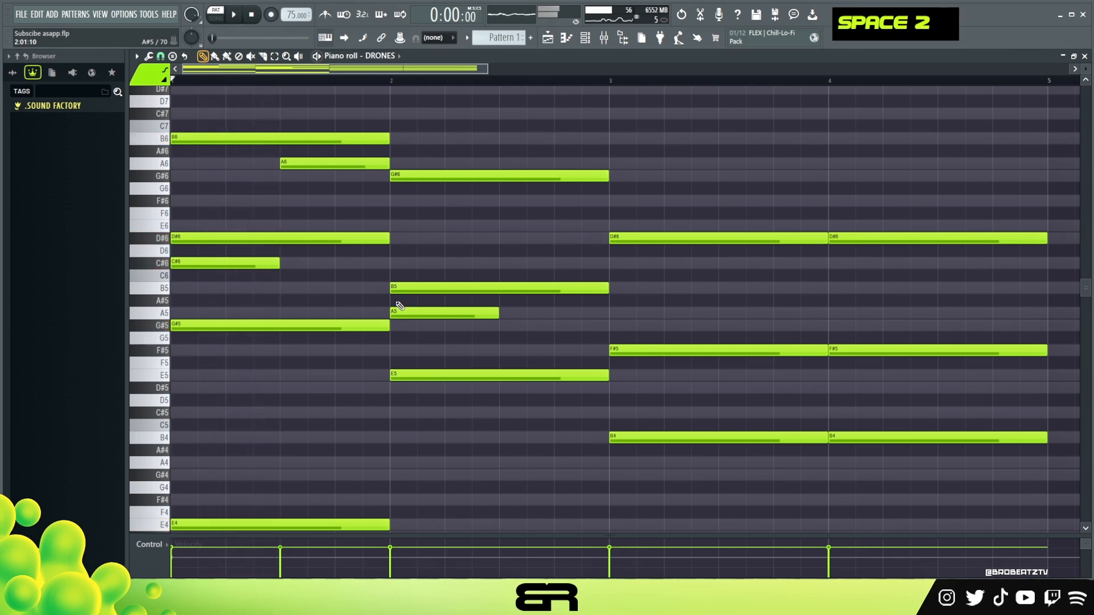
key(space)
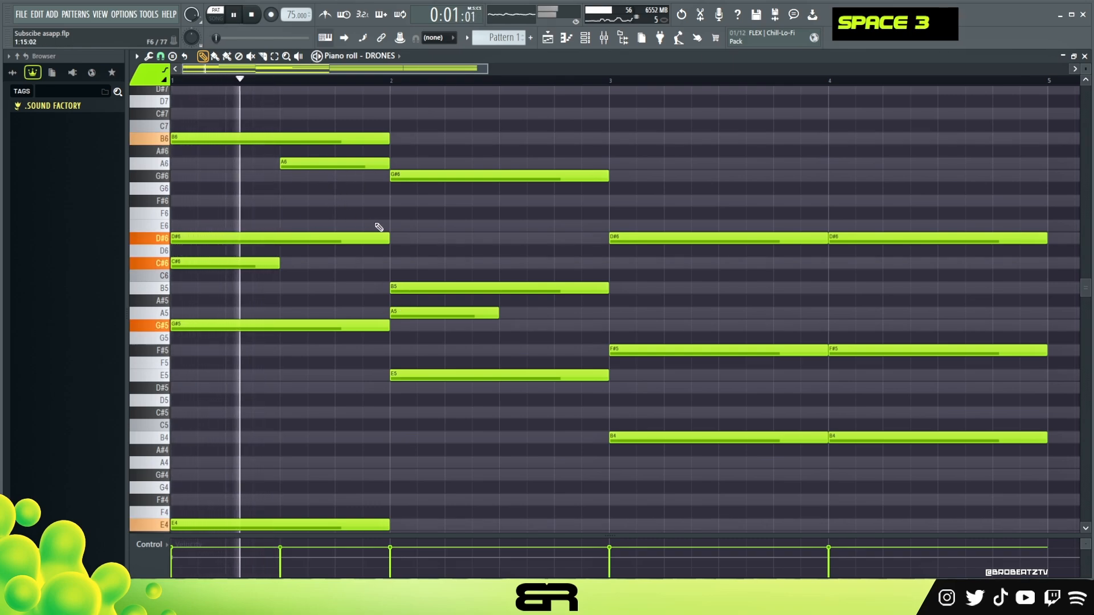
Step: During playback, add half-bar notes: F#6 ending bar 2, E5 and C#6 across bar 3, E5 and G#5 across bar 4
click(524, 202)
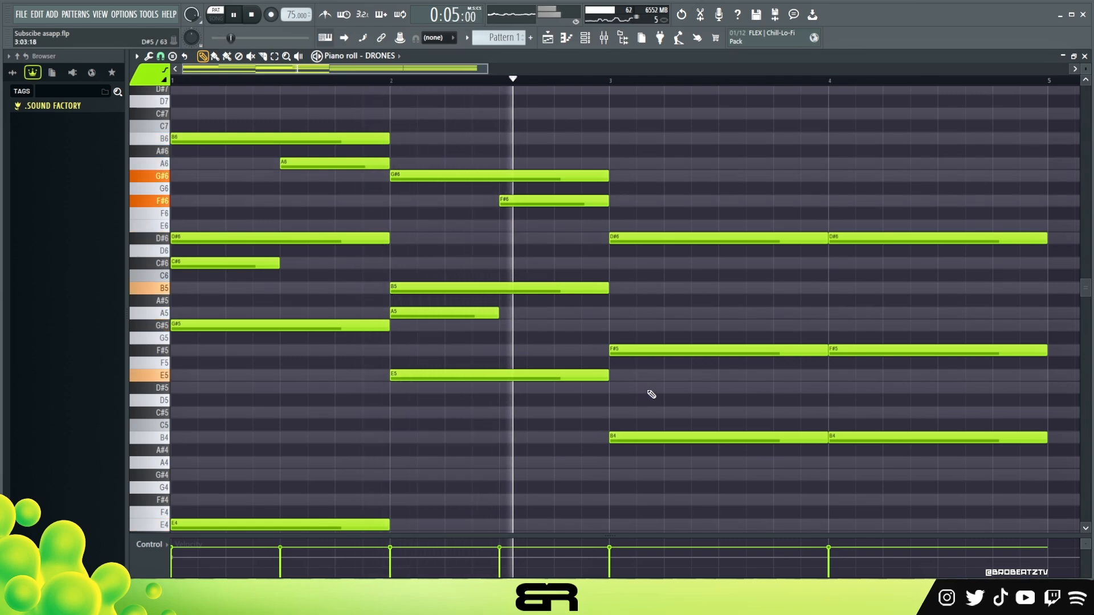
click(642, 376)
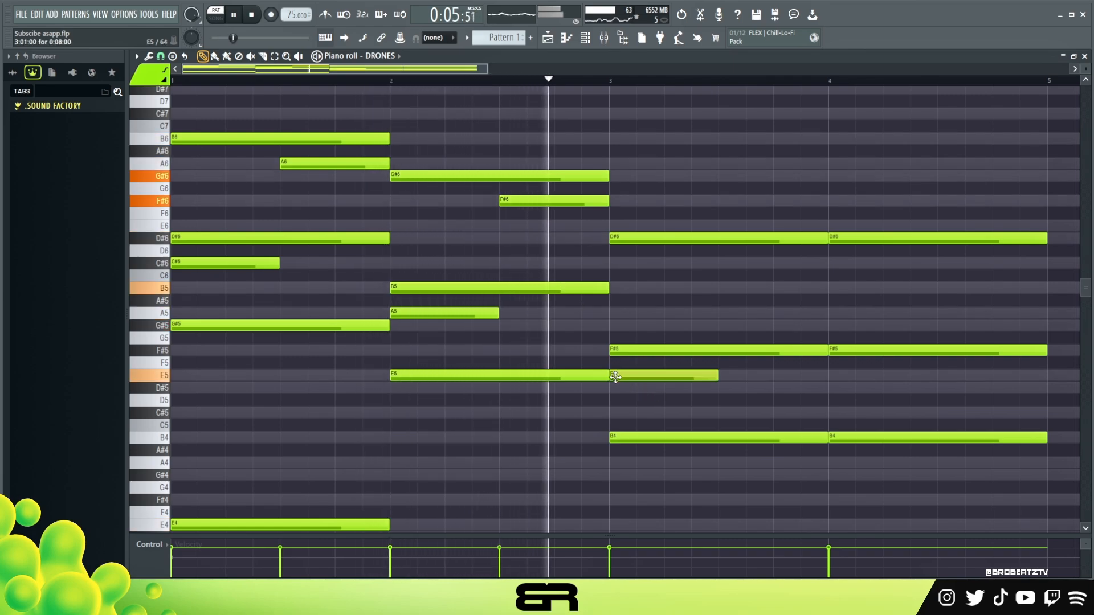
click(727, 264)
click(832, 376)
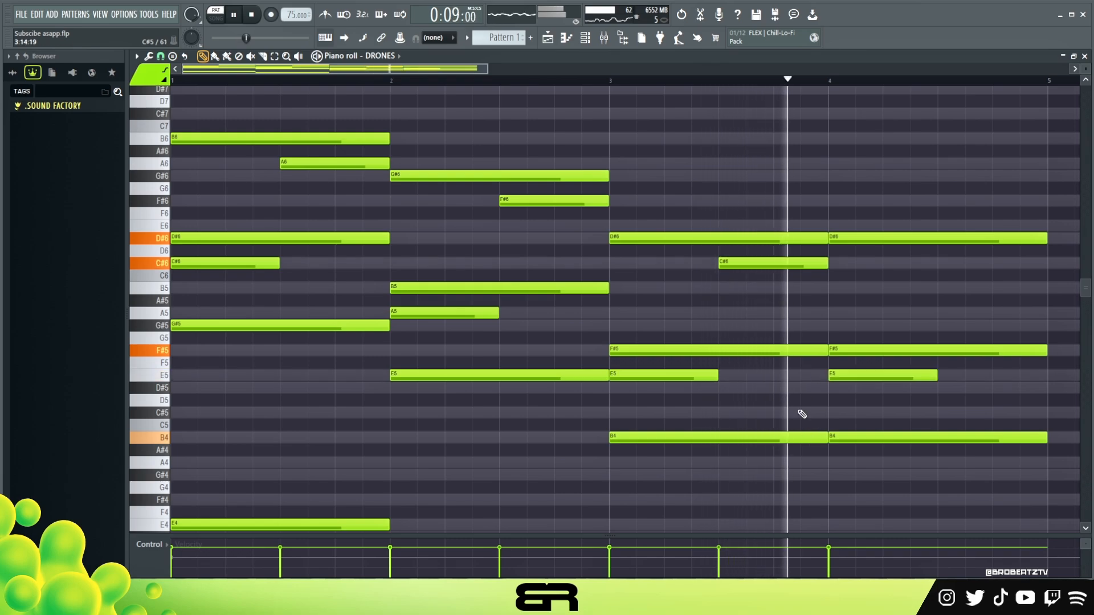
click(942, 326)
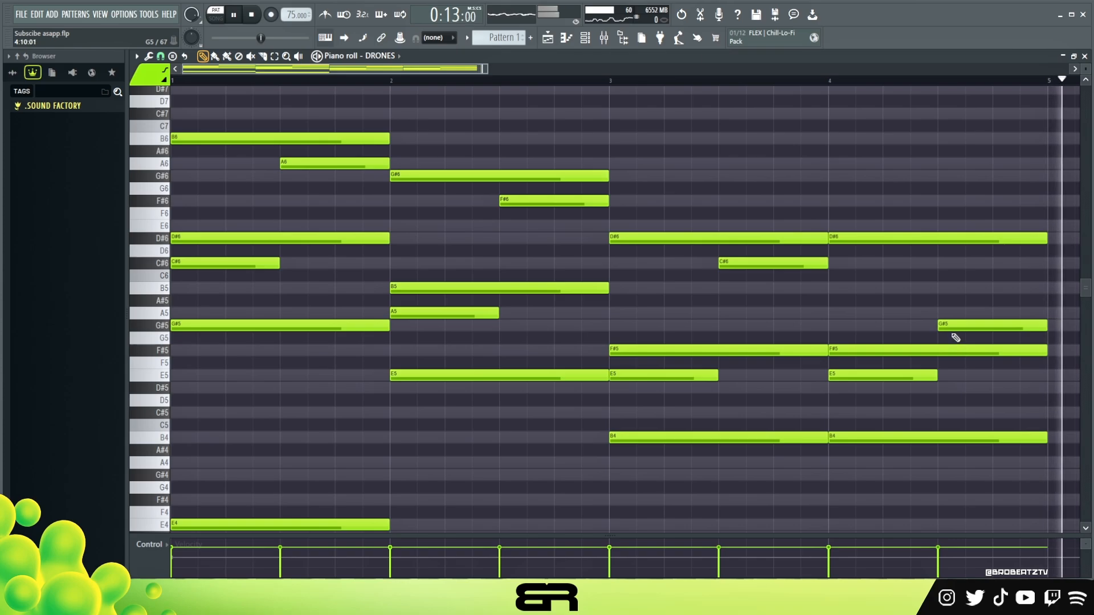
key(space)
Step: Duplicate the complete four-bar chord progression into bars 5 to 8
ctrl+right_click(749, 235)
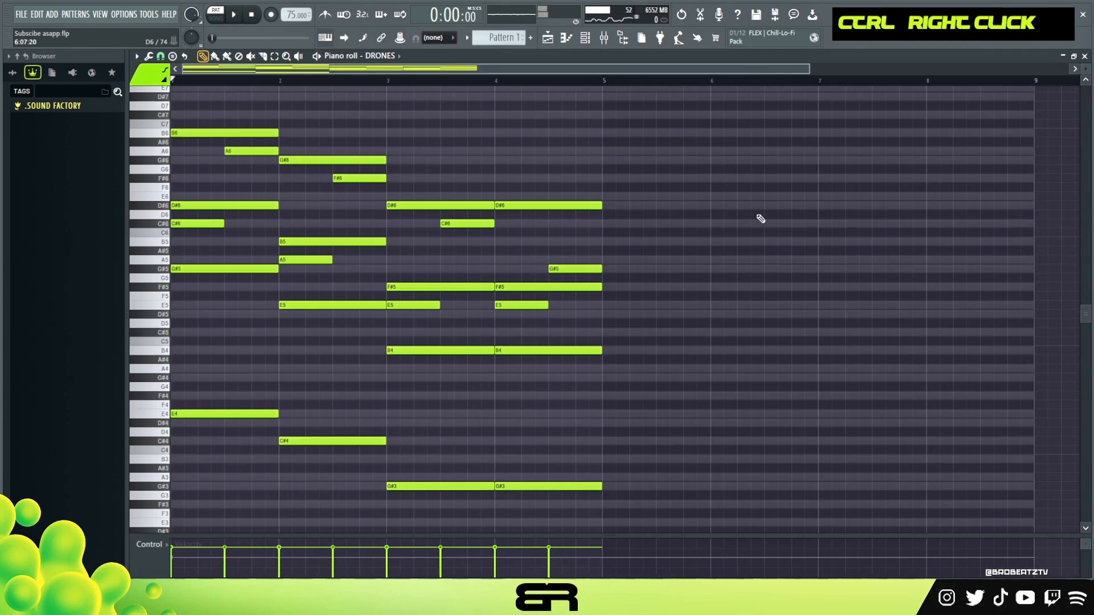
key(ctrl+a)
drag(201, 205, 632, 214)
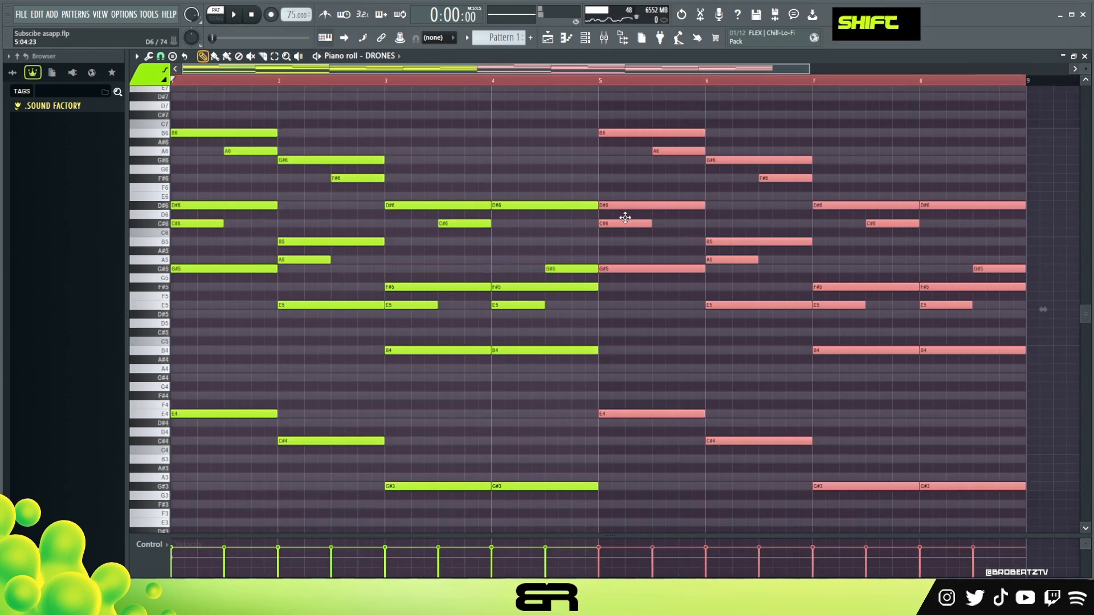
right_click(628, 187)
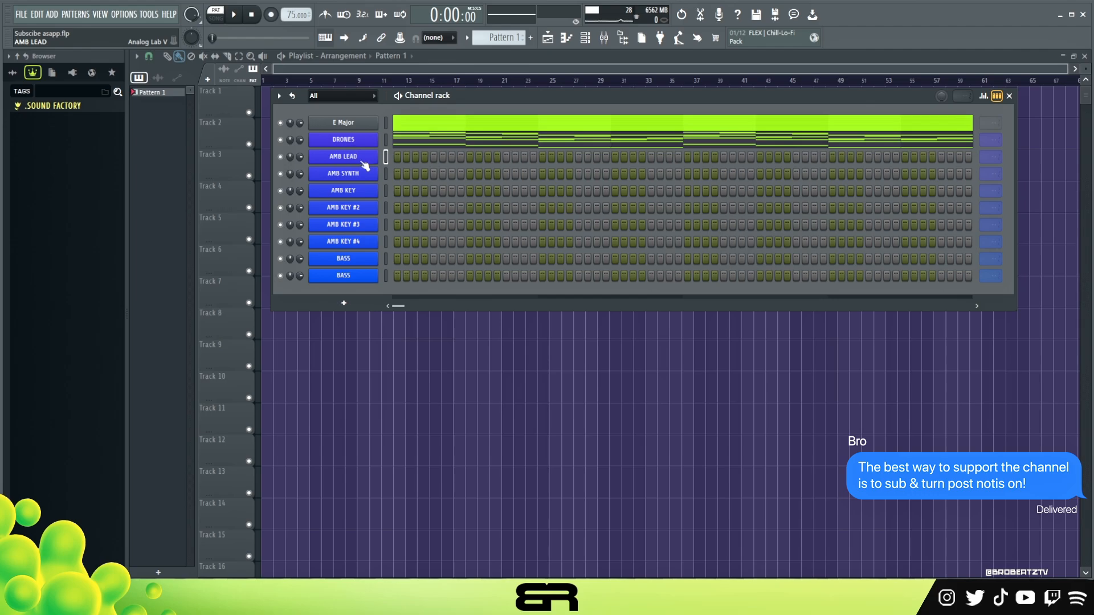
Step: Audition the AMB LEAD instrument, close its plugin window and open its piano roll
click(349, 158)
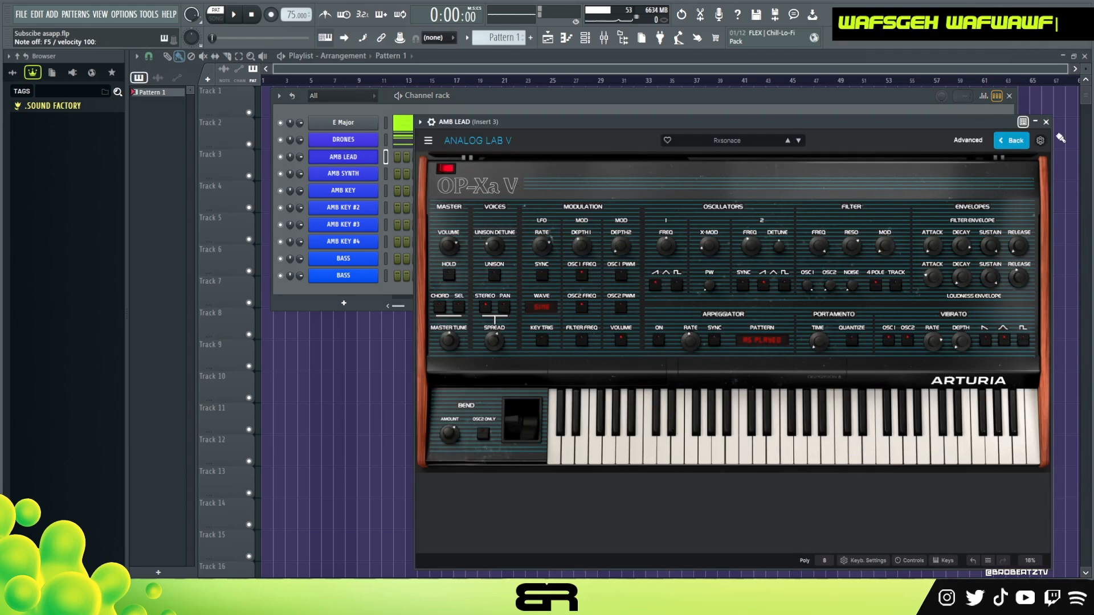
click(1047, 122)
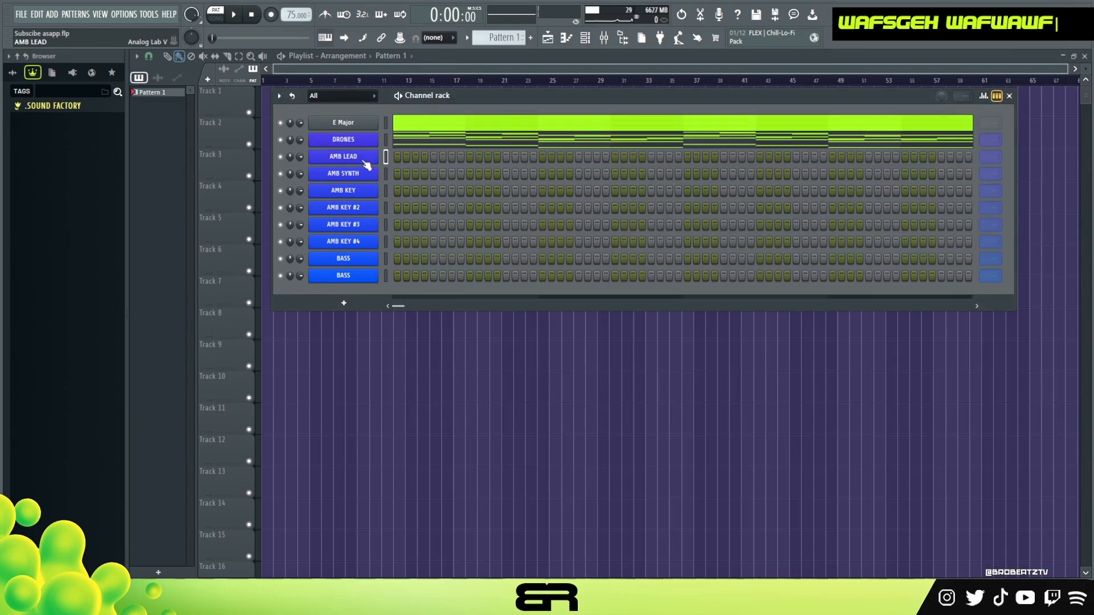
right_click(411, 157)
click(411, 157)
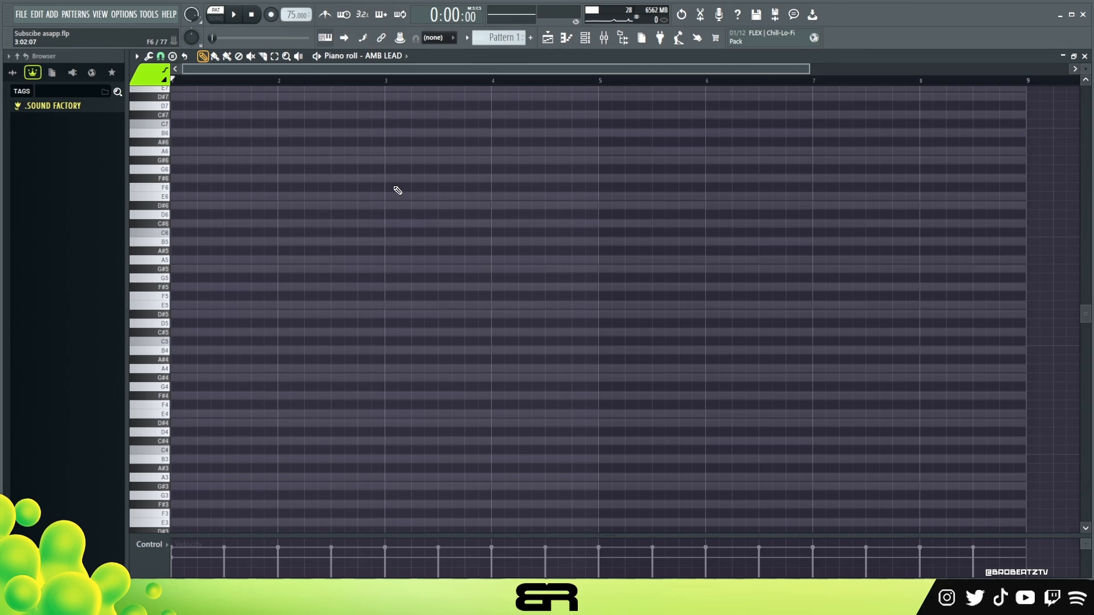
Step: Sketch a short B5, D#6, C#6 motif at the start of bar 1 and repeat it in the second half of the bar
click(191, 242)
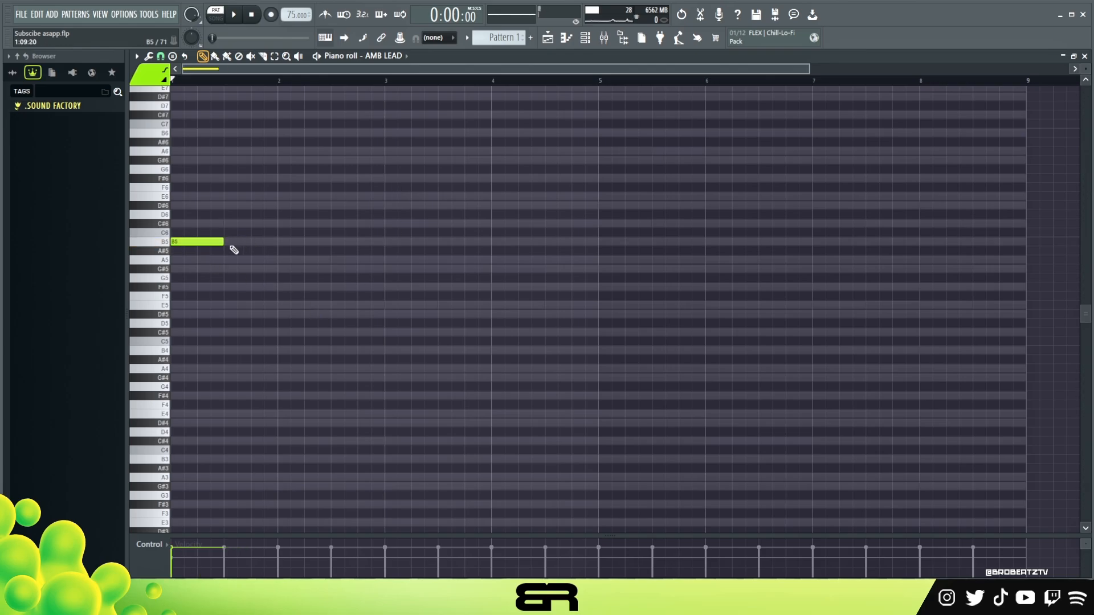
drag(216, 241, 183, 241)
click(190, 205)
click(203, 223)
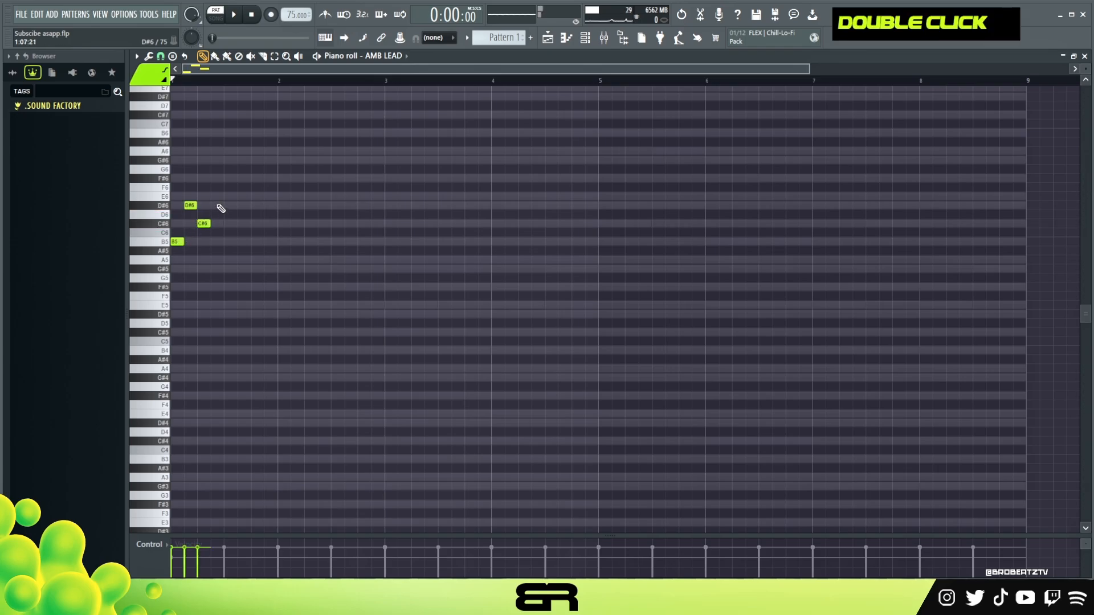
drag(228, 200, 235, 242)
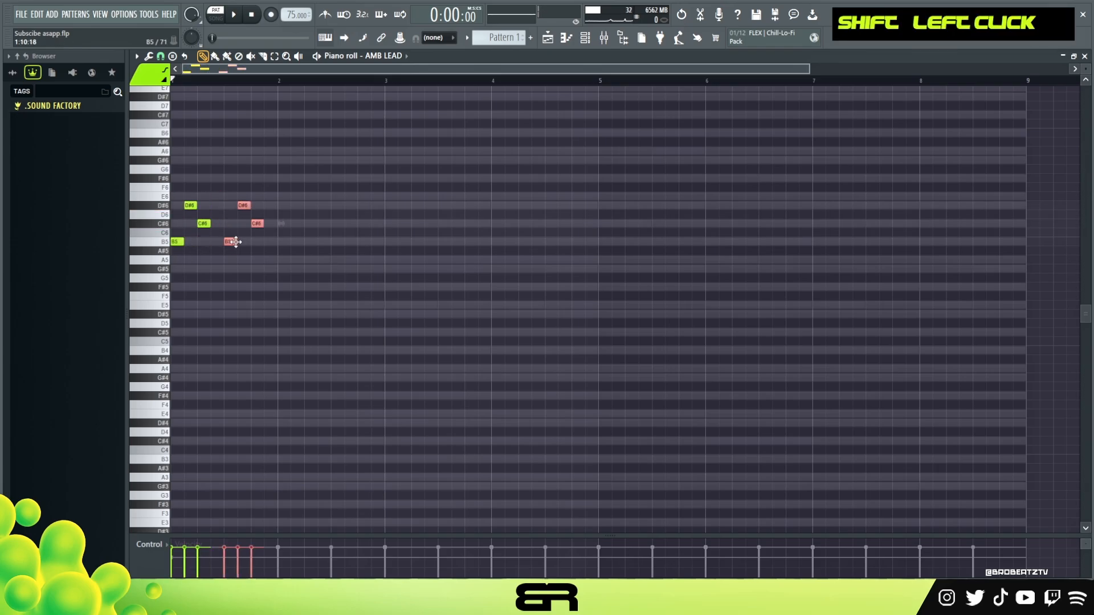
Step: Try a descending line of short G#5, F5, D#5 and B4 notes after the motif and delete those four notes
double_click(268, 268)
click(281, 295)
click(321, 314)
click(414, 350)
drag(489, 391, 246, 266)
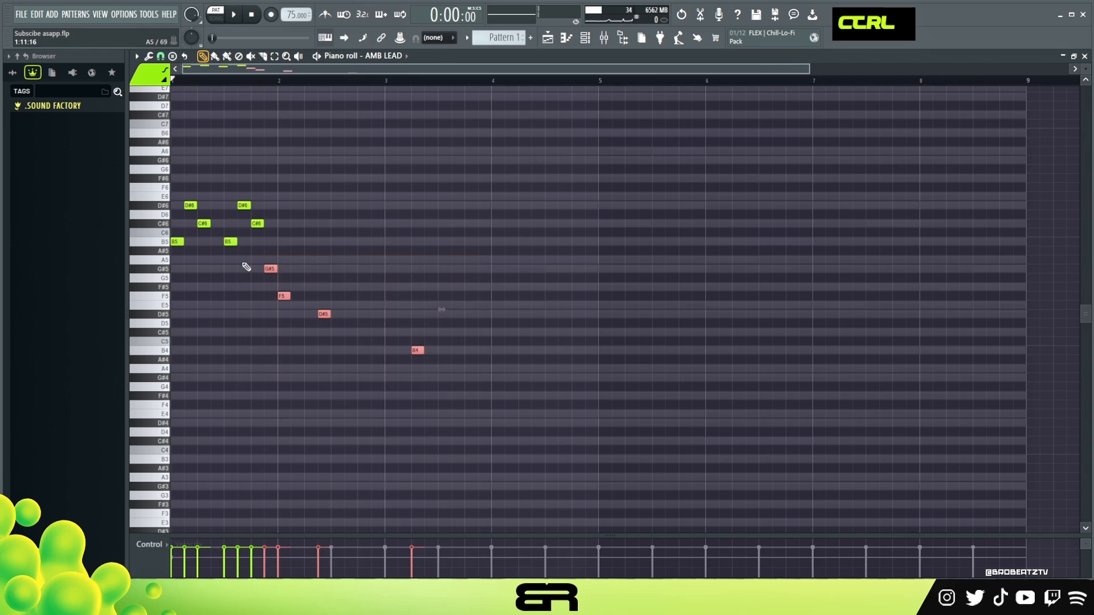
key(Delete)
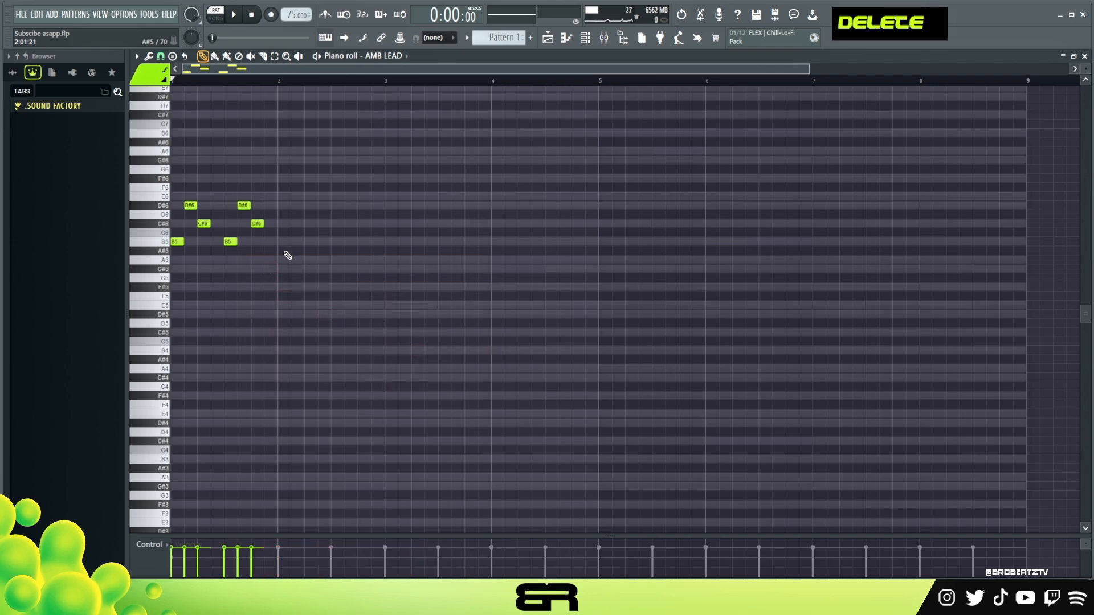
Step: Delete all six remaining motif notes from bar 1 of the lead
right_click(257, 224)
right_click(230, 242)
right_click(243, 205)
right_click(190, 205)
right_click(203, 223)
right_click(177, 241)
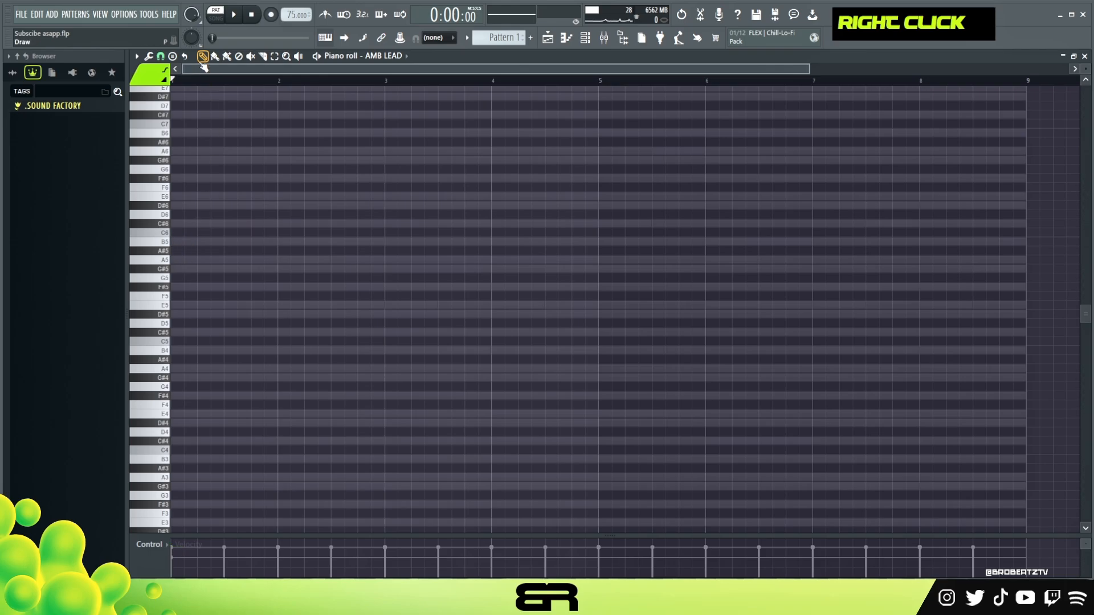
Step: Draw an E5 lead note spanning nearly the first half of bar 1 and start playback
scroll(1074, 71, up, 1)
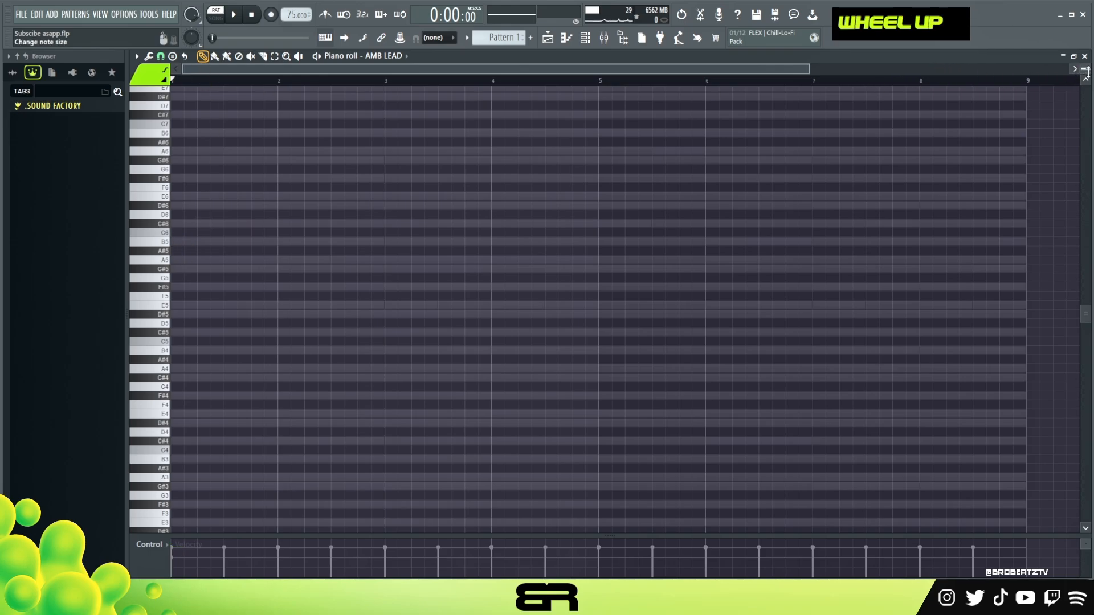
scroll(1086, 71, up, 1)
drag(631, 82, 567, 105)
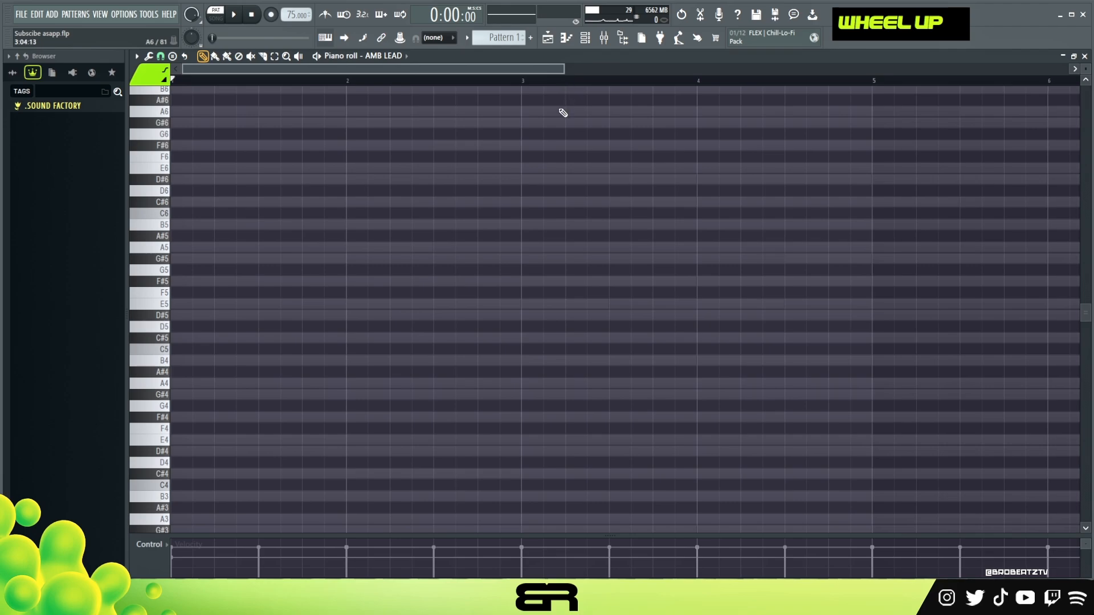
key(space)
key(space)
key(space)
key(space)
click(181, 305)
drag(196, 308, 253, 309)
key(space)
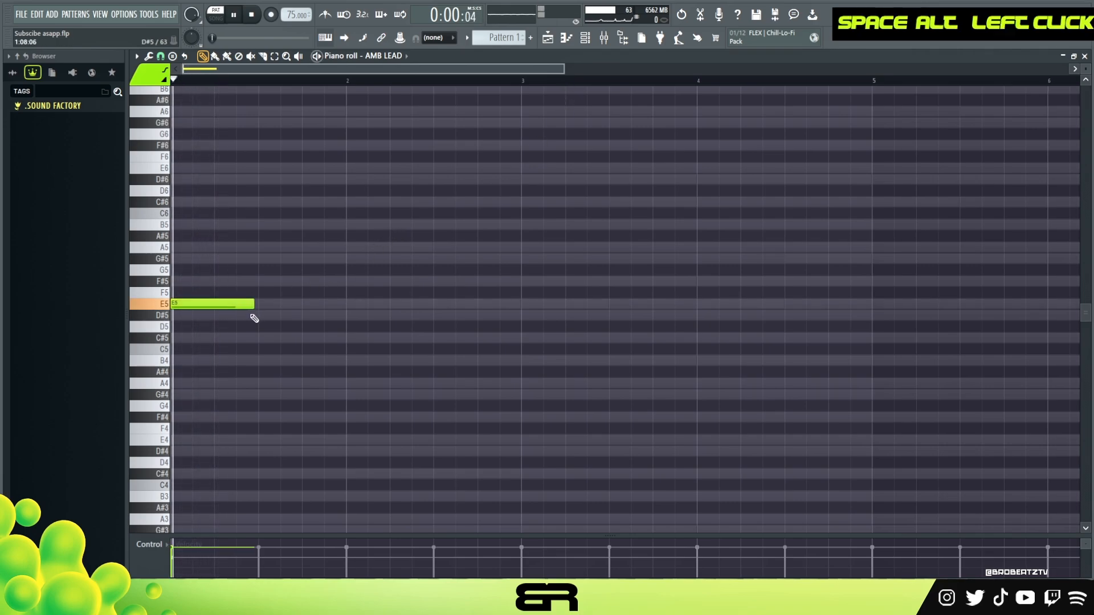
Step: Add a D#5 note of the same length in the second half of bar 1 and play the two-note lead
click(261, 315)
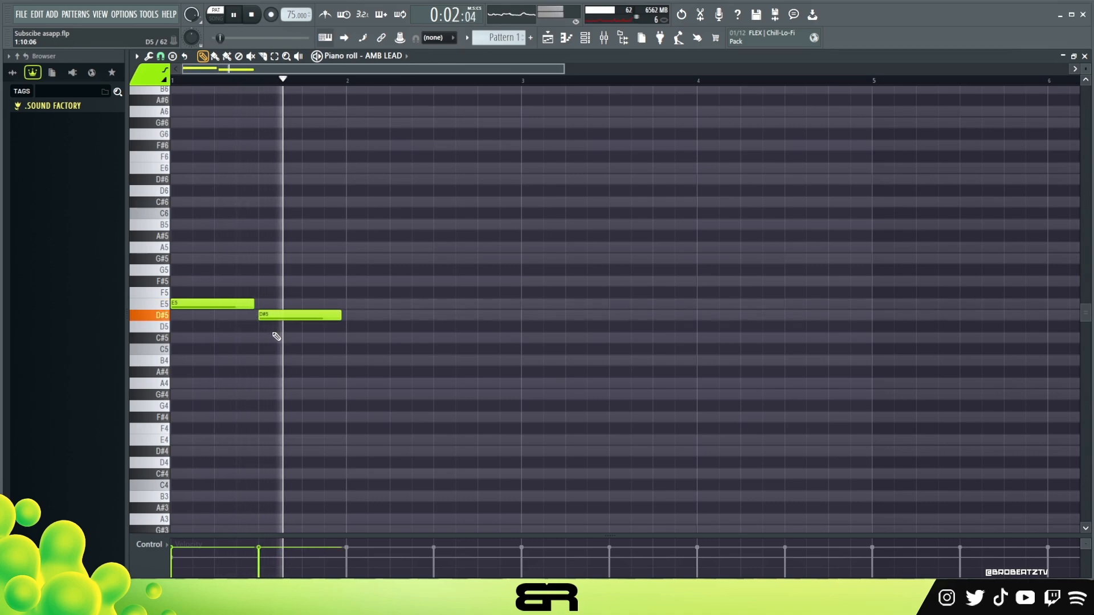
key(space)
key(space)
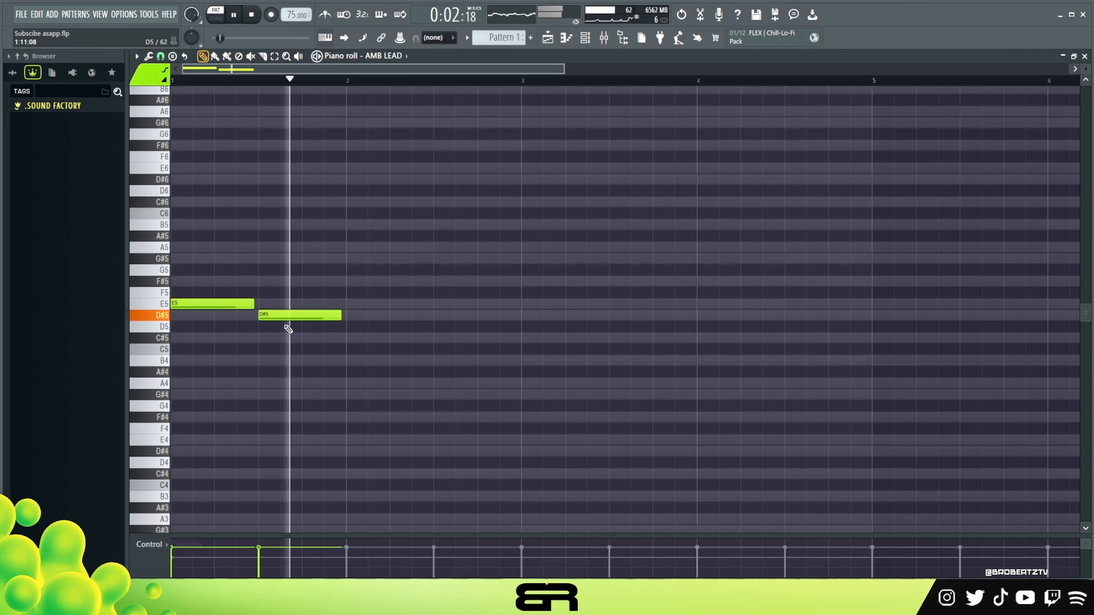
Step: Try both lead notes one octave higher, at E6 and D#6, and play them
key(ctrl+a)
key(ctrl+Up)
key(space)
key(space)
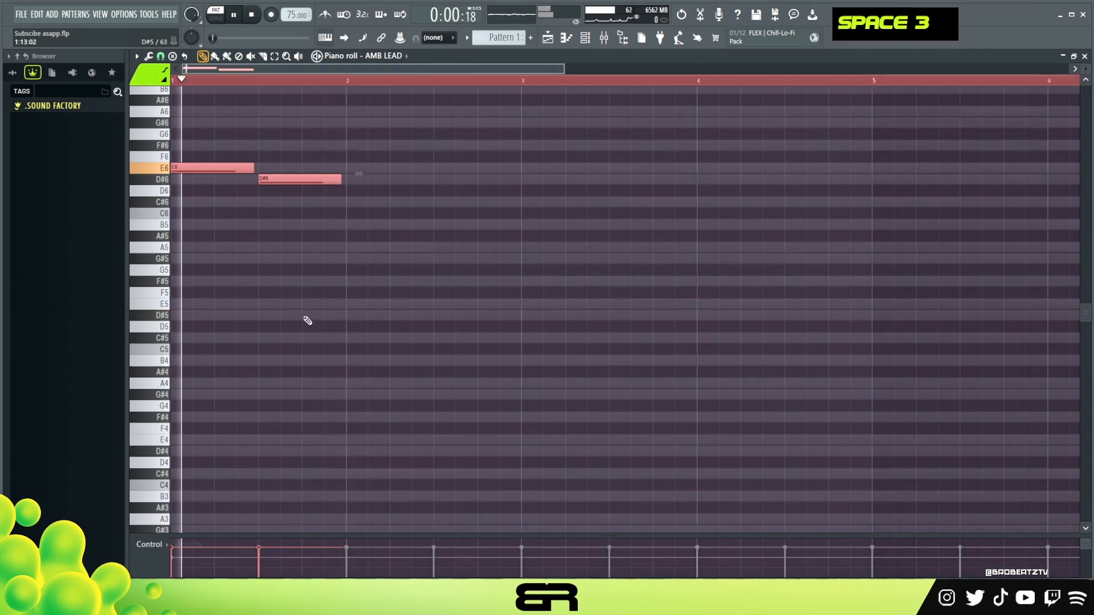
Step: Raise the velocity of both lead notes and transpose them down one octave to E5 and D#5
alt+scroll(322, 286, up, 3)
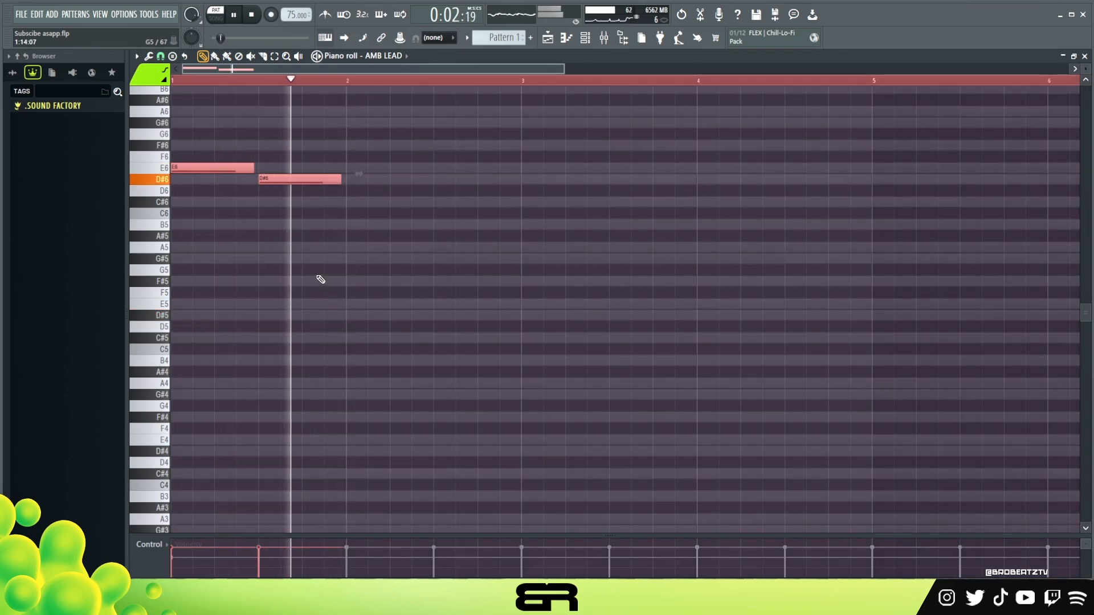
key(space)
key(ctrl+Down)
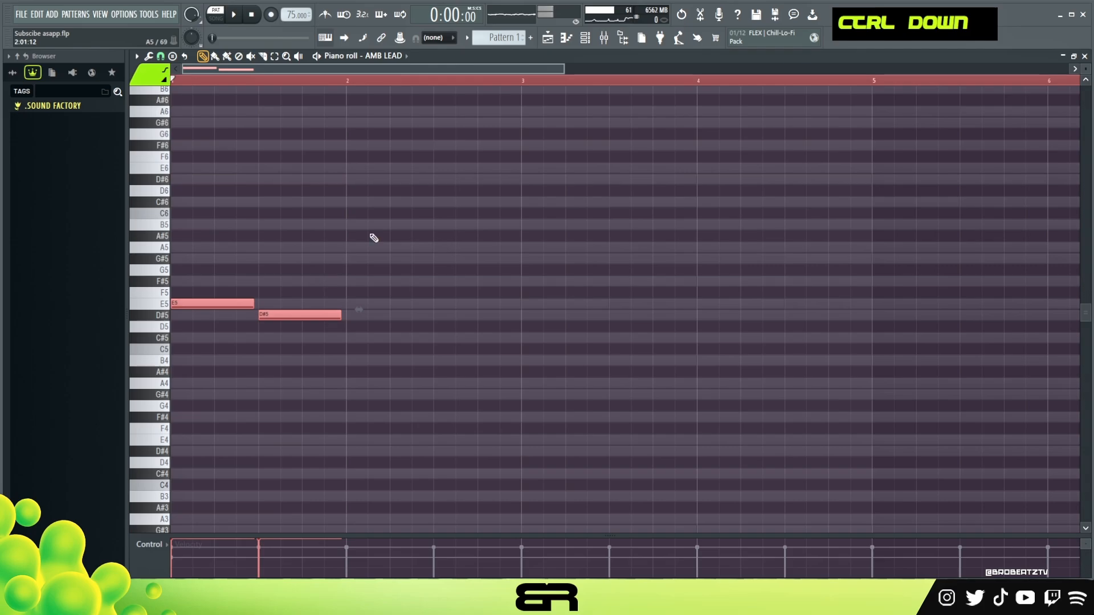
Step: Deselect the lead notes and play the pattern to hear them with the chords
click(593, 38)
right_click(211, 181)
key(space)
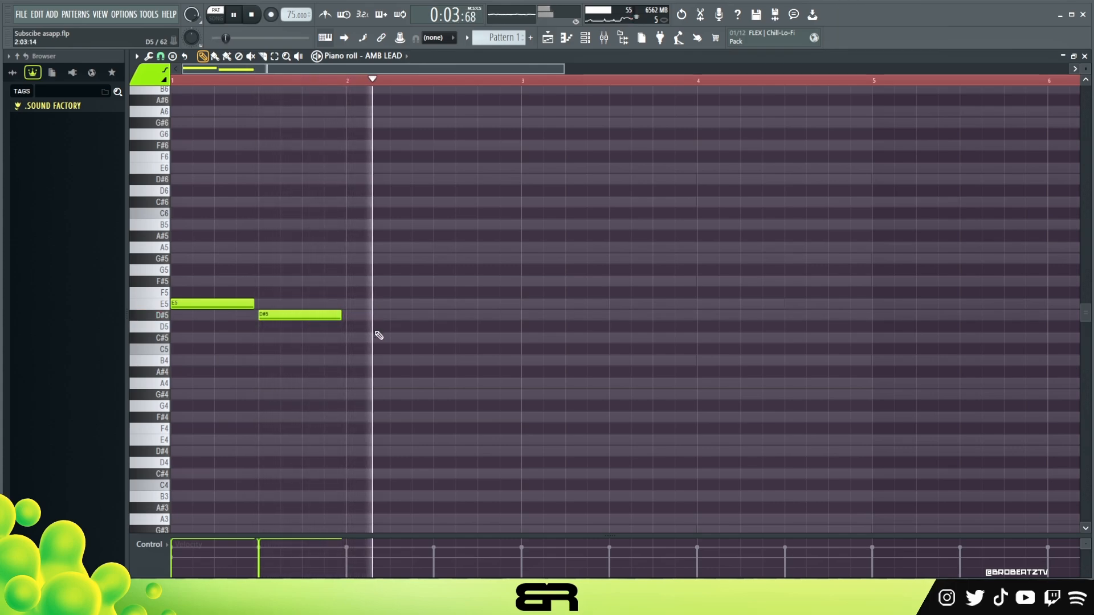
key(space)
Step: Copy the D#5 lead note down to B4 and G#4
ctrl+click(293, 316)
drag(294, 316, 293, 368)
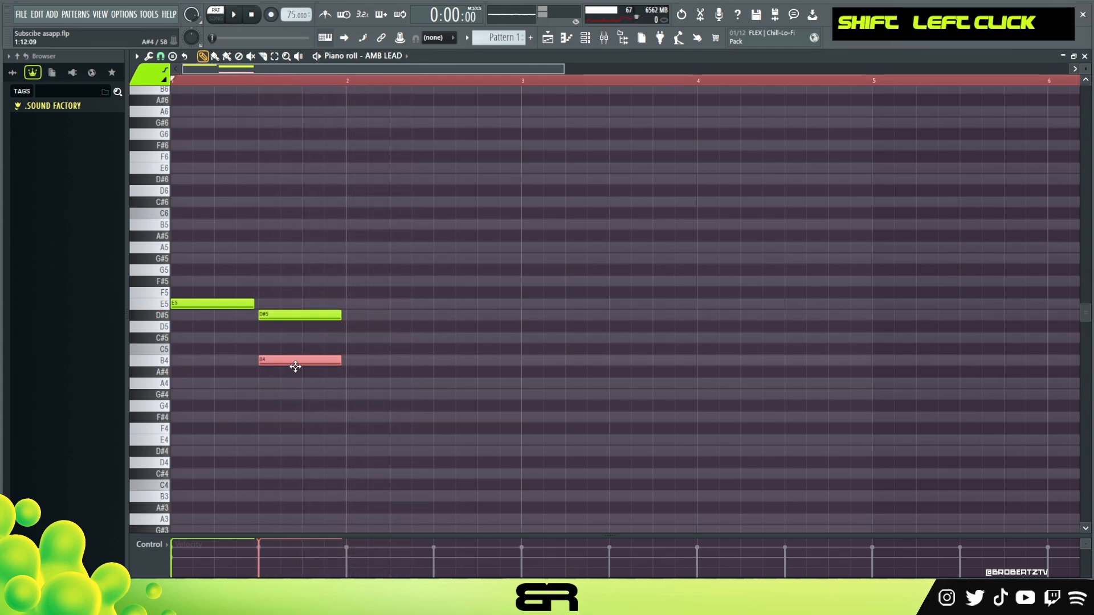
ctrl+click(272, 315)
drag(271, 315, 271, 403)
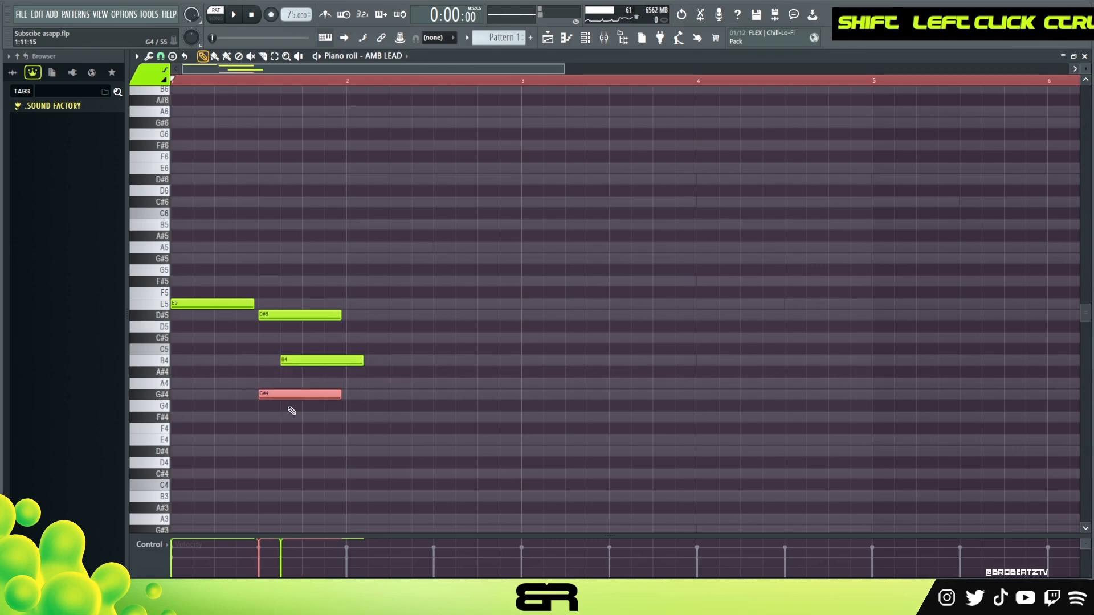
Step: Move the B4 and G#4 copies to the last beat of bar 2 and shorten them to about half a beat each, one after the other
drag(273, 291, 359, 431)
right_click(368, 428)
drag(377, 352, 490, 394)
right_click(493, 382)
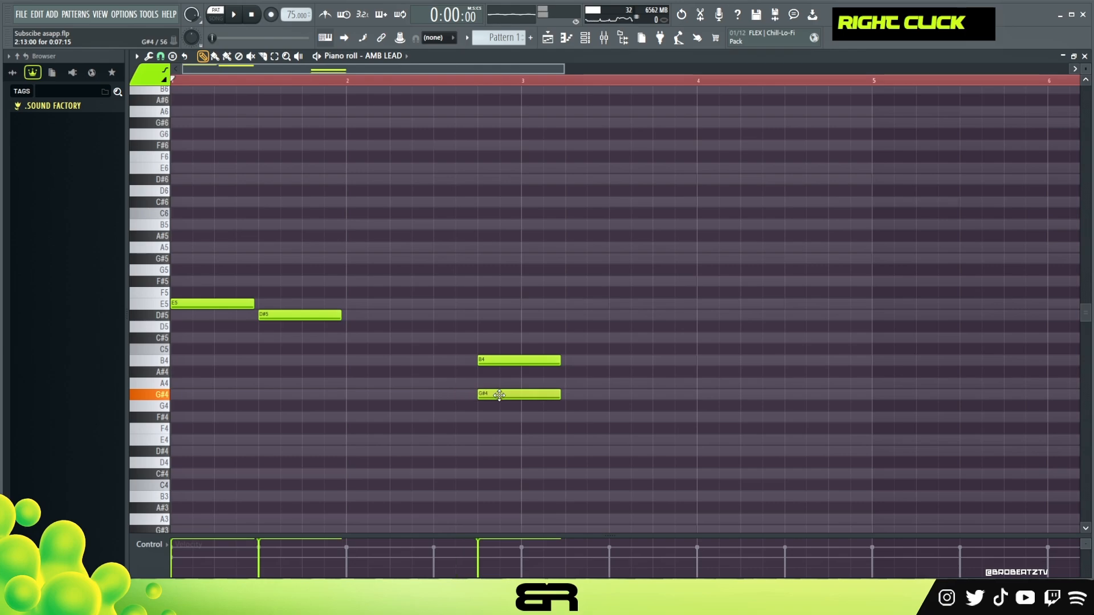
drag(532, 338, 510, 396)
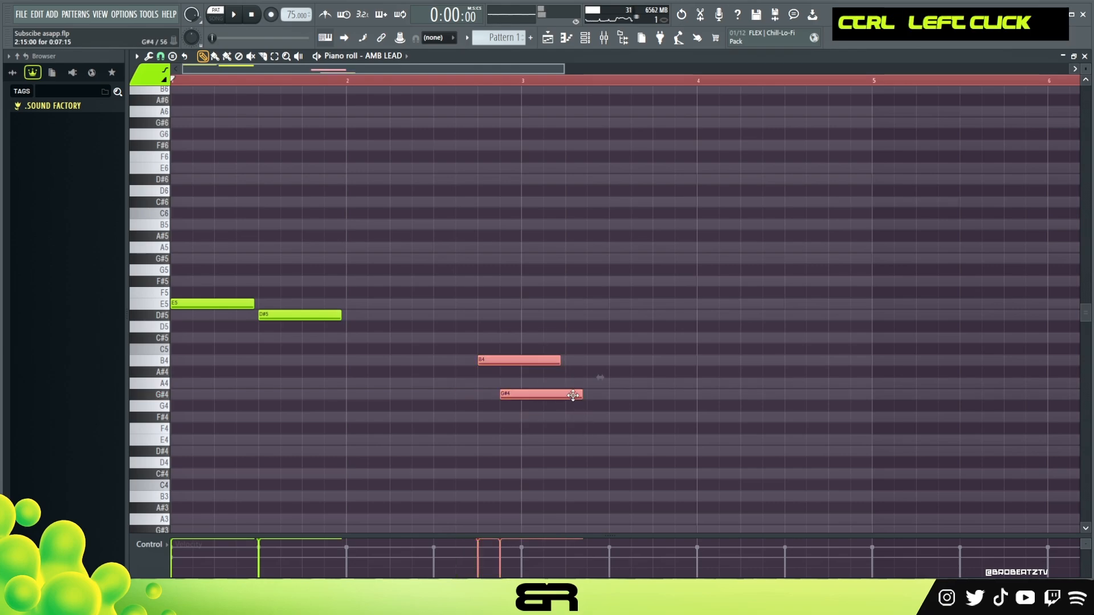
right_click(514, 405)
Step: Copy the long D#5 note to the start of bar 3 and the short B4 note to the middle of bar 3
drag(319, 315, 581, 315)
ctrl+click(480, 361)
drag(480, 365, 645, 359)
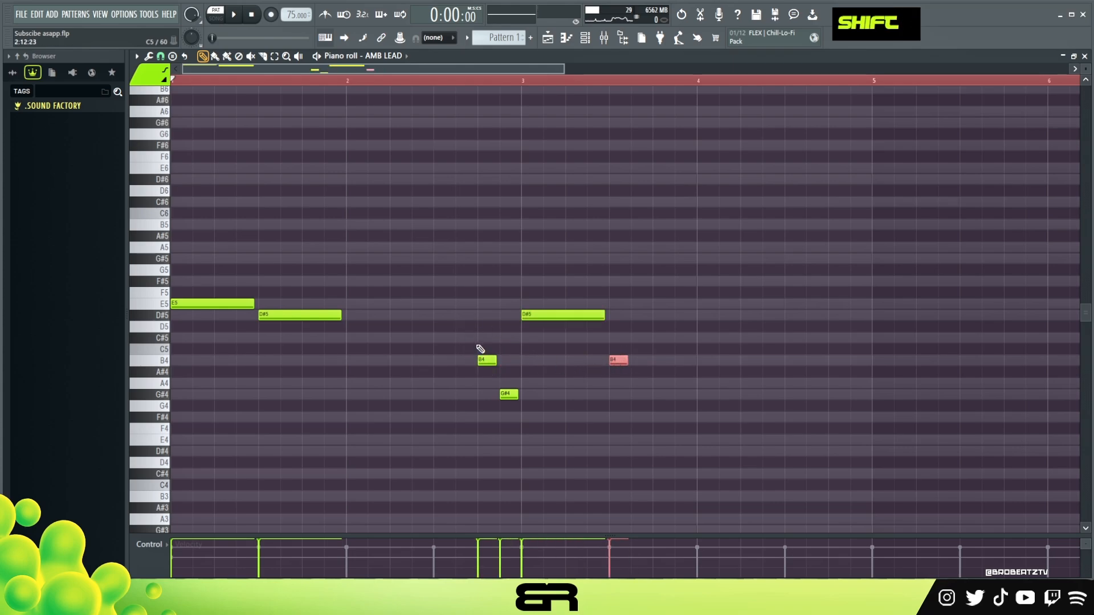
drag(654, 377, 453, 249)
right_click(453, 249)
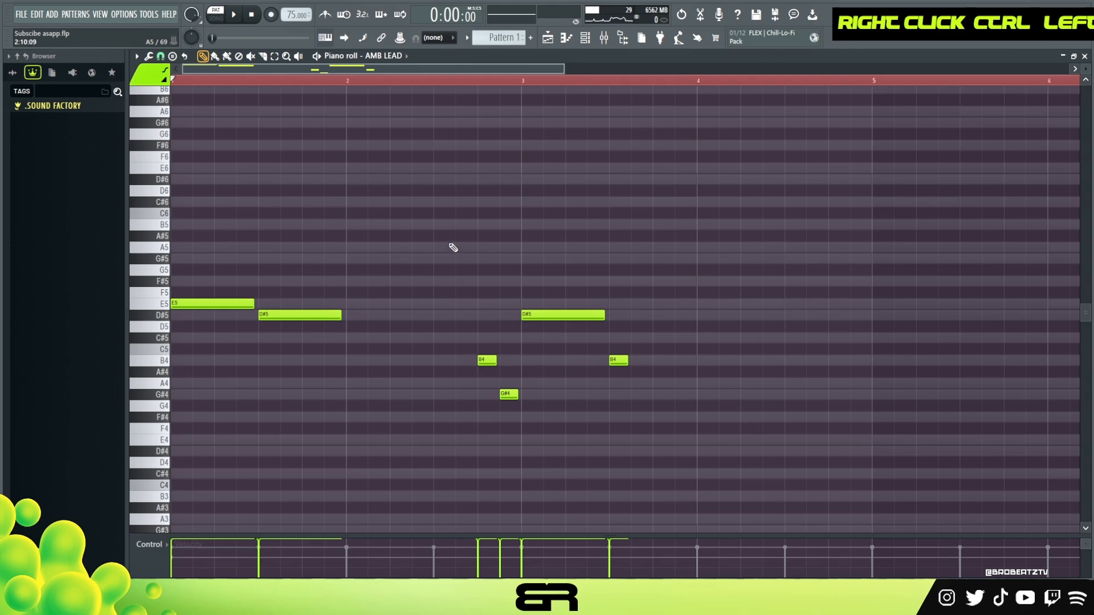
double_click(530, 223)
drag(469, 174, 548, 236)
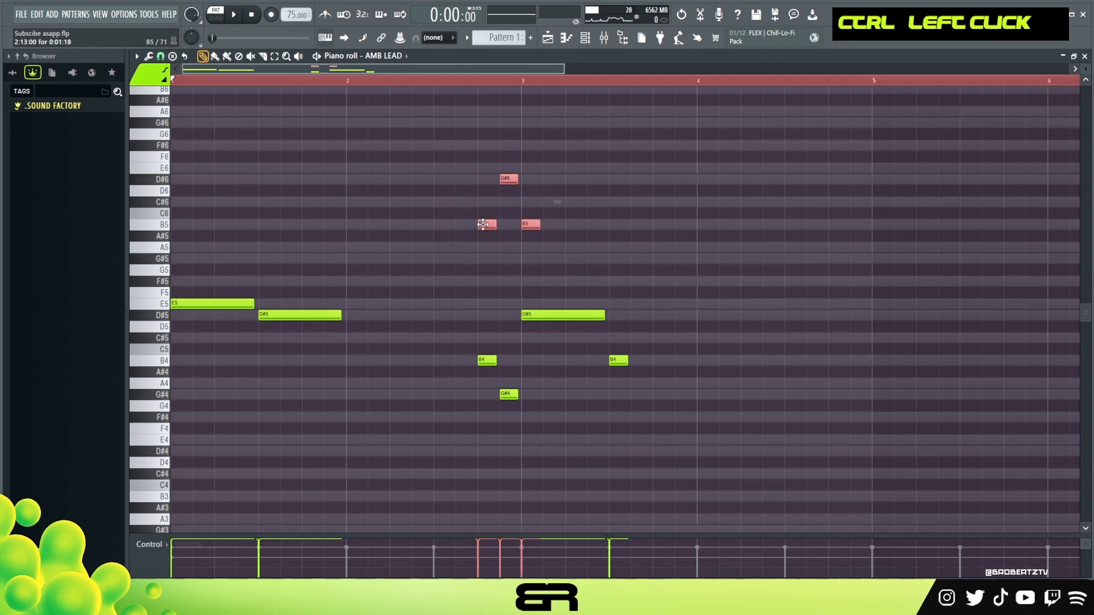
key(Delete)
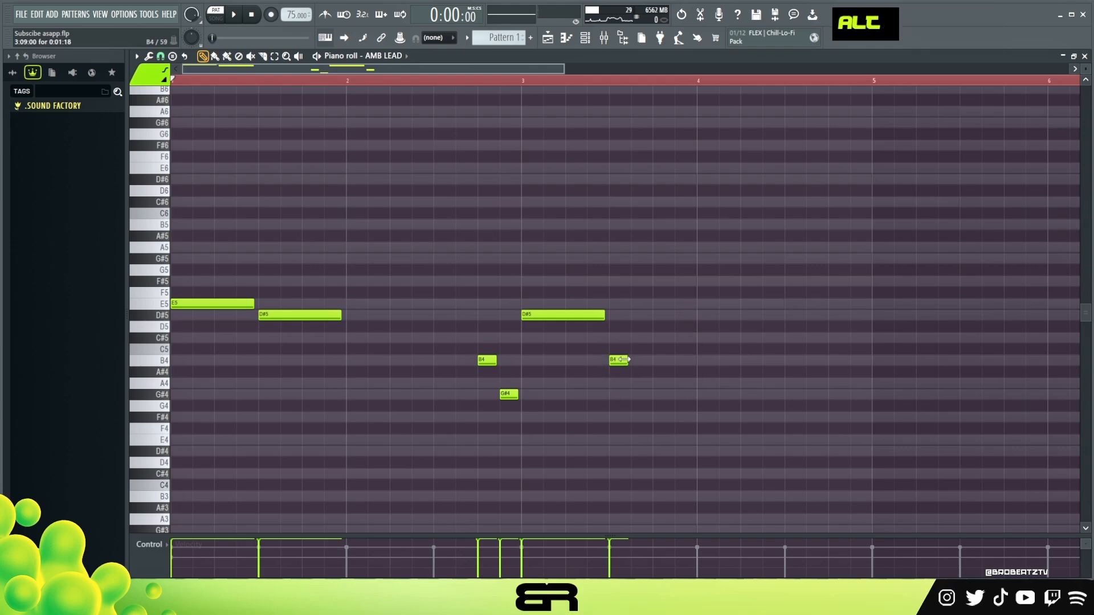
Step: Lengthen the B4 note in bar 3 until just before bar 4 and play the pattern
drag(627, 360, 687, 360)
key(space)
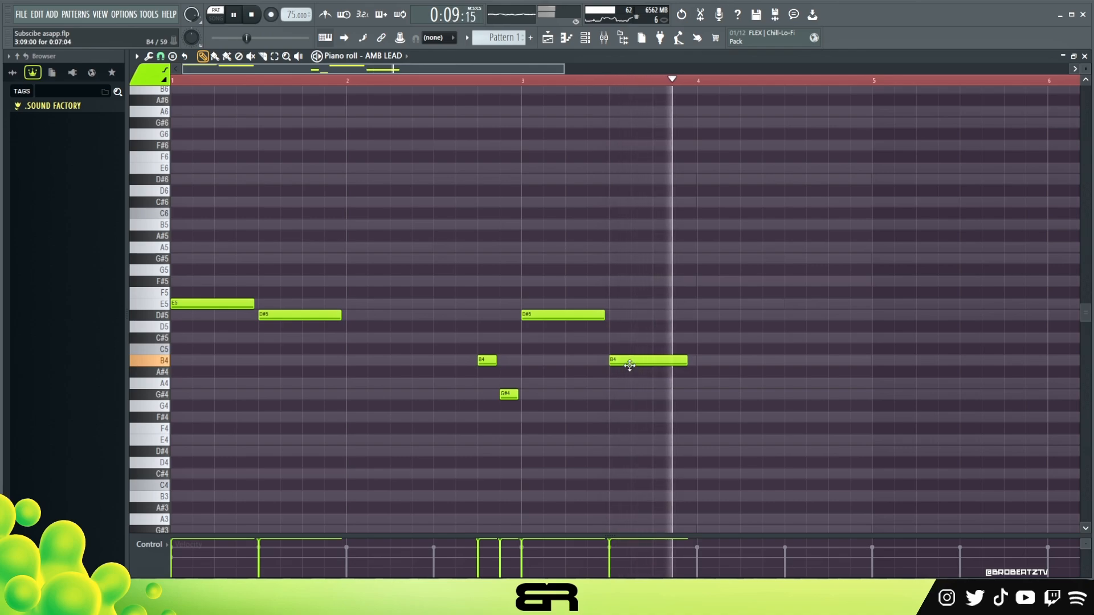
key(space)
Step: Copy the opening E5 and D#5 notes into bar 4 and shorten them to about half a beat each
ctrl+drag(328, 308, 683, 287)
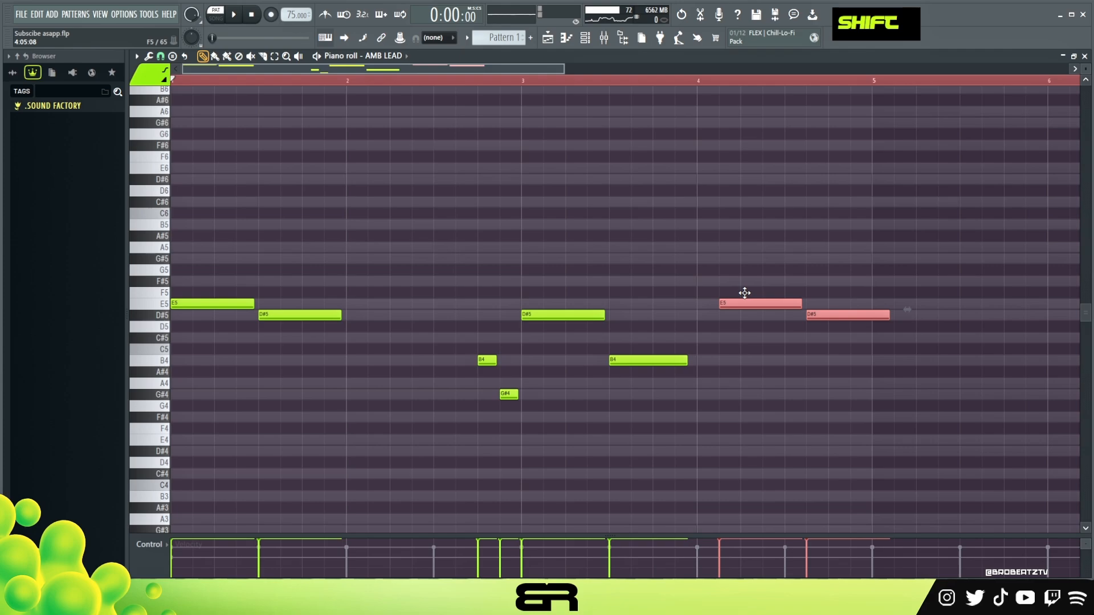
drag(821, 303, 794, 308)
right_click(811, 330)
Step: Copy the short bar 4 notes to G#5 before them and B4 after them, and play the four-note run
ctrl+click(796, 305)
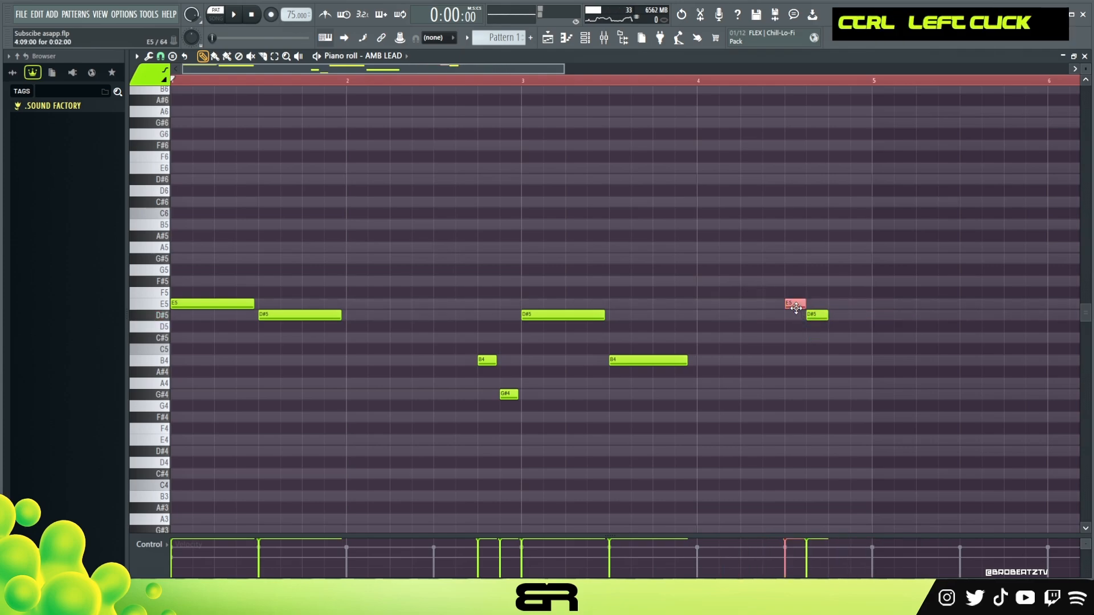
ctrl+click(817, 315)
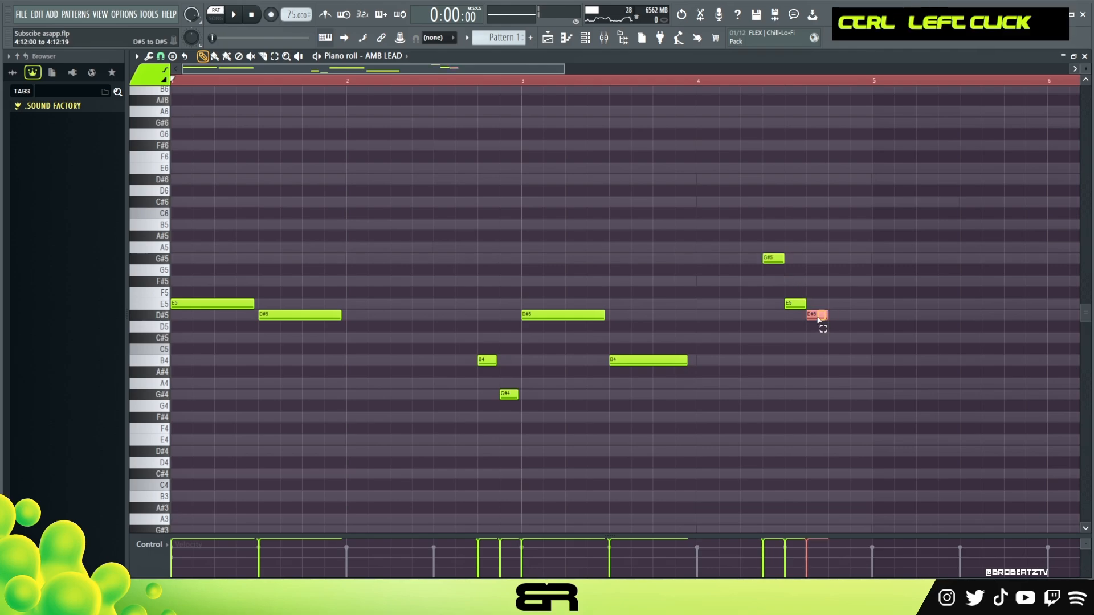
drag(817, 314, 838, 361)
key(space)
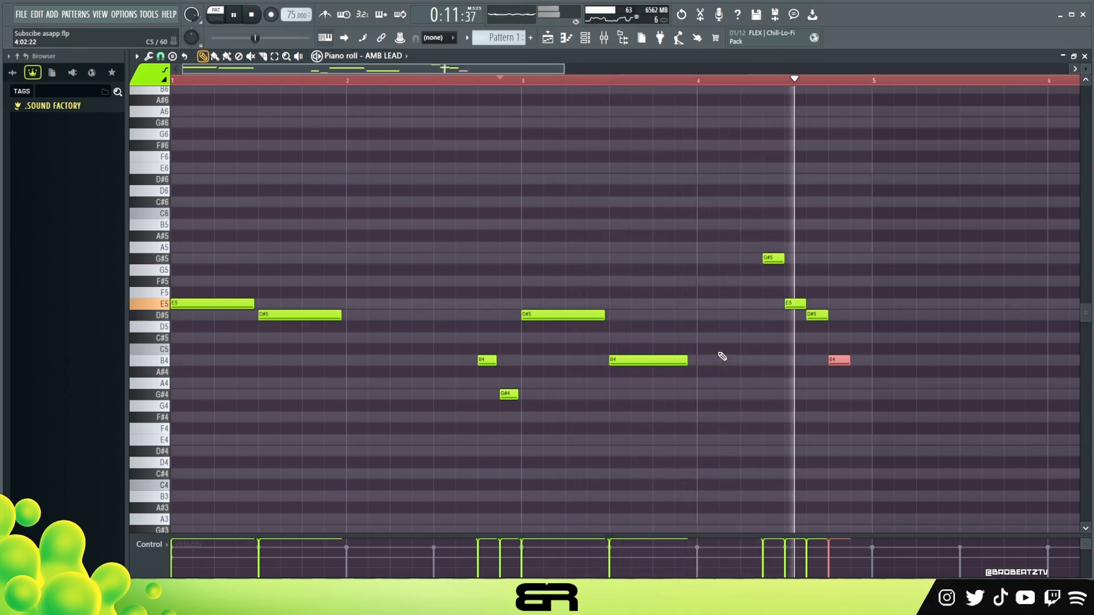
key(space)
Step: Duplicate the whole four-bar lead melody into bars 5 to 8
key(ctrl+a)
shift+drag(206, 302, 909, 285)
right_click(799, 225)
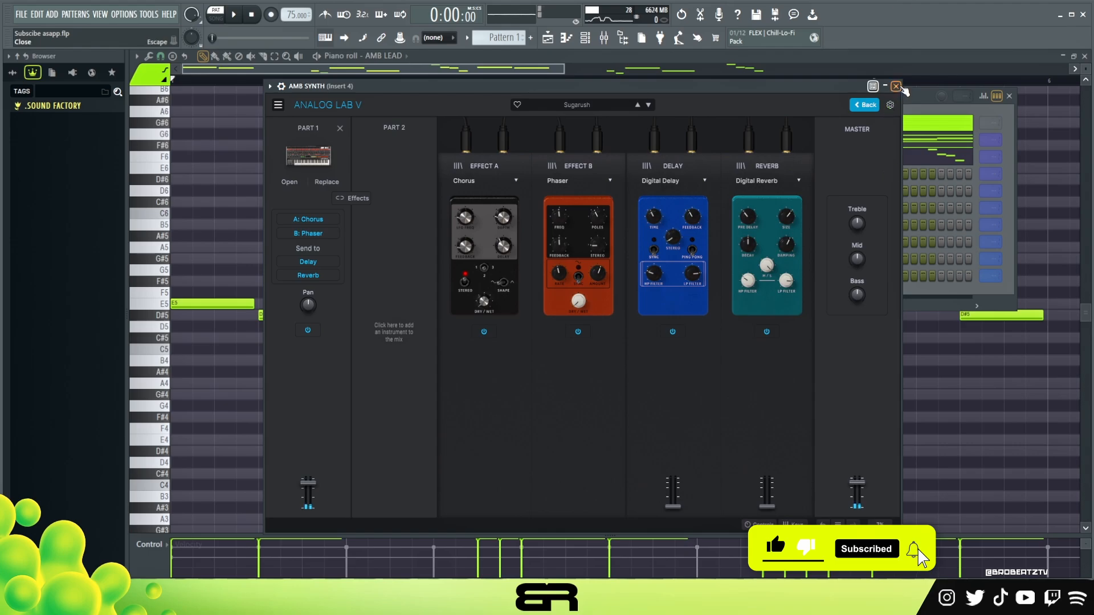
Step: Close the AMB SYNTH instrument window and open the AMB SYNTH channel's piano roll
click(896, 86)
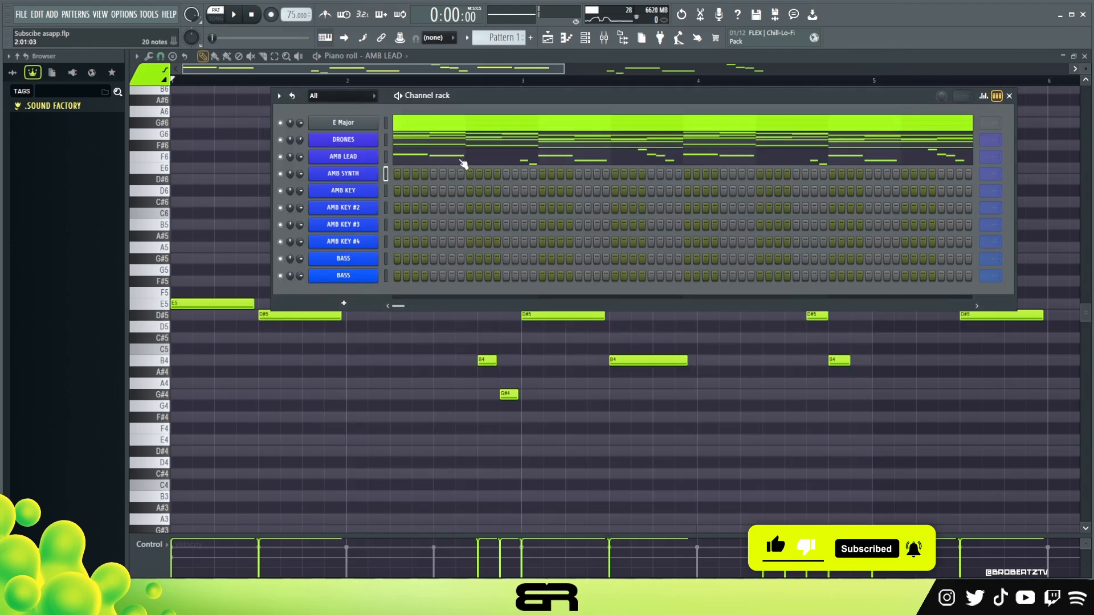
right_click(370, 174)
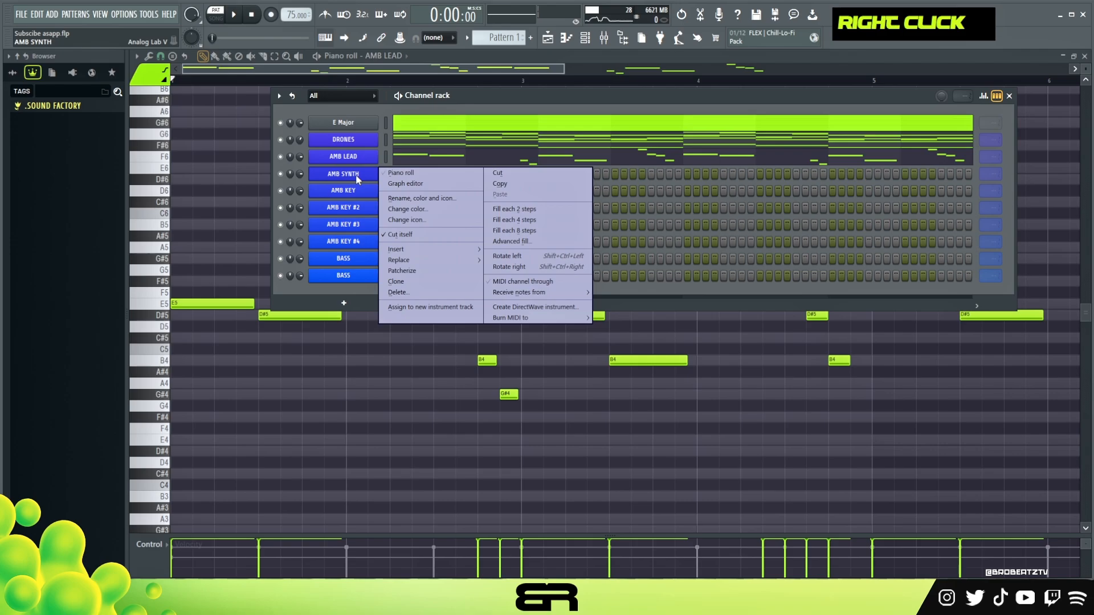
click(409, 173)
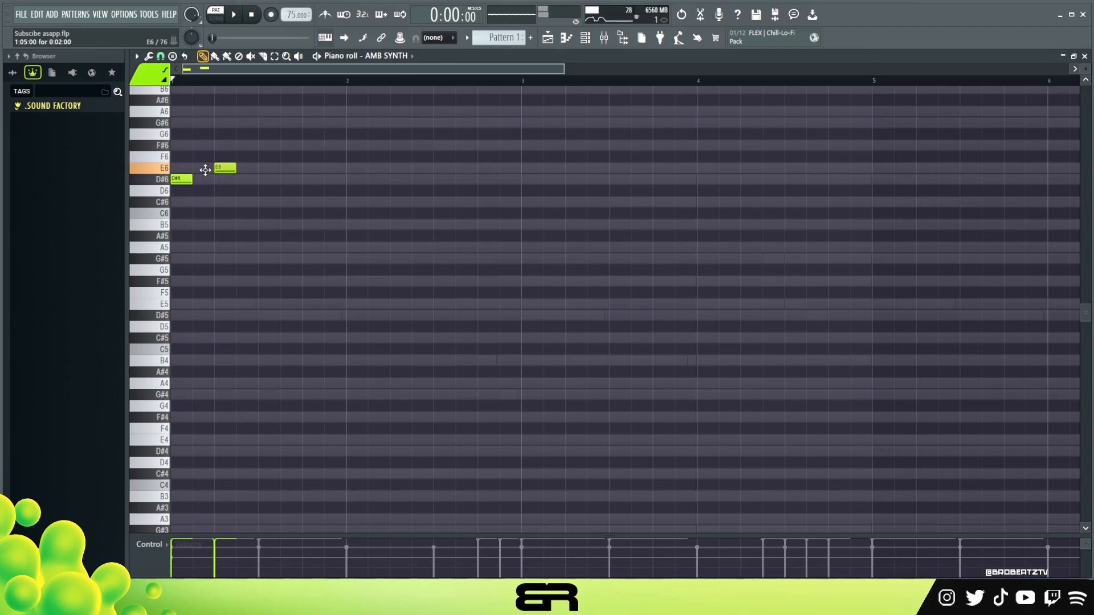
Step: Start the AMB SYNTH part in bar 1 with an E6 note overlapped by a longer D#6 note, and play it
right_click(230, 180)
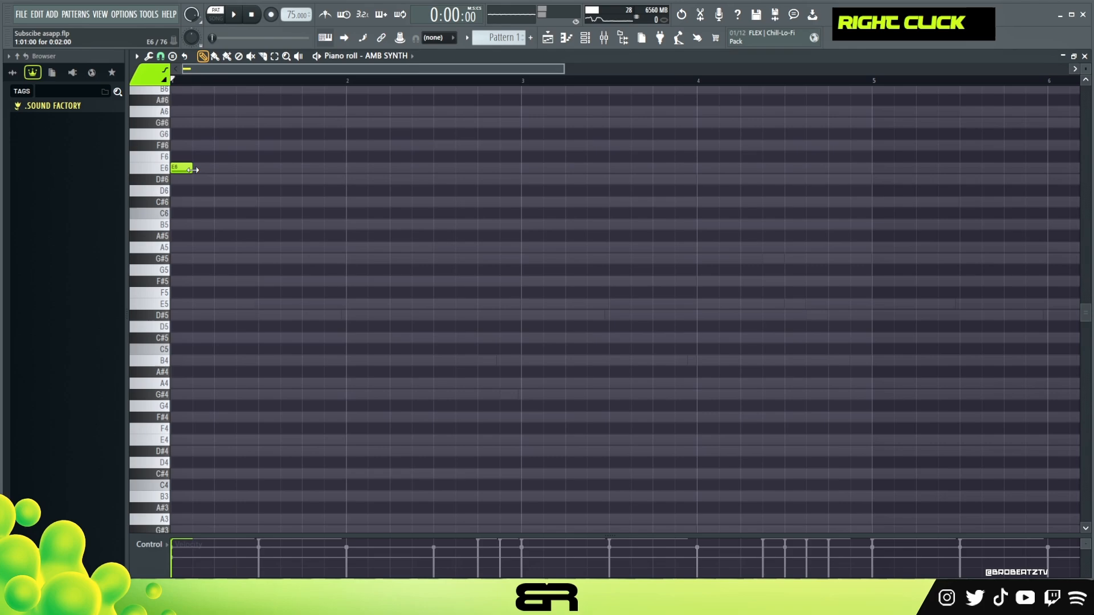
click(200, 178)
drag(194, 168, 198, 167)
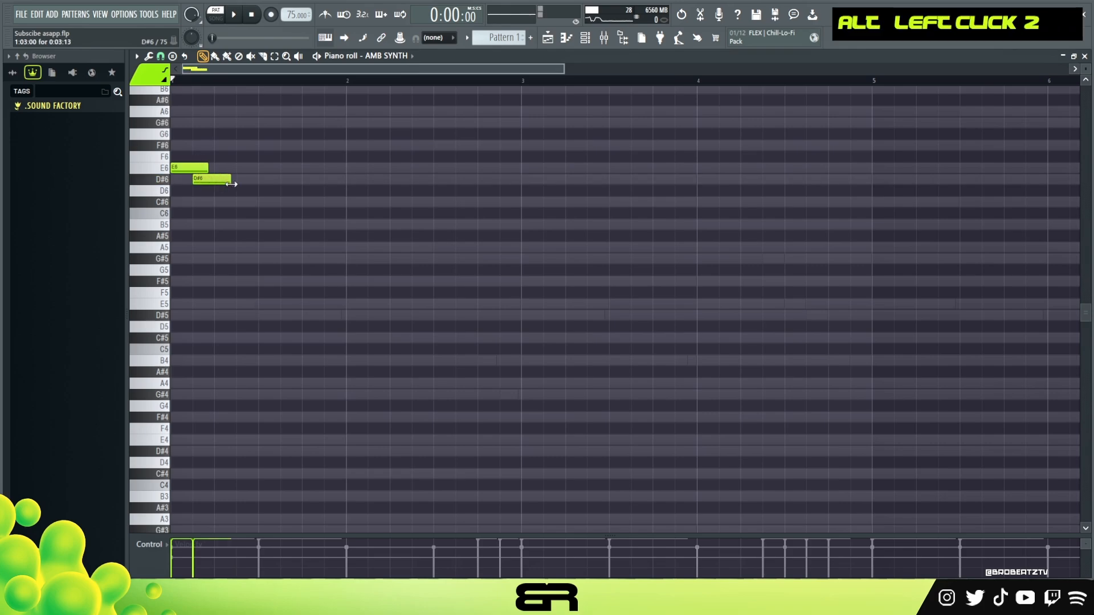
key(space)
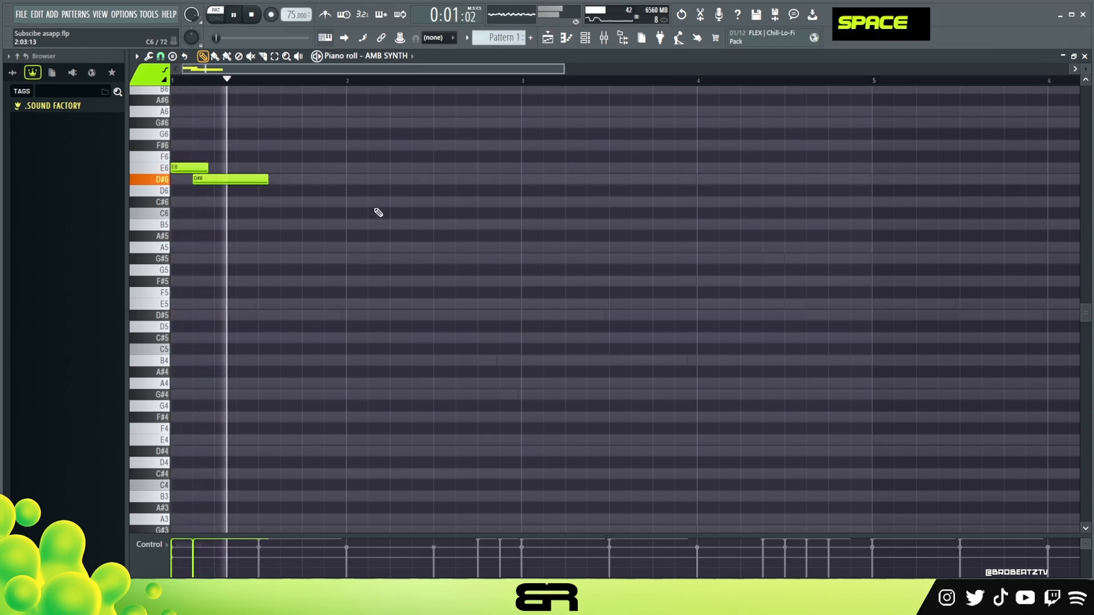
key(space)
Step: Shorten the D#6 note to end around the middle of bar 1, lower both synth notes' velocity slightly and play them
key(space)
drag(268, 180, 202, 157)
key(space)
key(space)
scroll(281, 198, up, 2)
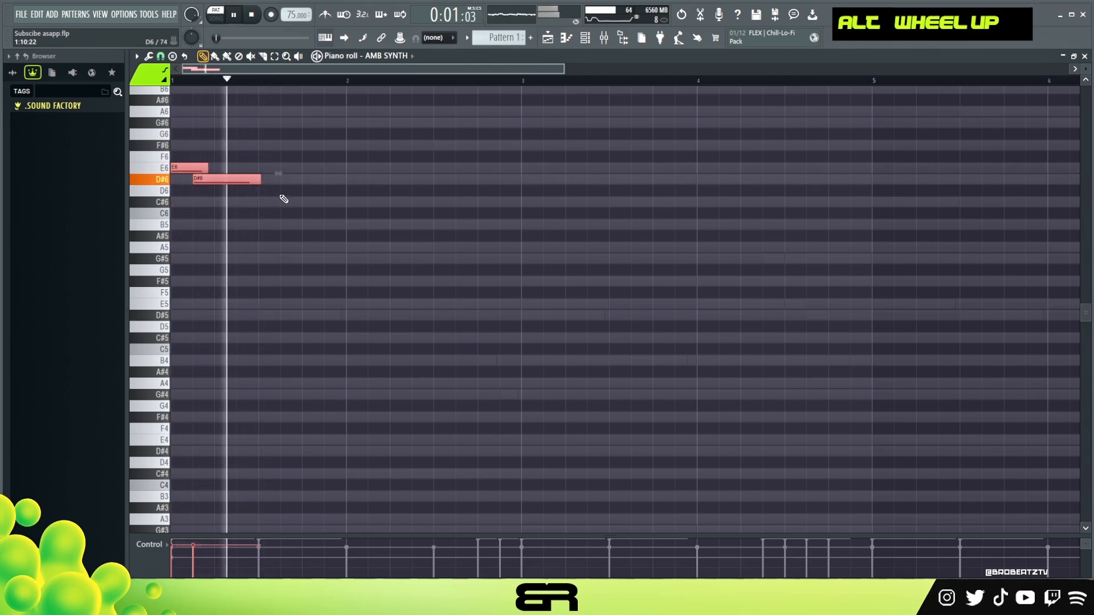
right_click(341, 222)
Step: Copy the E6 and D#6 pair to the last beat of bar 2, one octave lower at E5 and D#5
drag(307, 237, 542, 175)
key(shift+space)
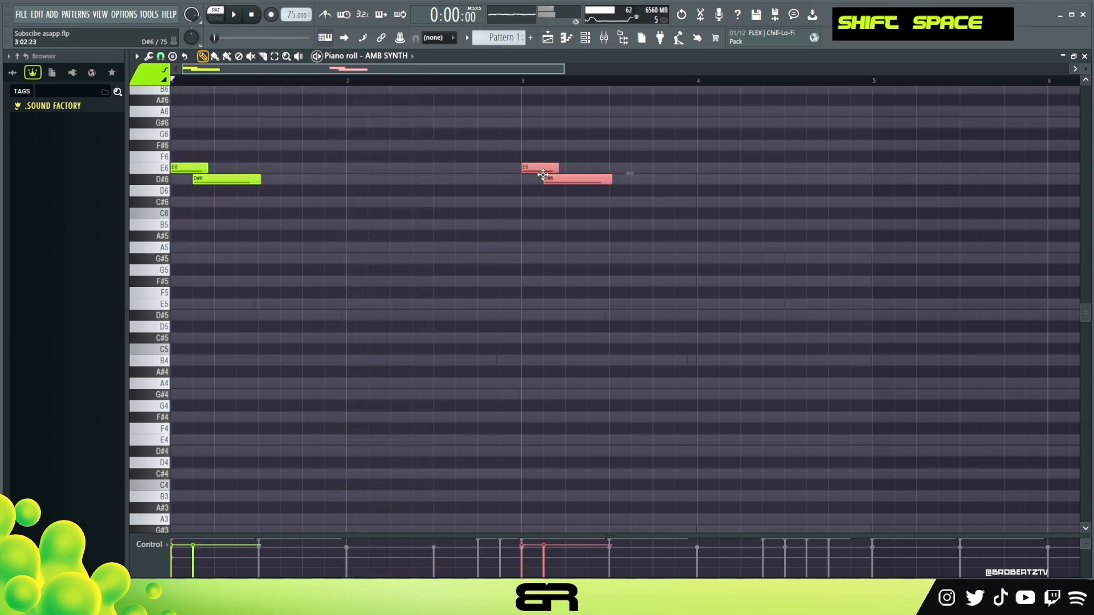
key(ctrl+Down)
right_click(574, 313)
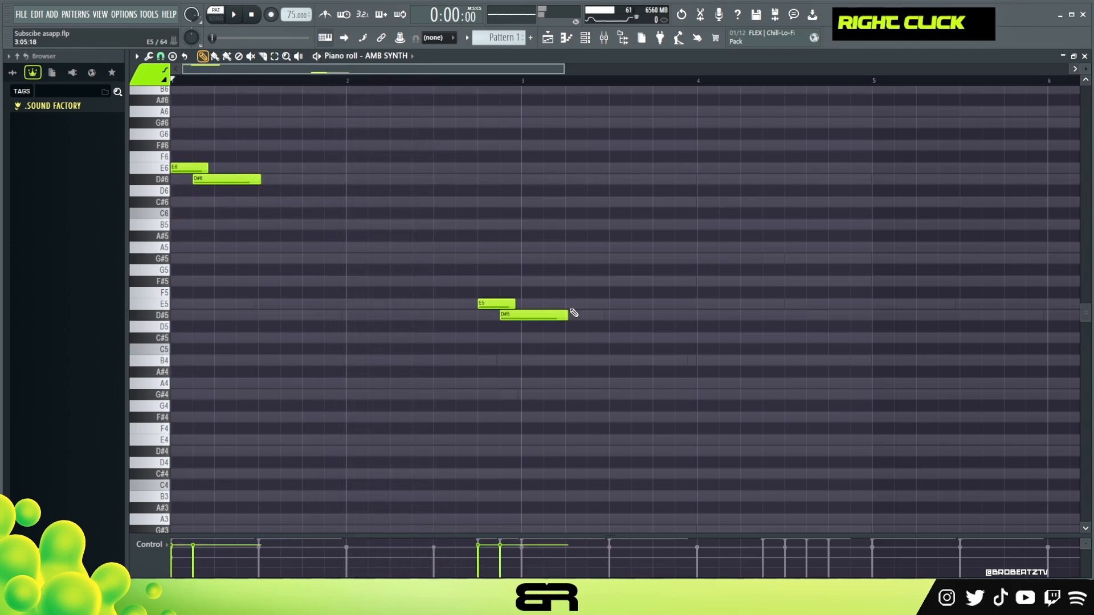
Step: Move the copied D#5 to the start of bar 3, extend E5 to slightly overlap it, trim D#5 and play the pattern
key(space)
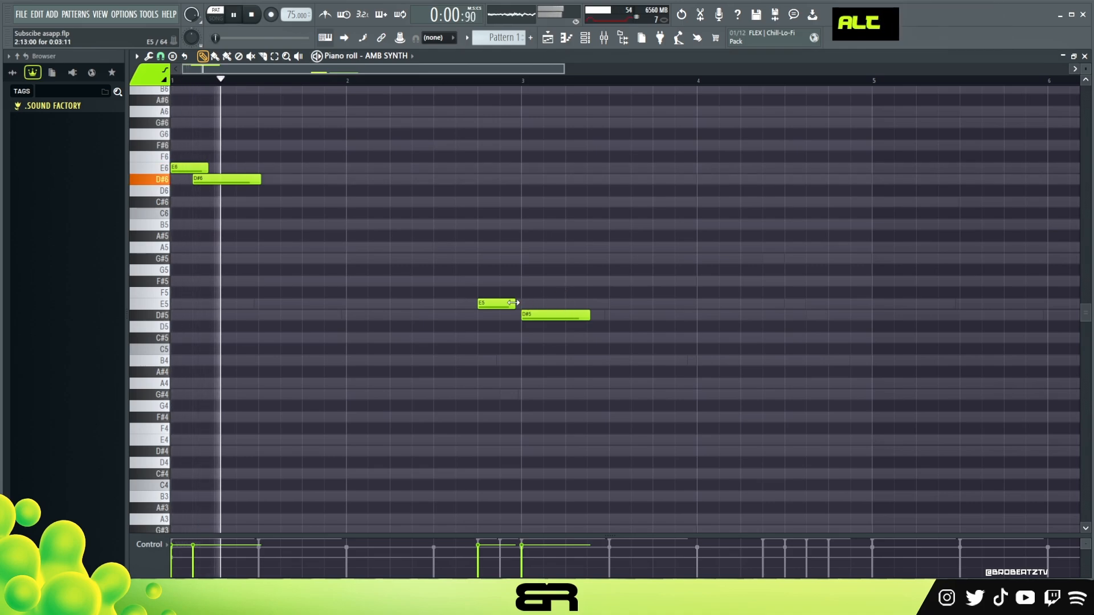
drag(515, 303, 581, 315)
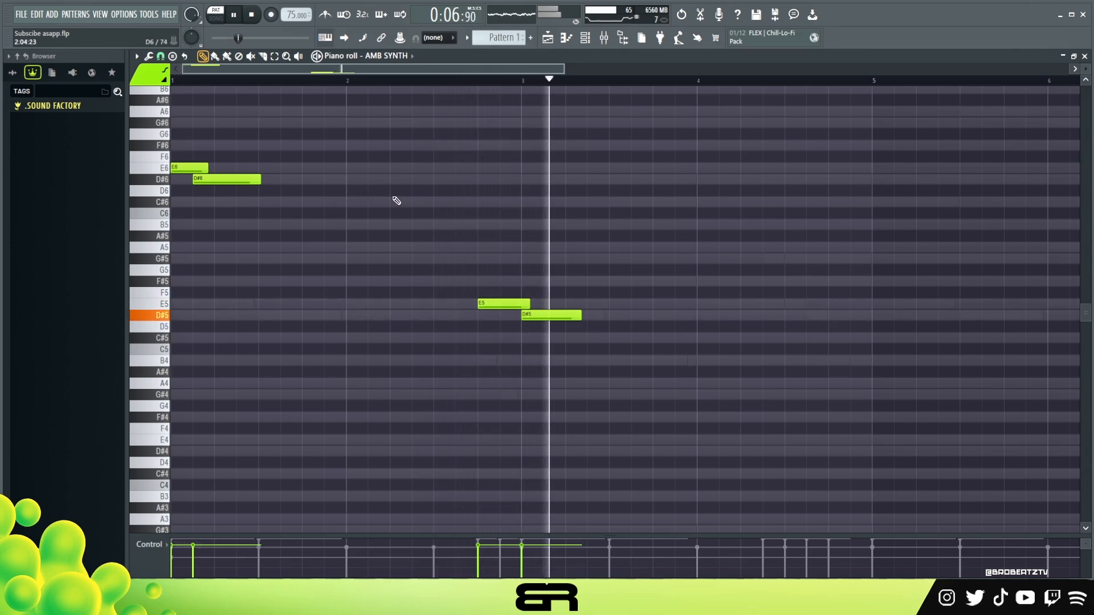
ctrl+drag(592, 323, 486, 283)
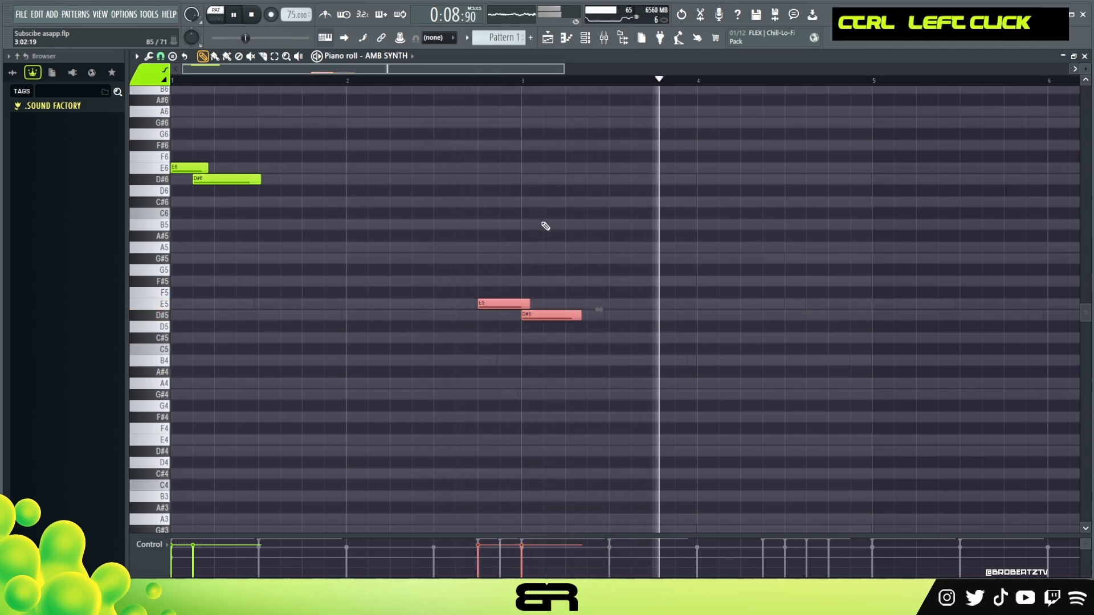
key(space)
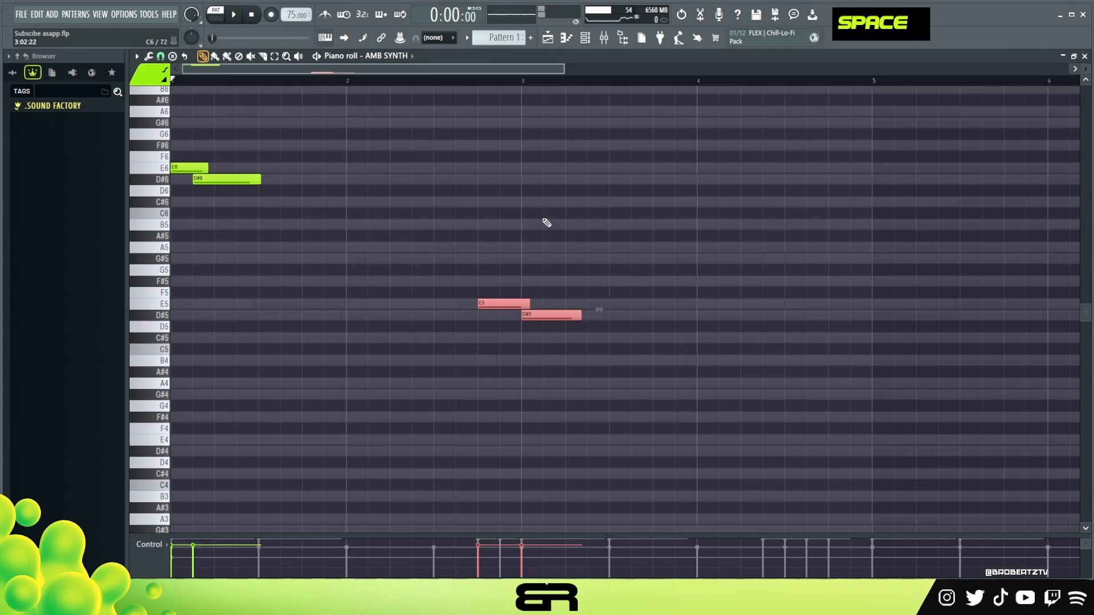
right_click(560, 220)
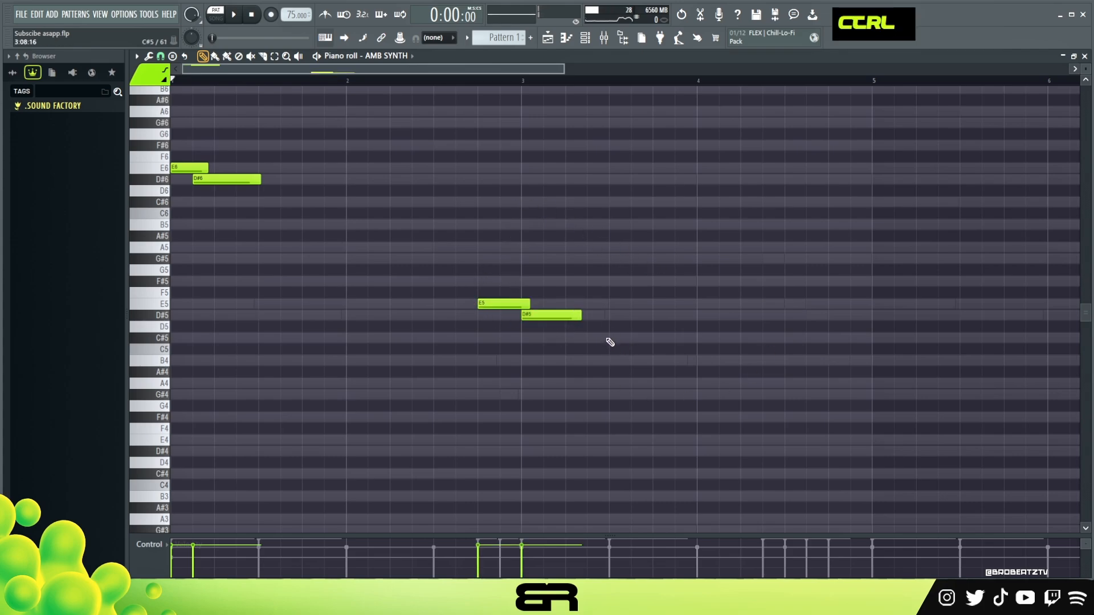
Step: Review the AMB LEAD melody's notes and return to the AMB SYNTH piano roll
ctrl+drag(610, 341, 255, 186)
right_click(595, 223)
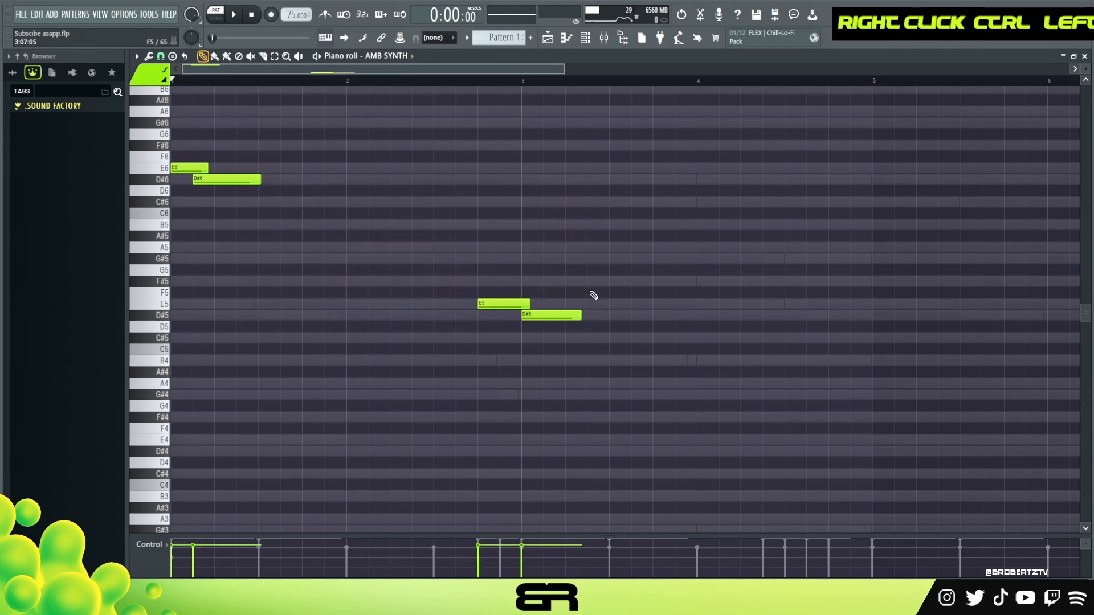
click(586, 36)
click(499, 162)
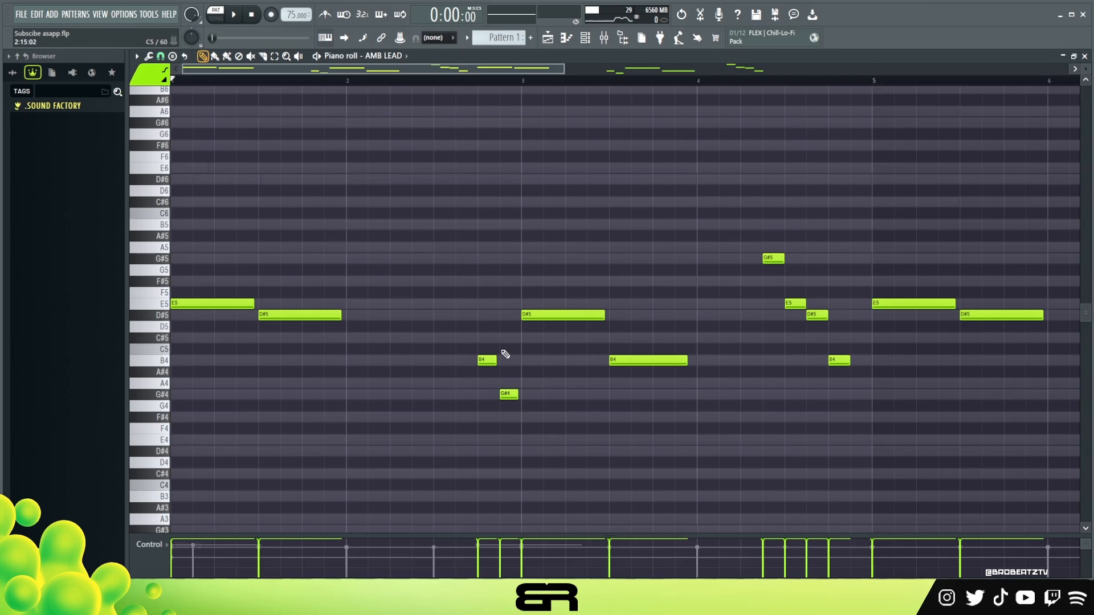
click(597, 37)
click(481, 189)
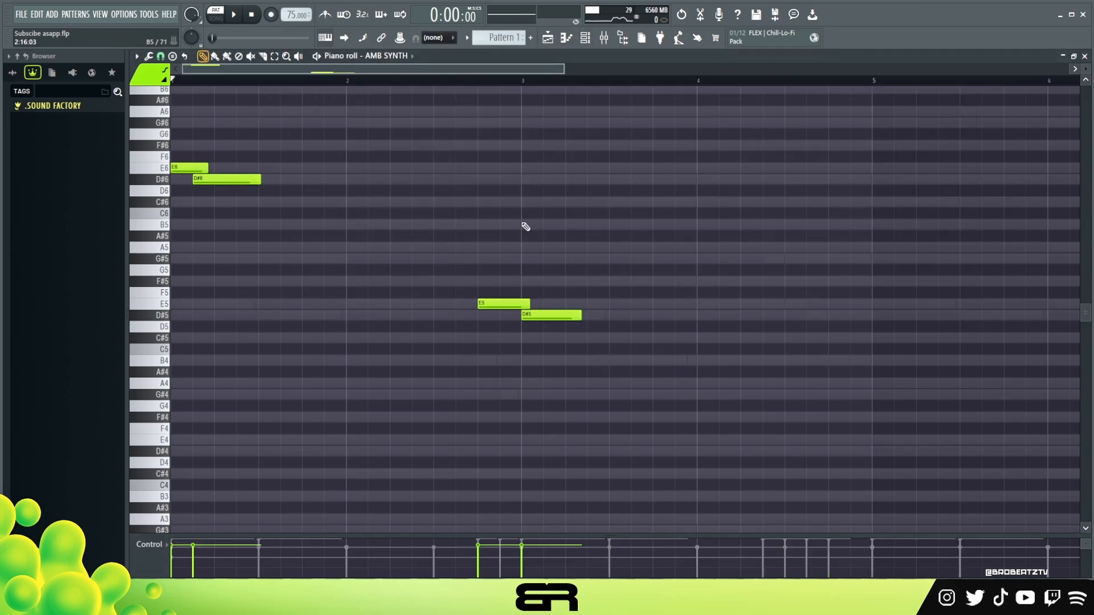
Step: Add a B5 synth note on the last beat of bar 3 and play the pattern
drag(693, 223, 670, 223)
key(space)
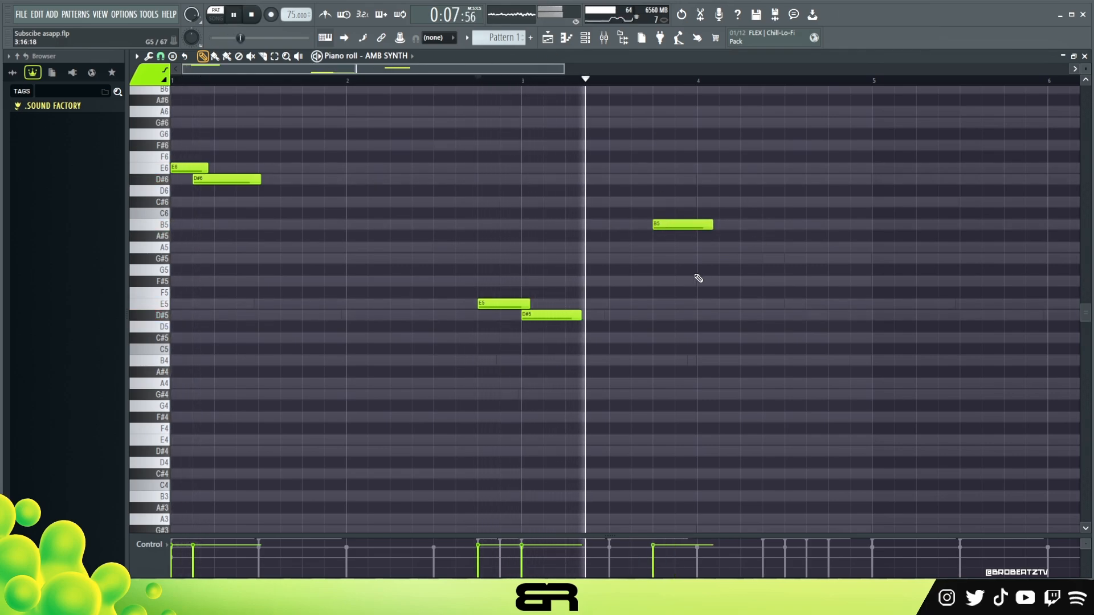
key(space)
Step: Copy the B5 note into bar 4 as a descending G#5, E5, D#5, B4 run, shorten the copies and play the pattern
ctrl+drag(695, 213, 872, 363)
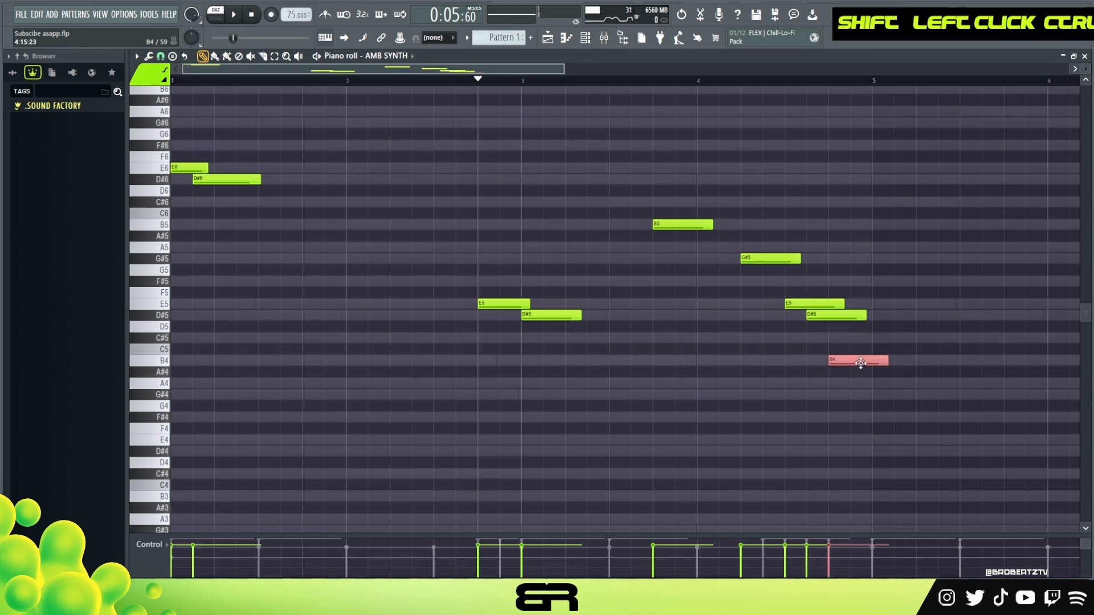
right_click(826, 295)
alt+drag(887, 360, 871, 361)
ctrl+drag(833, 289, 849, 316)
right_click(830, 269)
alt+drag(799, 259, 795, 260)
right_click(733, 232)
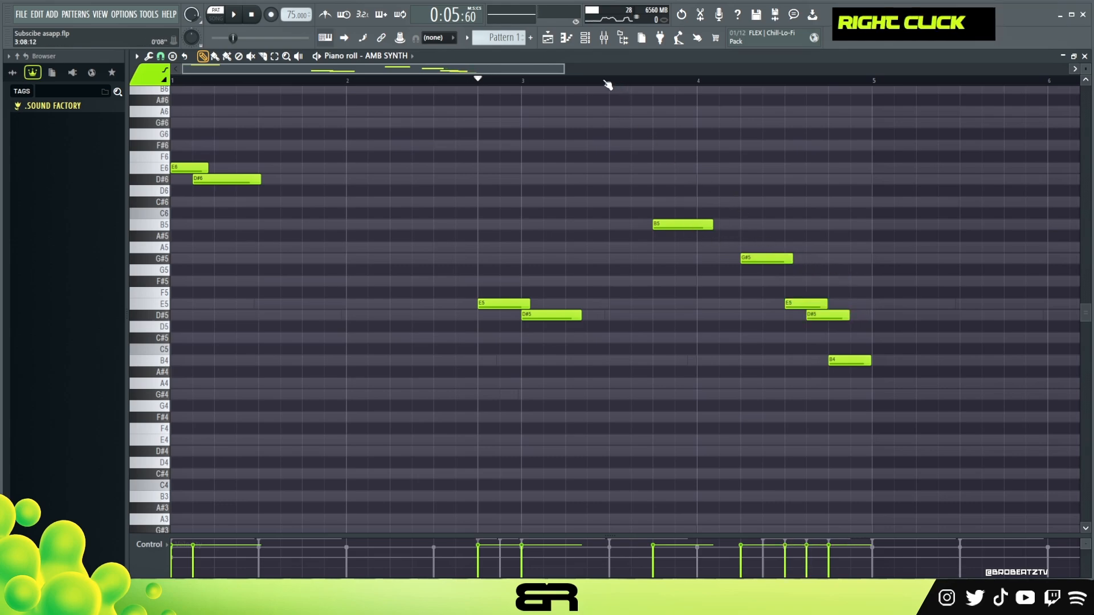
key(space)
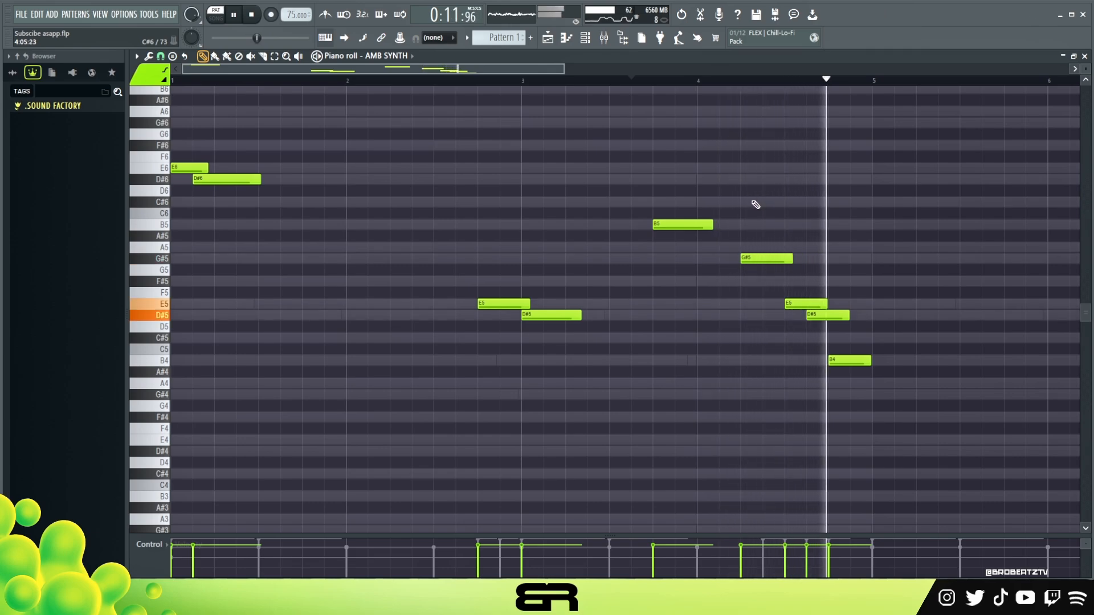
Step: Play the pattern, then duplicate the four-bar AMB SYNTH melody into bars 5 to 8
key(ctrl)
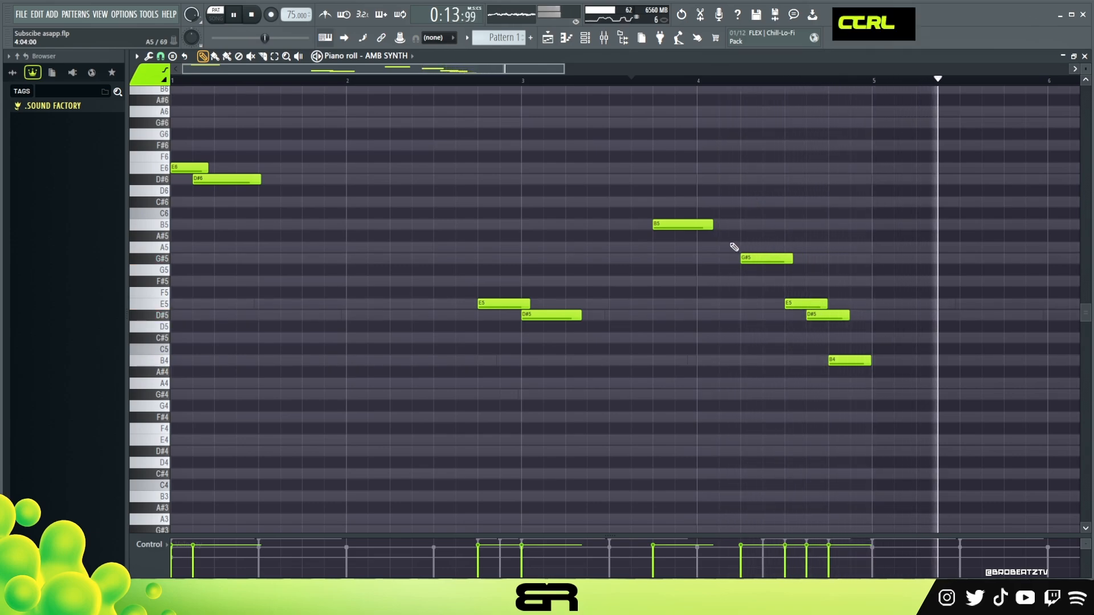
key(space)
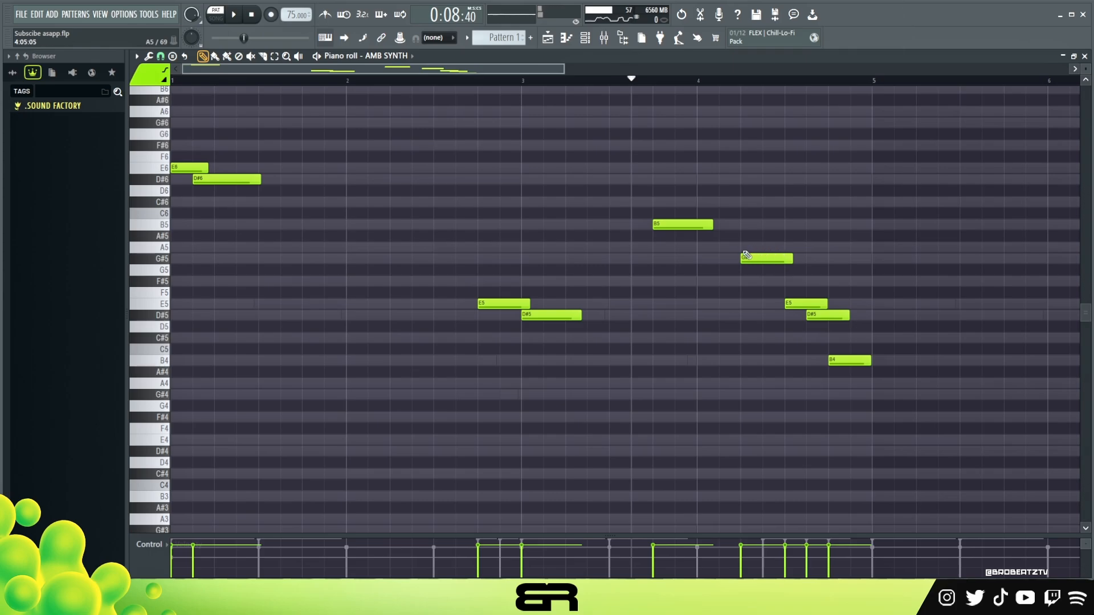
key(ctrl+a)
shift+drag(197, 177, 864, 177)
right_click(865, 176)
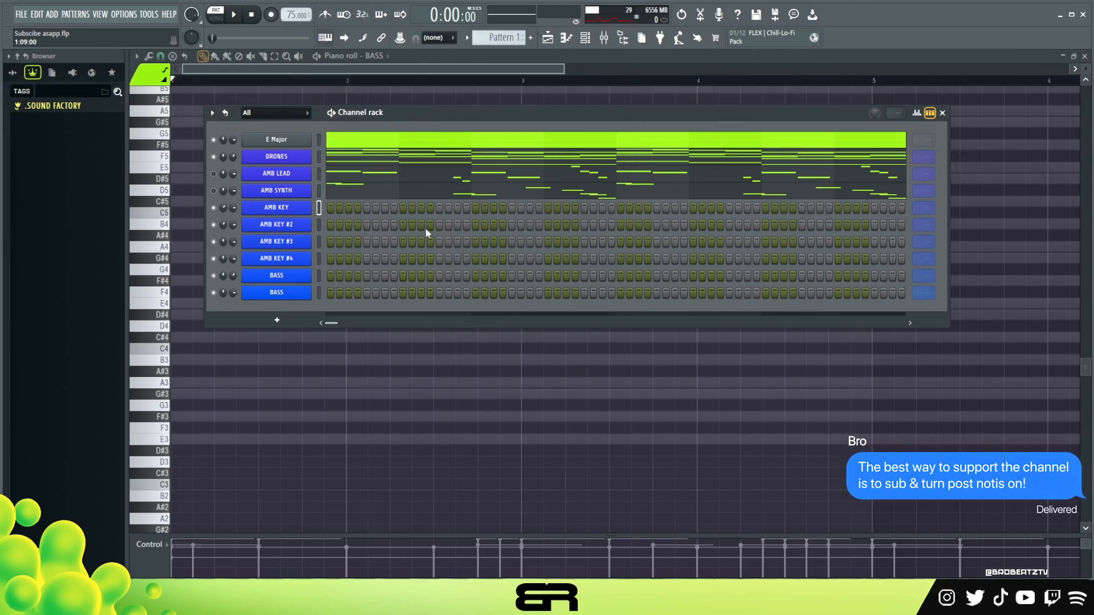
Step: Examine and audition the Analog Lab V presets loaded on AMB KEY, AMB KEY #2, AMB KEY #3 and AMB KEY #4
click(307, 210)
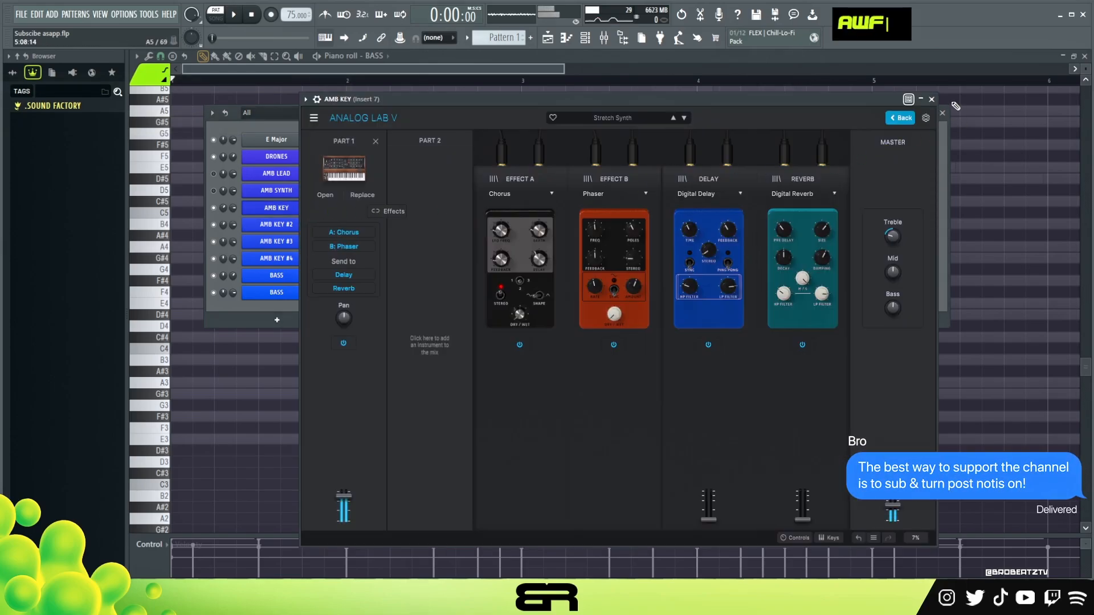
click(933, 100)
click(291, 226)
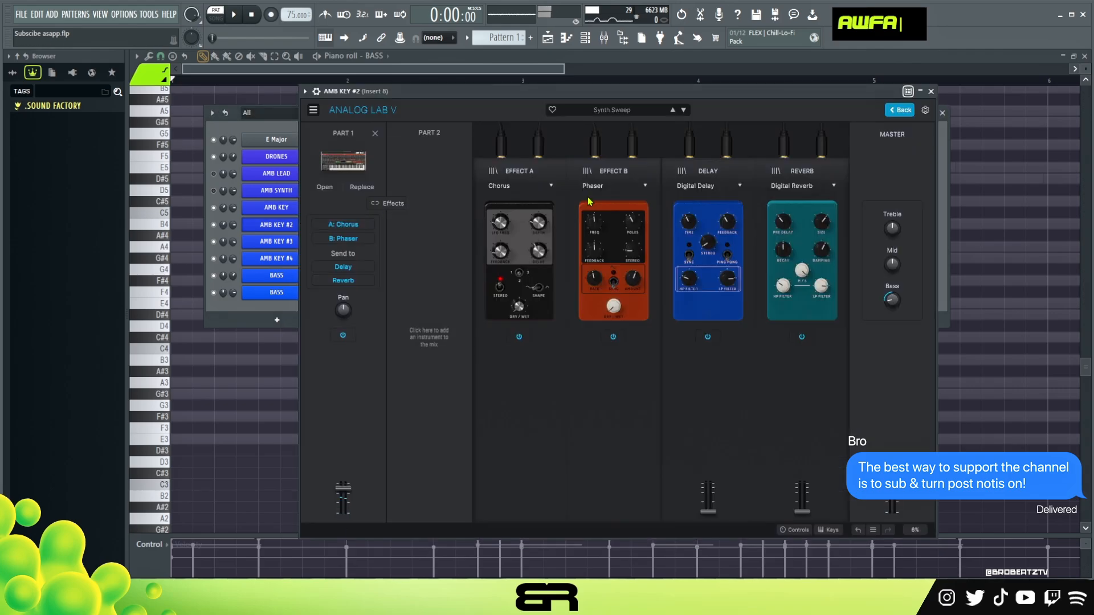
click(931, 92)
click(261, 242)
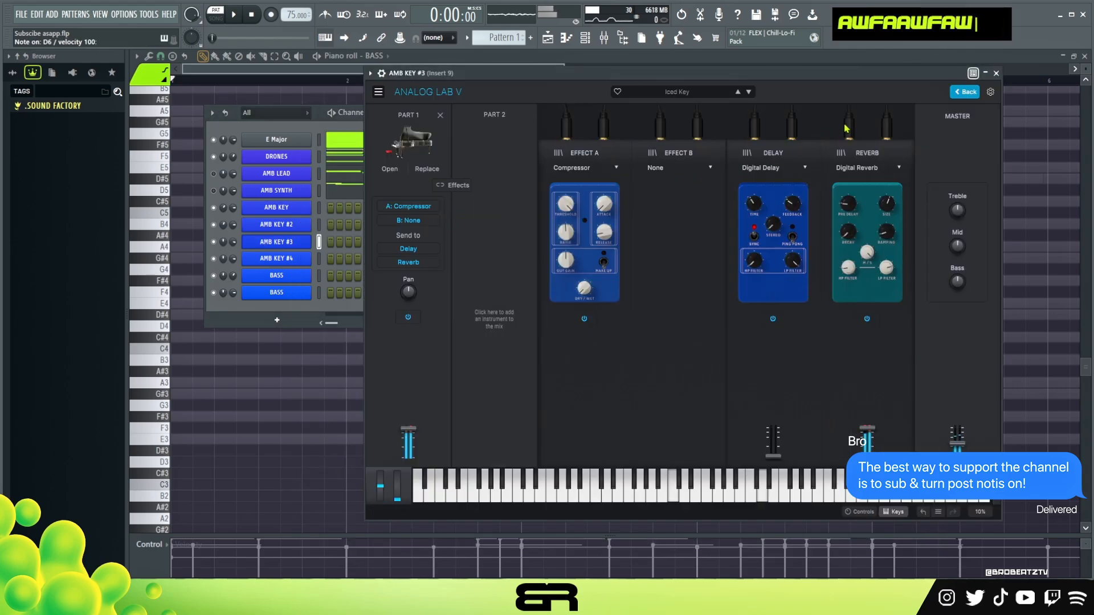
click(995, 74)
click(300, 259)
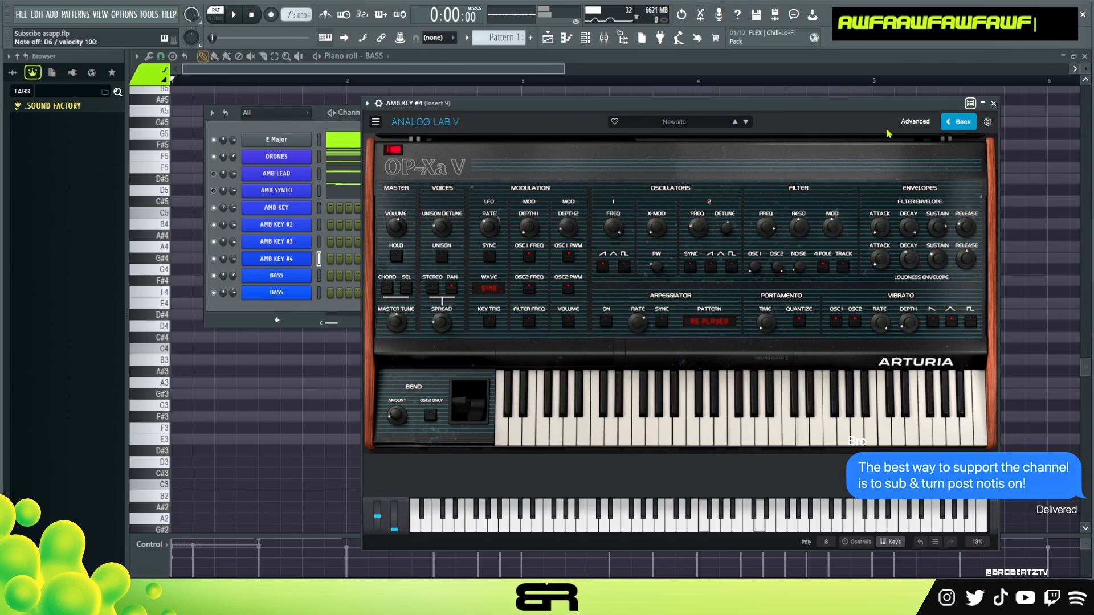
click(994, 103)
Step: Open the AMB KEY channel's empty piano roll with the first four bars in view
right_click(312, 206)
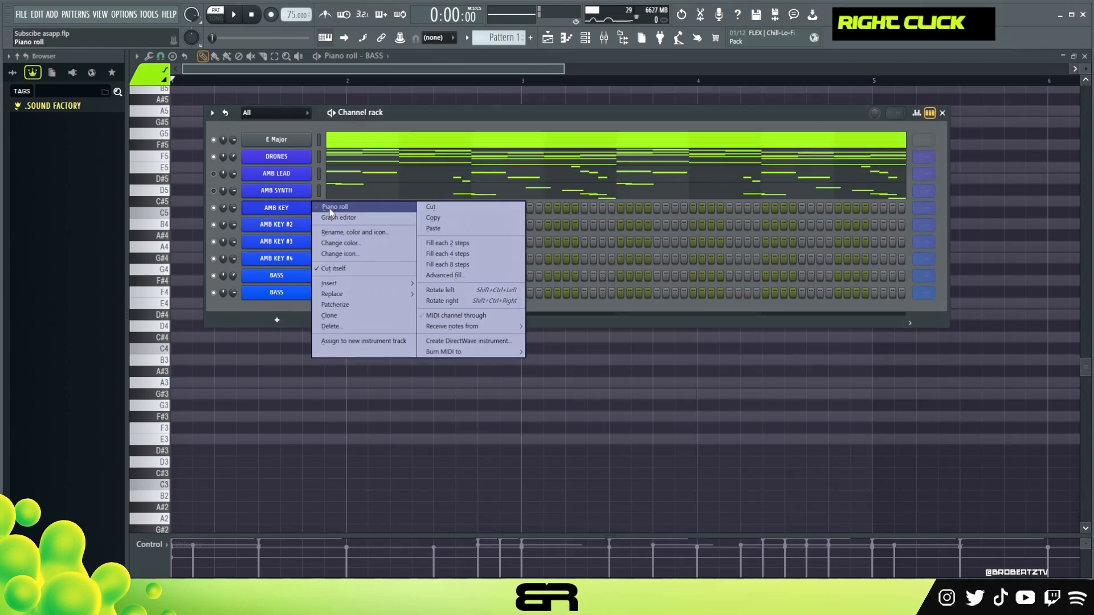
click(332, 207)
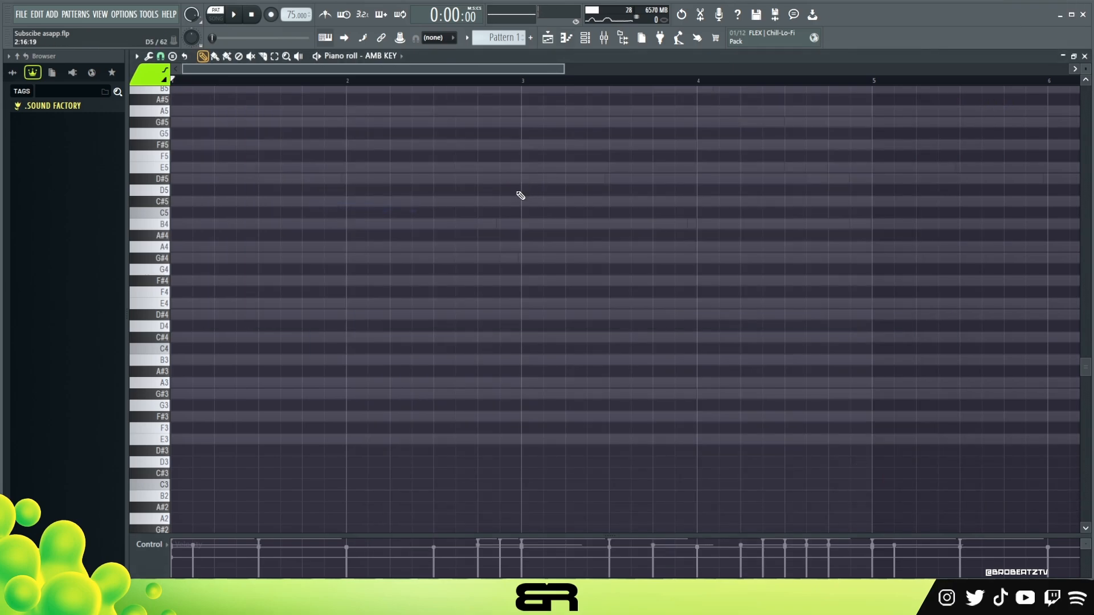
scroll(361, 249, up, 3)
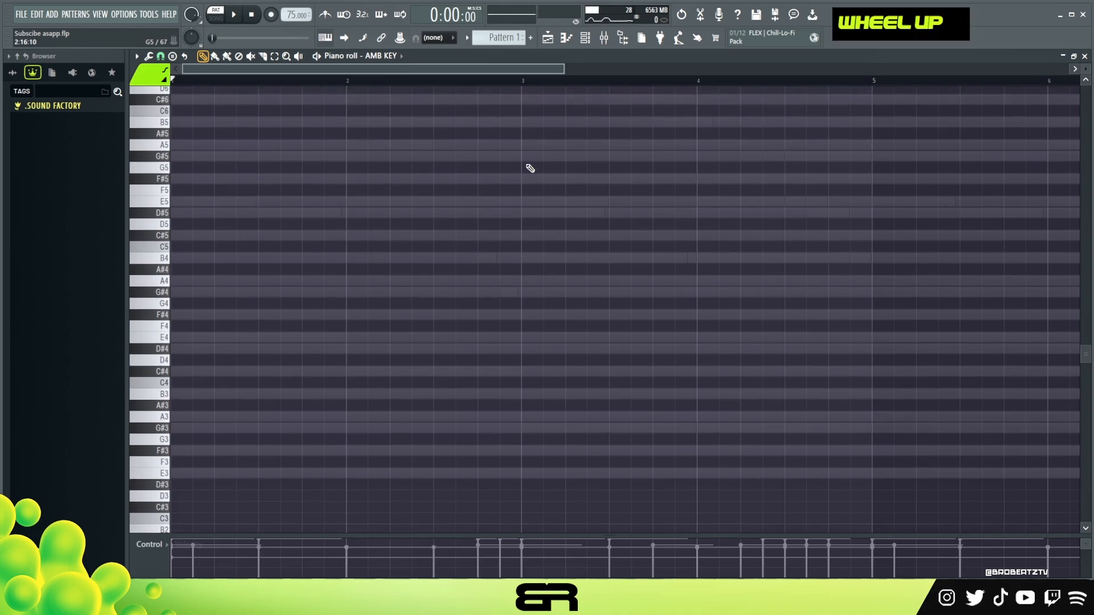
drag(564, 68, 515, 80)
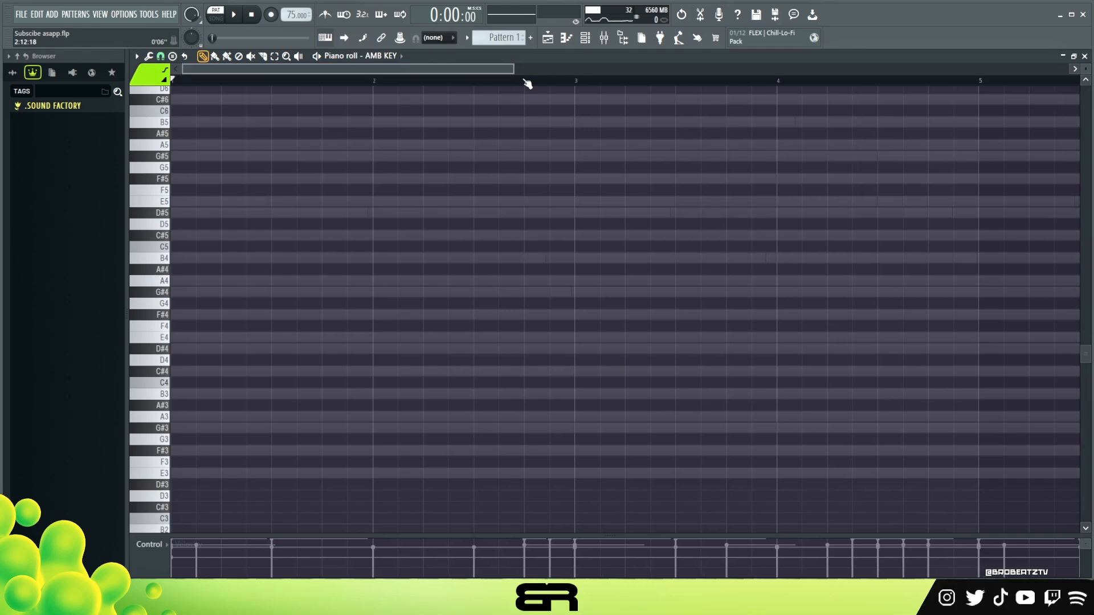
Step: Compare the AMB KEY channel sounds in the channel rack
click(584, 39)
ctrl+double_click(298, 212)
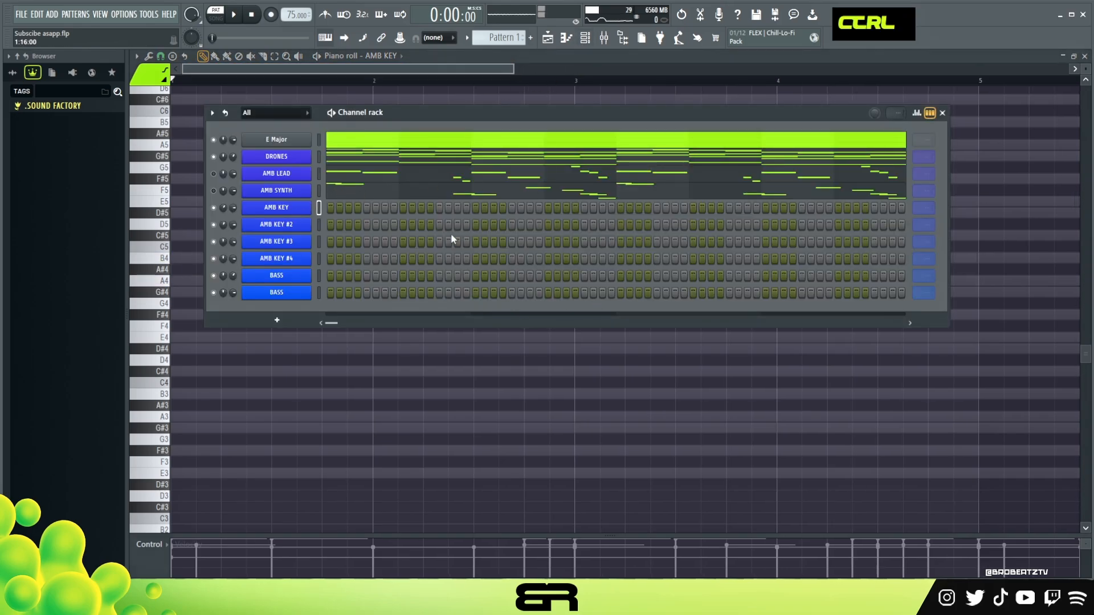
ctrl+click(293, 238)
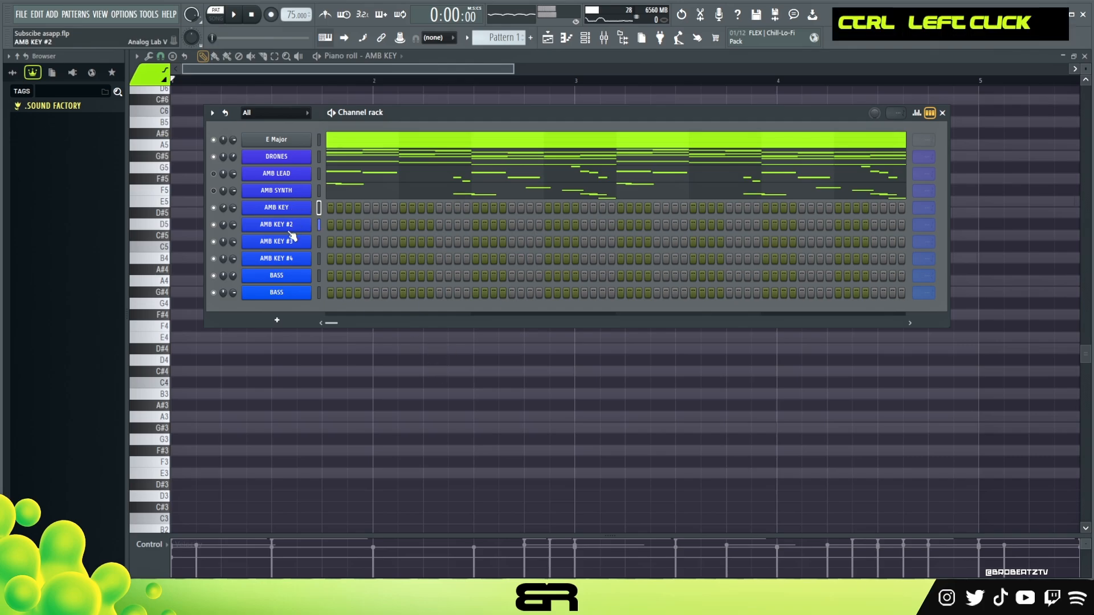
ctrl+click(290, 251)
ctrl+click(292, 246)
ctrl+click(295, 241)
Step: Enter two-step E4 and D#4 notes in AMB KEY's bar 1, add a D#5 at the bar's start and play it
ctrl+right_click(201, 292)
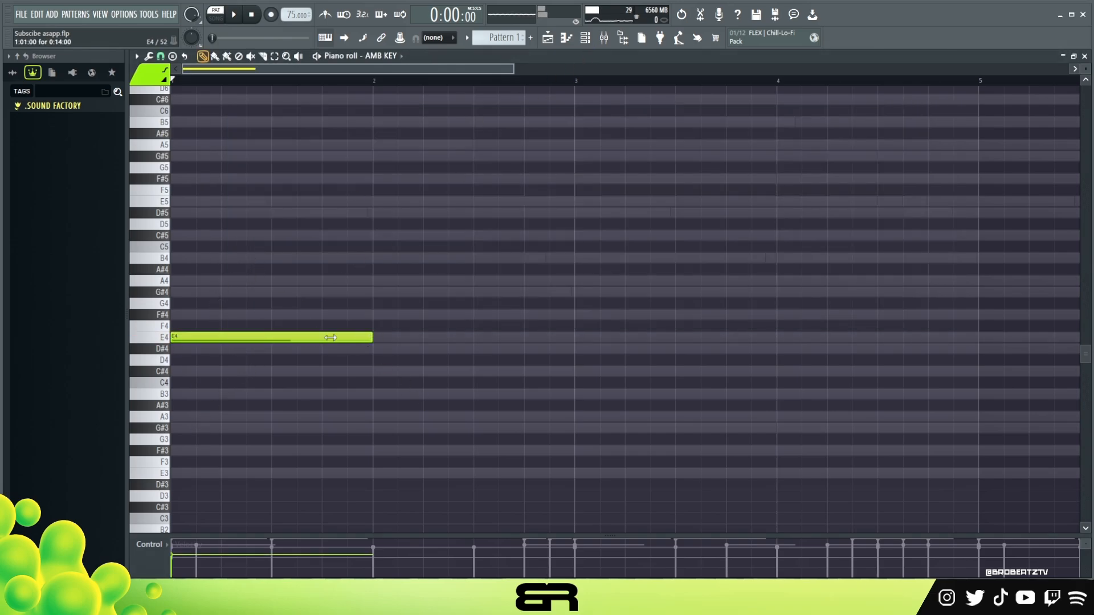
drag(184, 322, 215, 354)
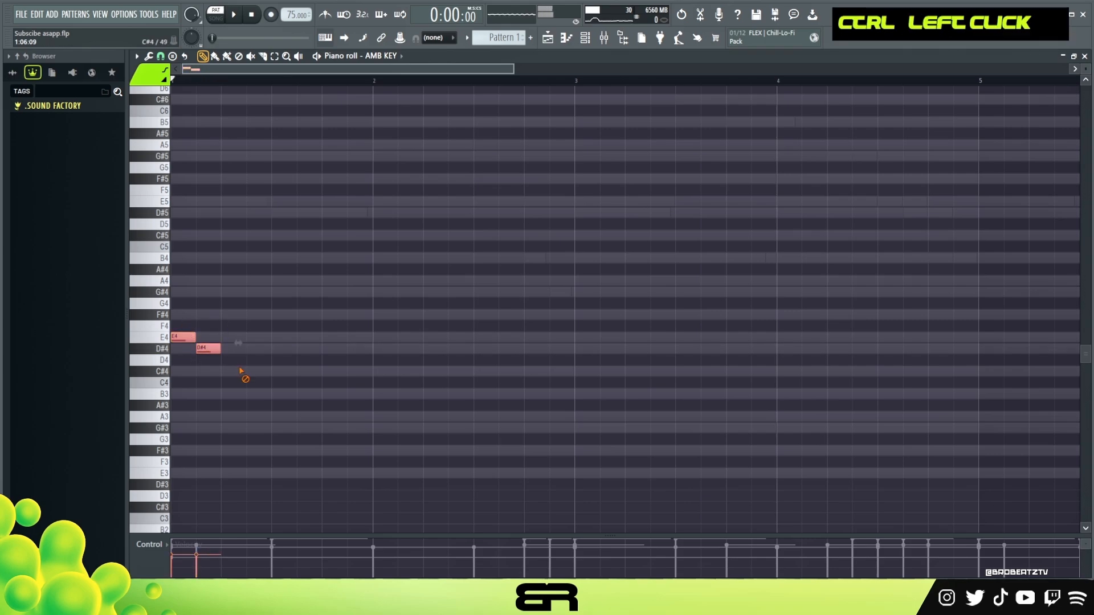
ctrl+click(204, 351)
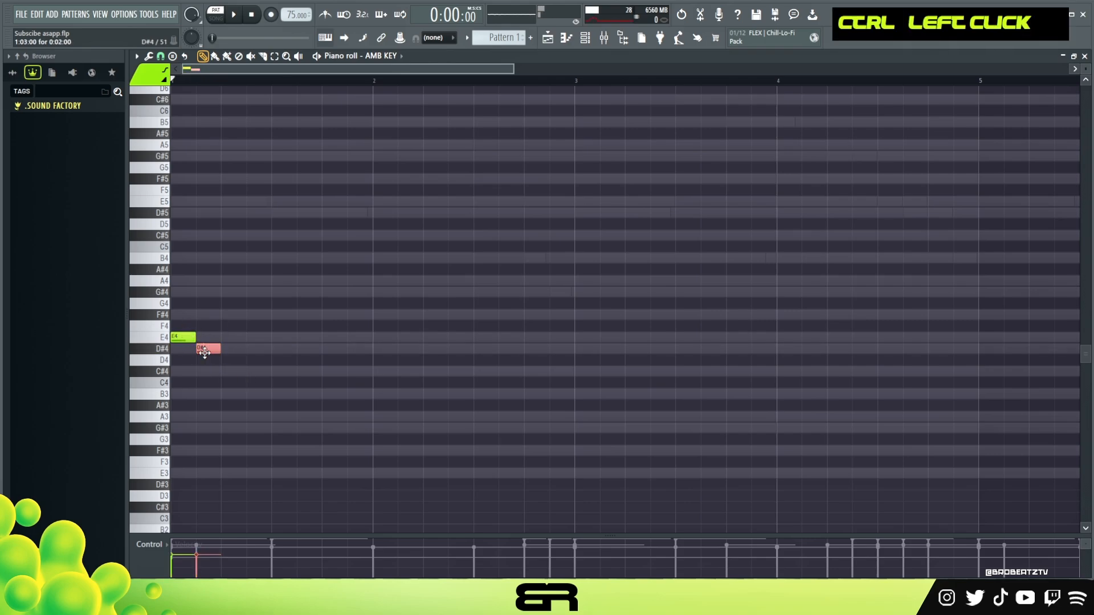
key(ctrl+Up)
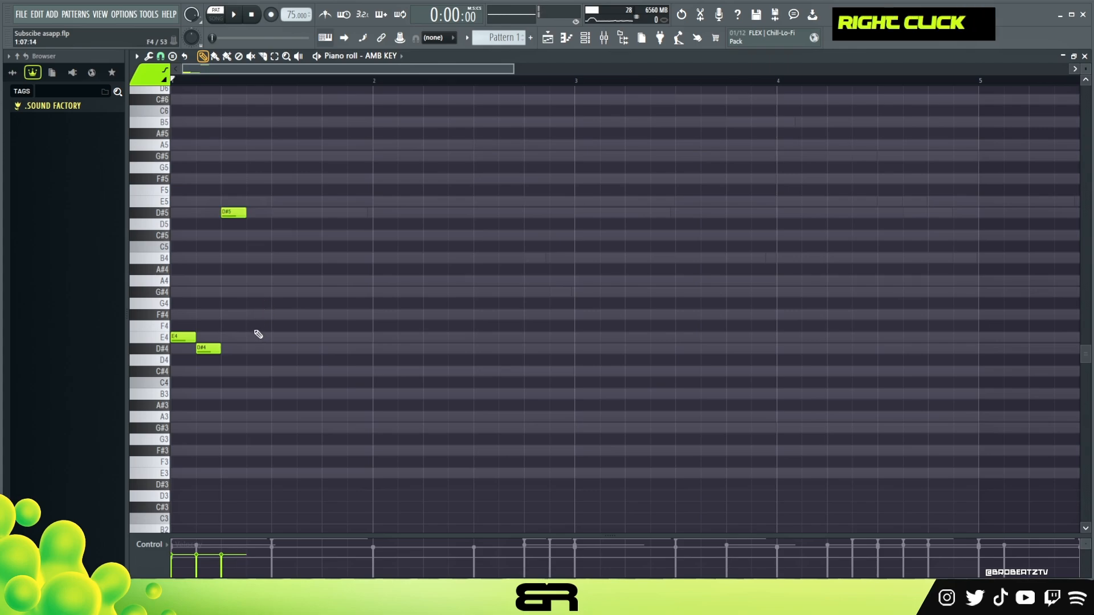
key(space)
key(space)
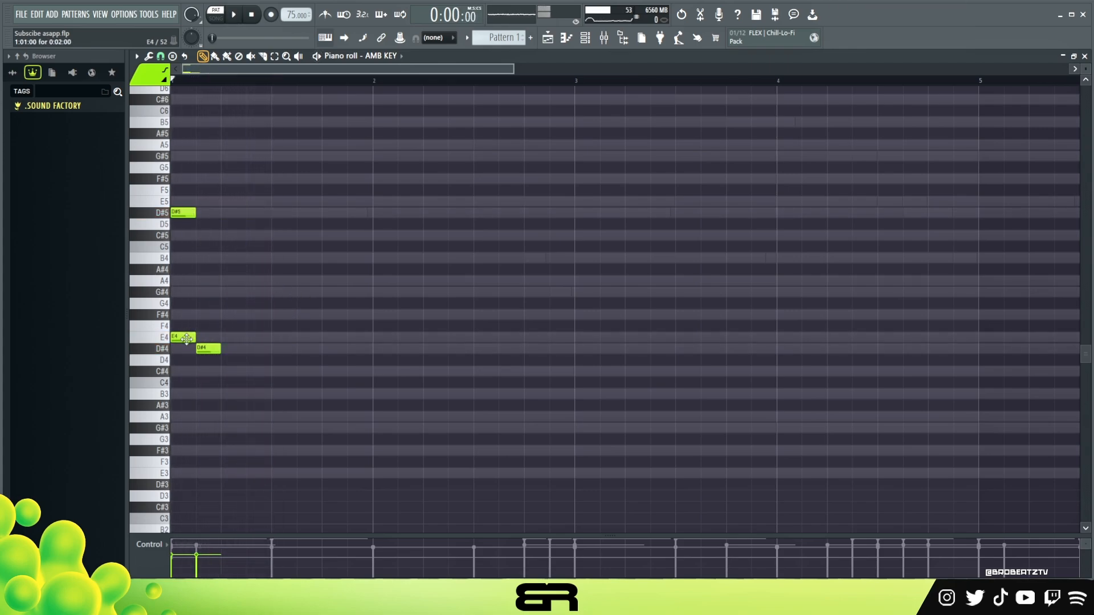
Step: Lengthen the D#5, shorten and shift the two lower notes after it with D#4 before E4, and play the phrase
drag(189, 338, 230, 351)
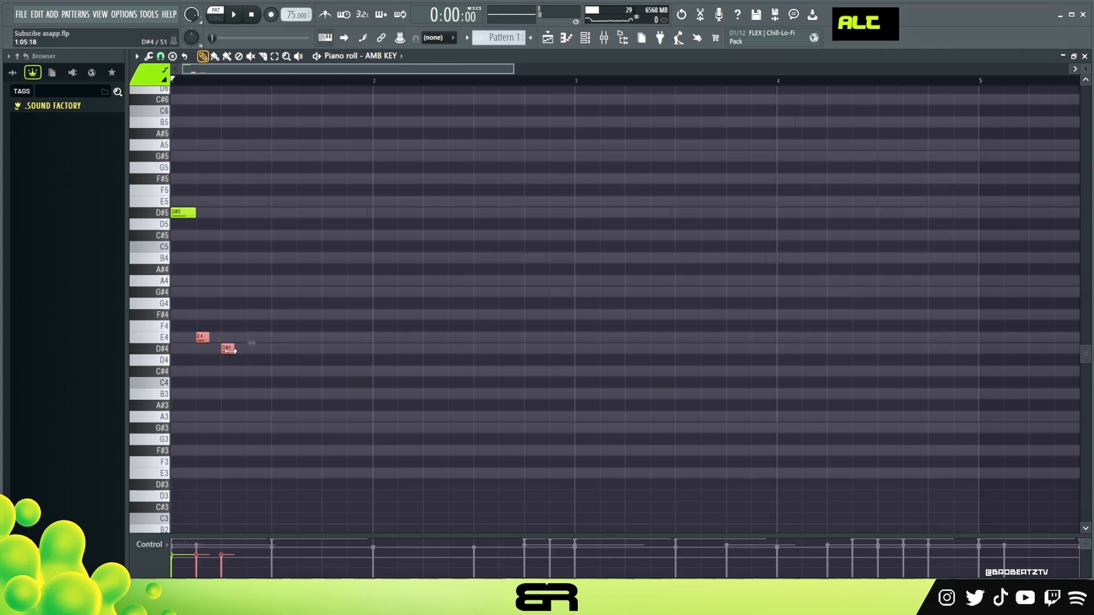
right_click(203, 223)
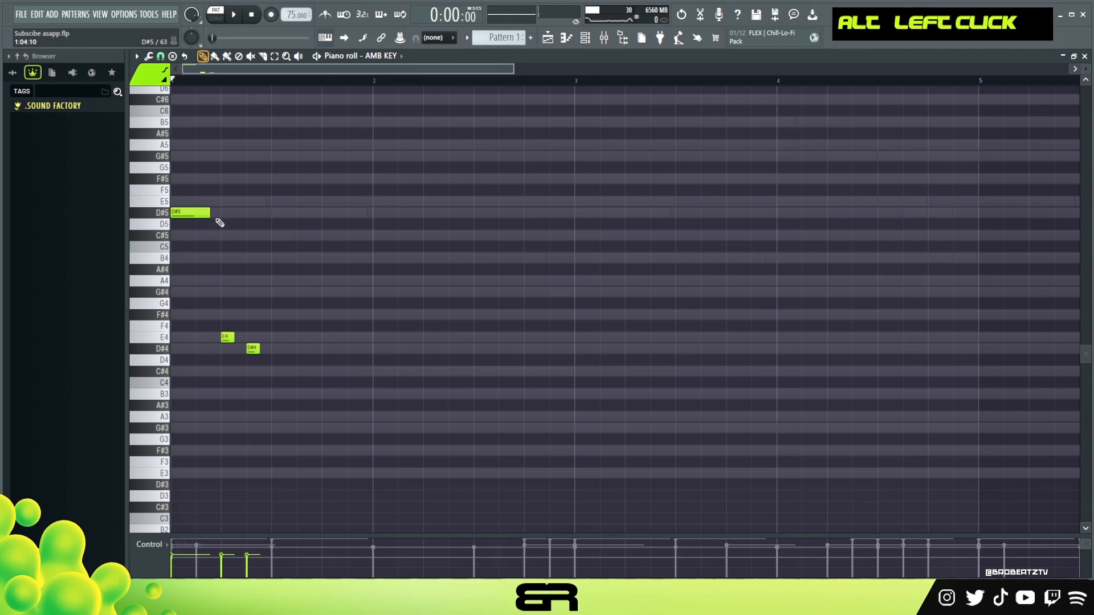
key(space)
key(space)
key(space)
drag(227, 337, 253, 337)
key(space)
key(space)
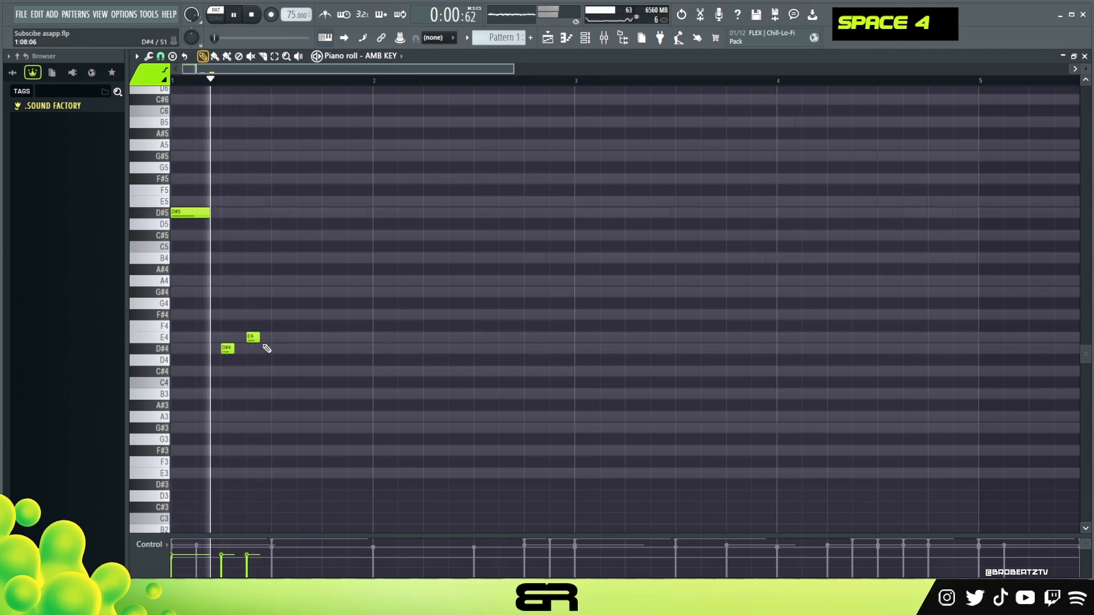
Step: Transpose the whole three-note AMB KEY phrase down an octave and play it
key(space)
key(ctrl+a)
key(space)
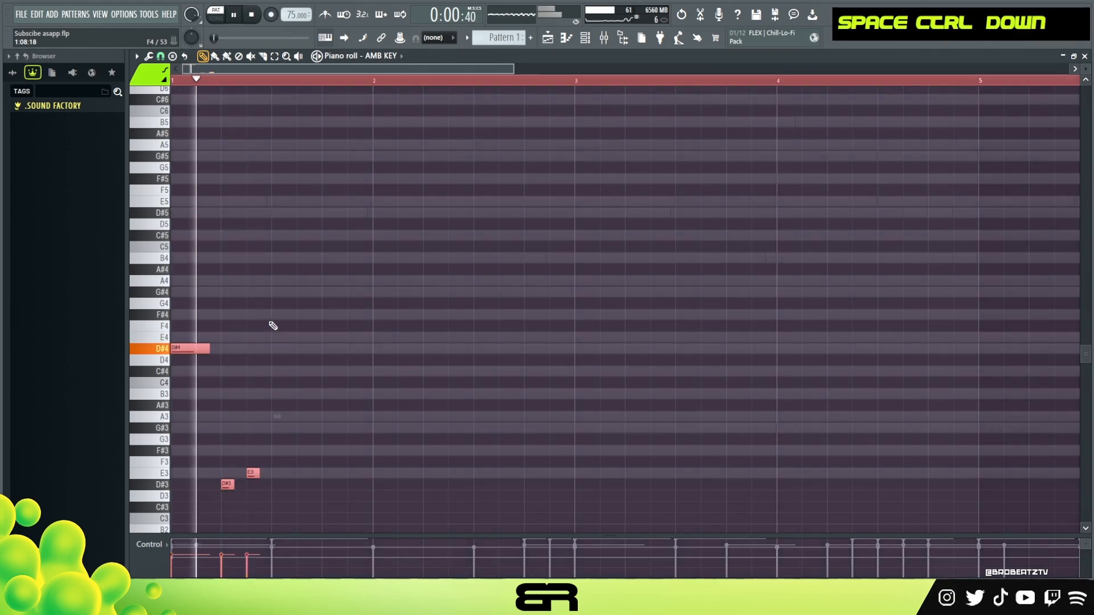
key(space)
Step: Copy the phrase into the second half of bar 1, raise its first note to E4, duplicate the bar into bar 2 and play
drag(207, 349, 283, 351)
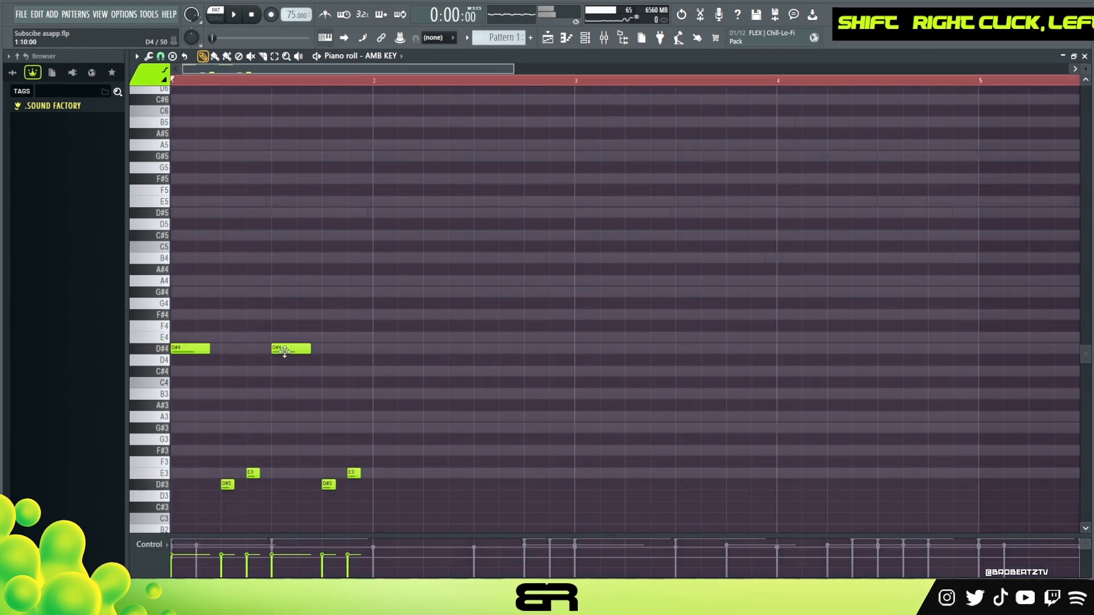
key(ctrl+a)
drag(183, 351, 380, 352)
right_click(407, 373)
key(space)
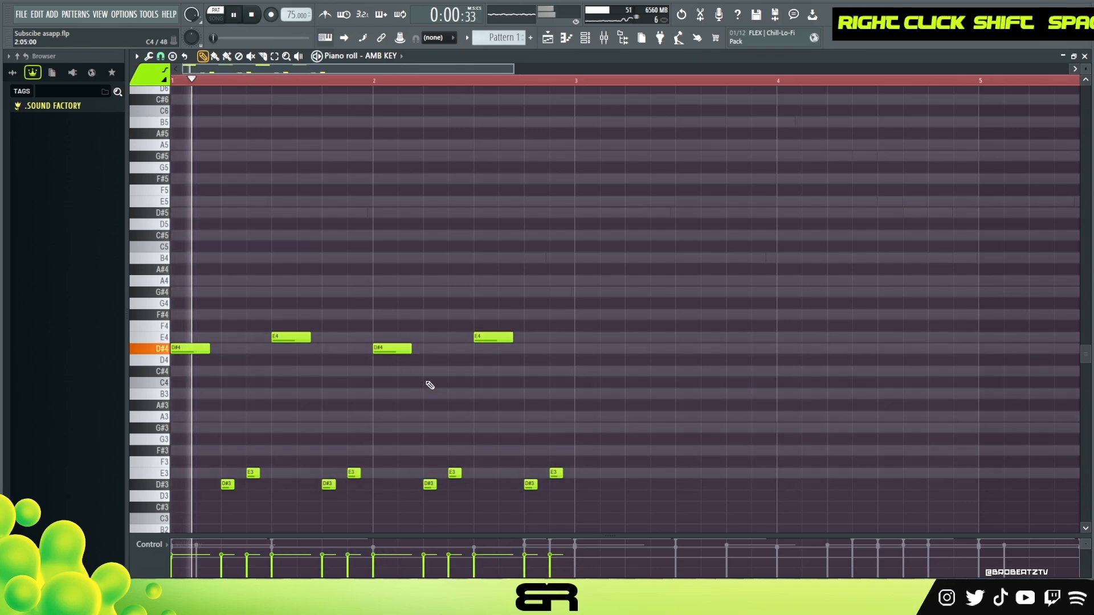
Step: Raise the short D#3 and E3 notes ending bars 1 and 2 to F#3 and G#3, and play the pattern
scroll(484, 366, down, 3)
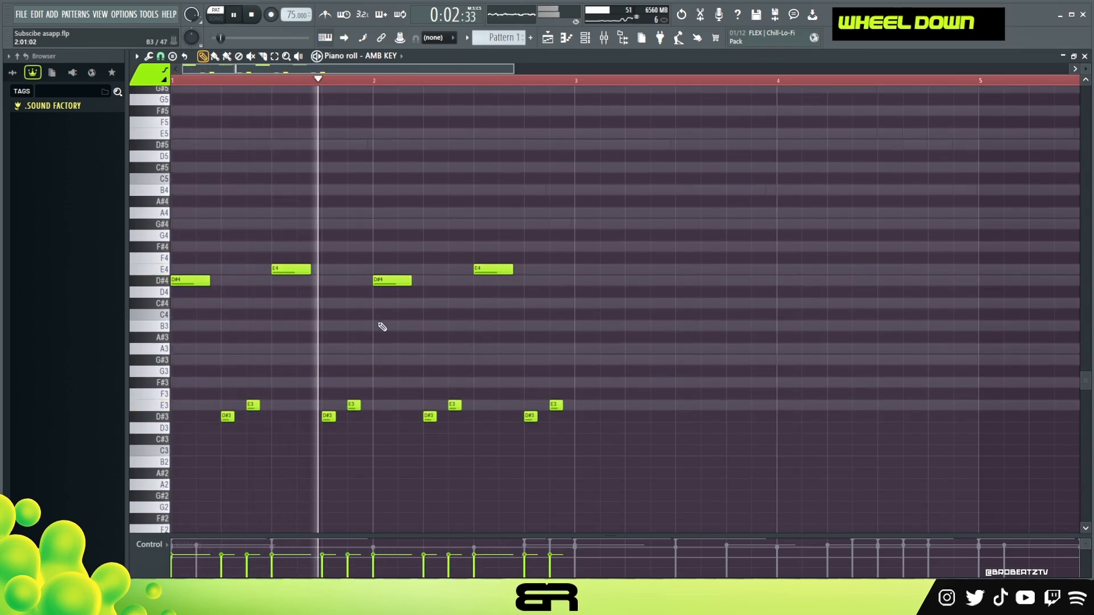
key(space)
ctrl+drag(371, 395, 319, 425)
key(shift+Up)
key(shift+Up)
key(shift+Up)
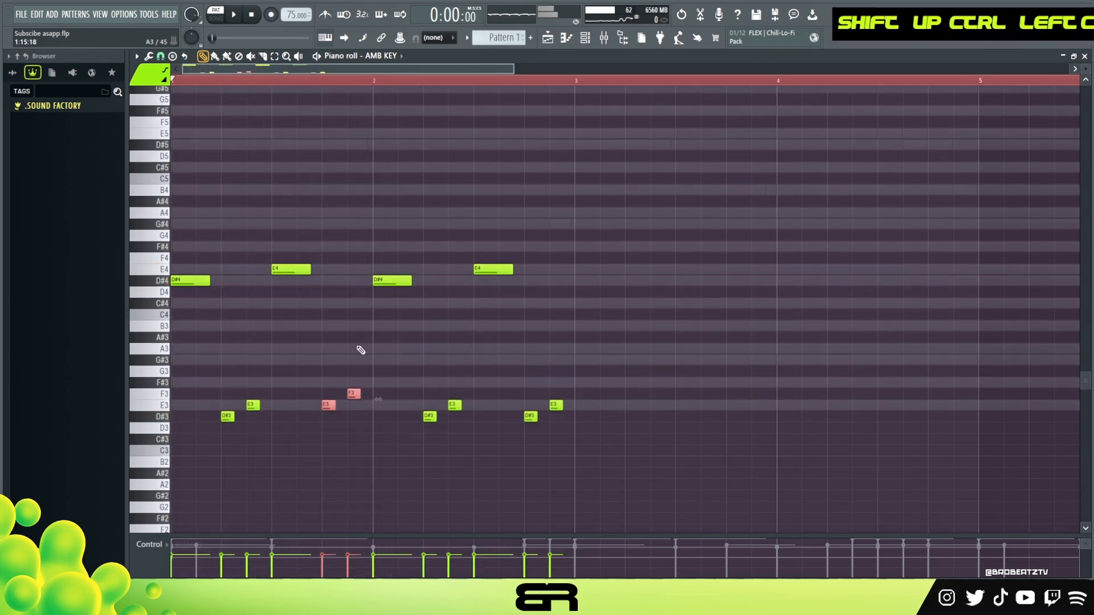
ctrl+drag(365, 343, 353, 381)
key(shift+Up)
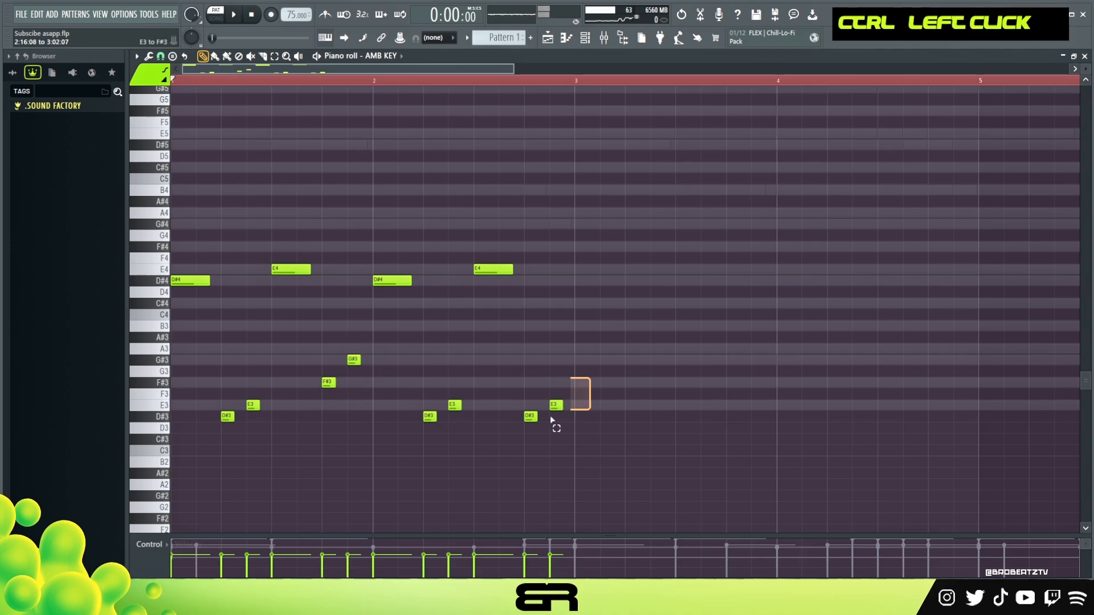
key(shift+Up)
key(shift+Up)
ctrl+drag(534, 409, 553, 383)
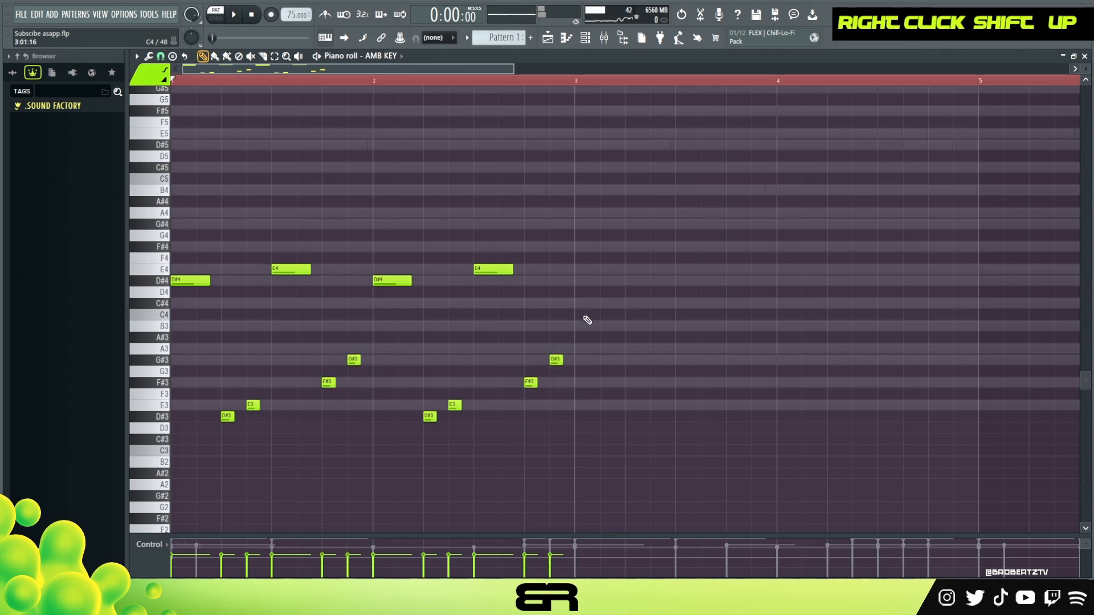
key(space)
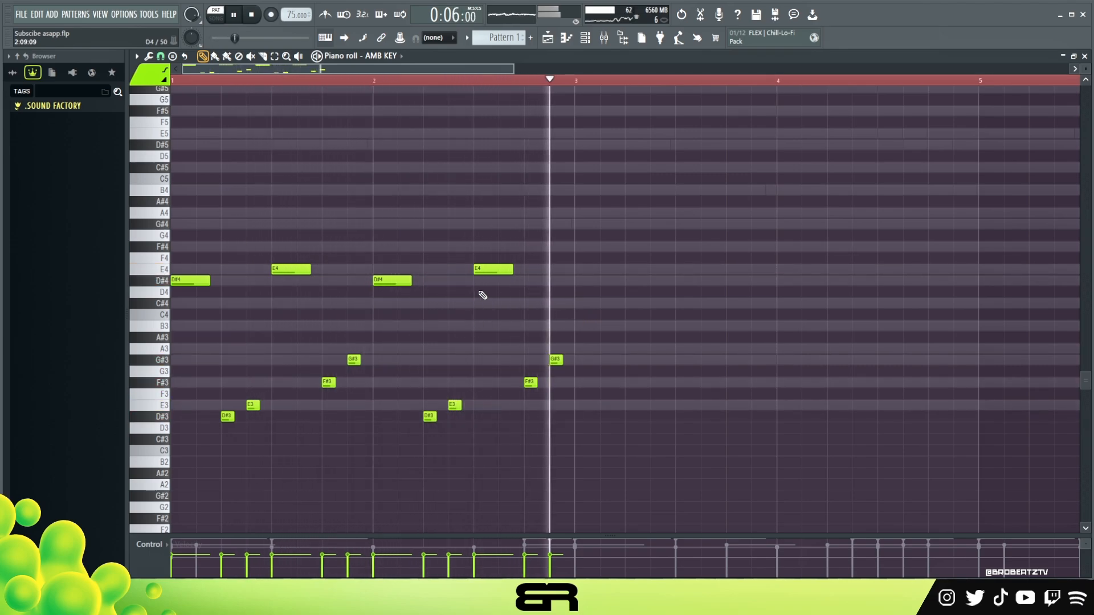
key(space)
Step: Duplicate the two-bar AMB KEY phrase into bars 3 and 4 and transpose the copy up an octave
key(ctrl+a)
drag(182, 281, 580, 304)
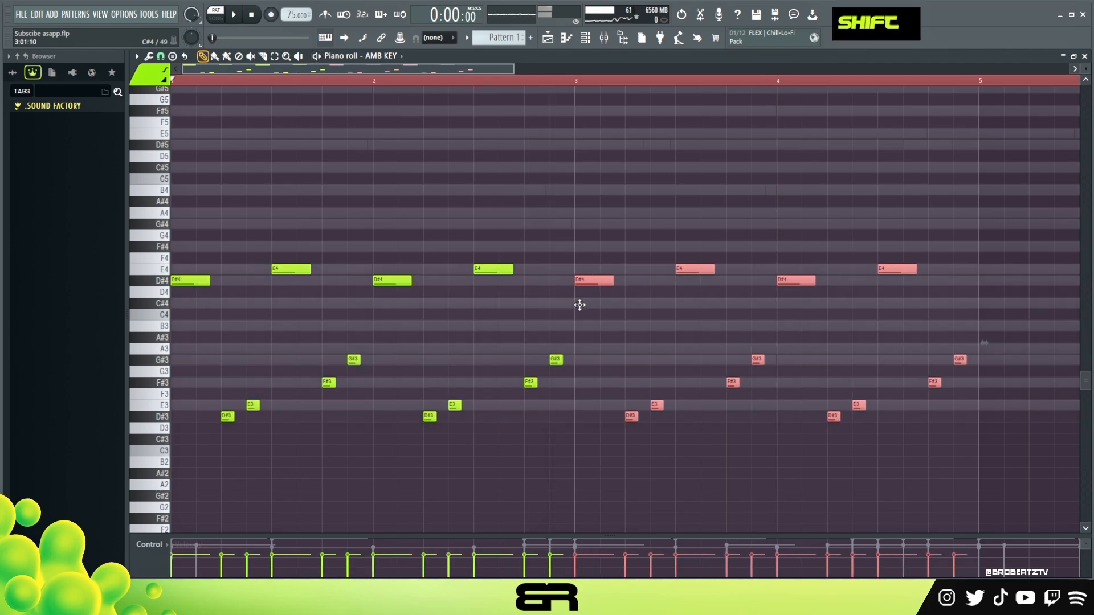
key(ctrl+Up)
Step: Duplicate the four-bar AMB KEY phrase into bars 5 to 8
key(ctrl+a)
drag(193, 283, 1001, 283)
right_click(927, 318)
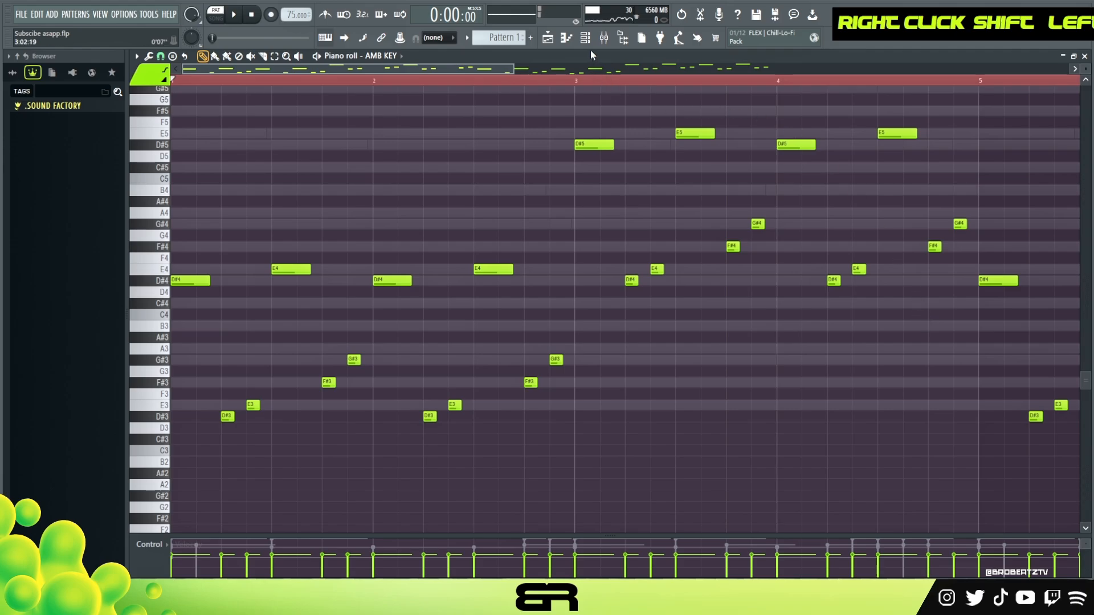
Step: Copy the AMB KEY notes into the AMB KEY #2 channel and open its piano roll
key(F6)
right_click(292, 208)
click(461, 218)
right_click(290, 224)
click(434, 244)
double_click(356, 231)
scroll(693, 195, up, 2)
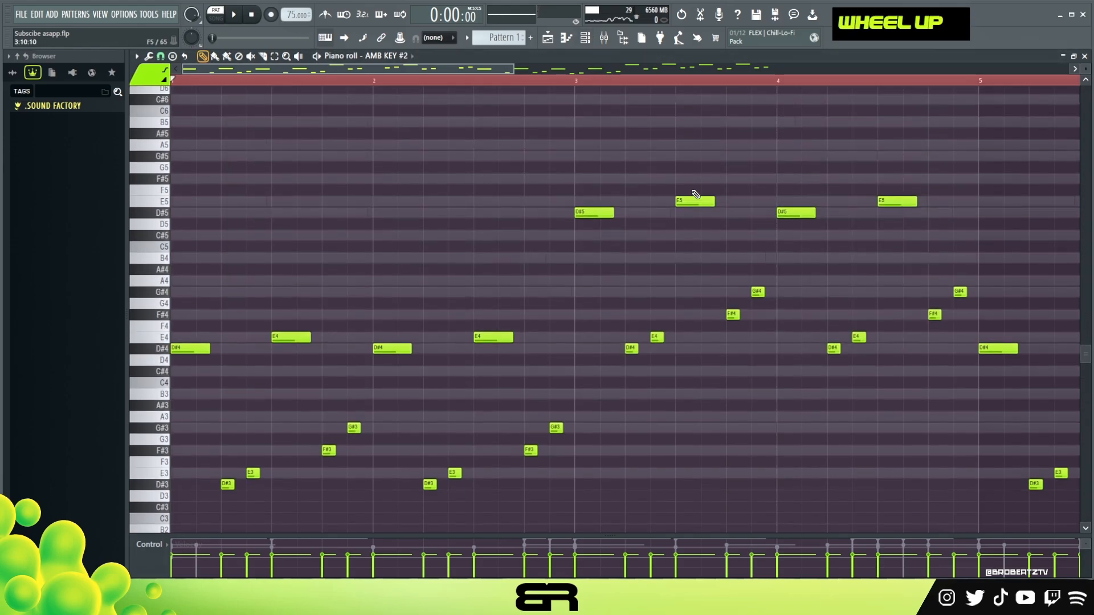
Step: Delete the AMB KEY #2 notes from bar 5 onward
scroll(556, 80, down, 4)
drag(1059, 163, 599, 503)
key(Delete)
scroll(560, 86, up, 4)
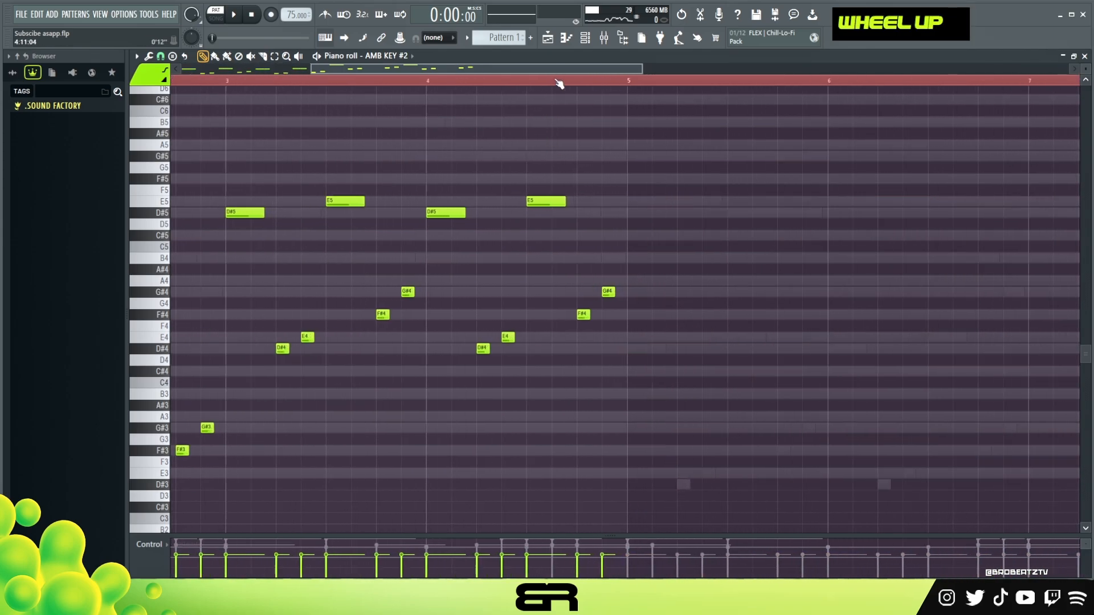
Step: Rework the end of bar 4 in AMB KEY #2: shorten the last E5, add D#5 and B4, and delete the F#4
alt+drag(569, 203, 550, 210)
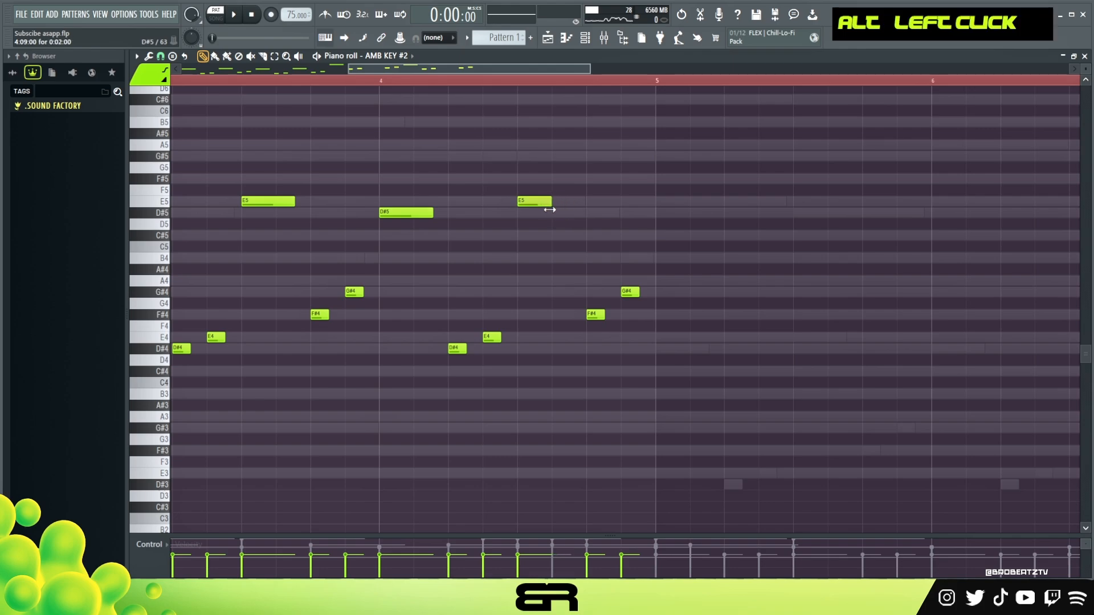
click(588, 236)
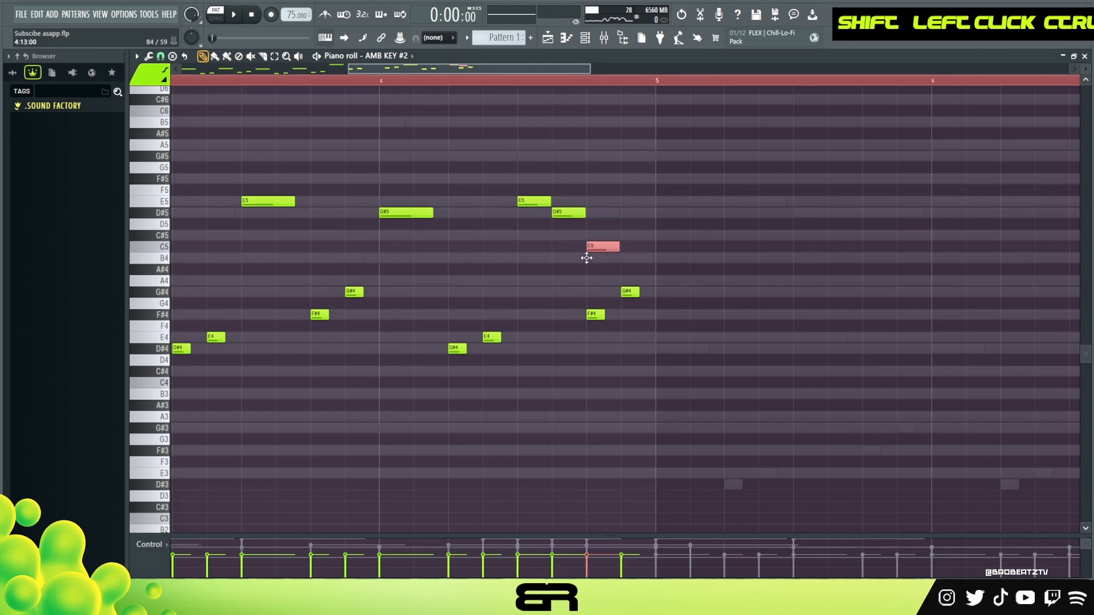
right_click(595, 315)
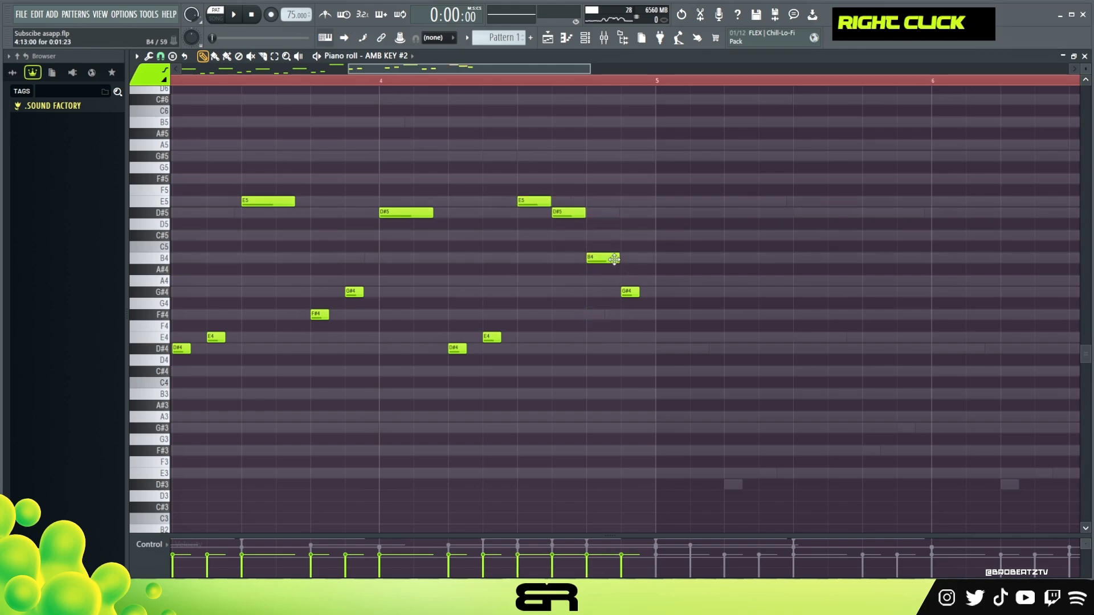
key(ctrl+z)
Step: Duplicate the four-bar AMB KEY #2 phrase into bars 5 to 8 and play it back
key(ctrl+a)
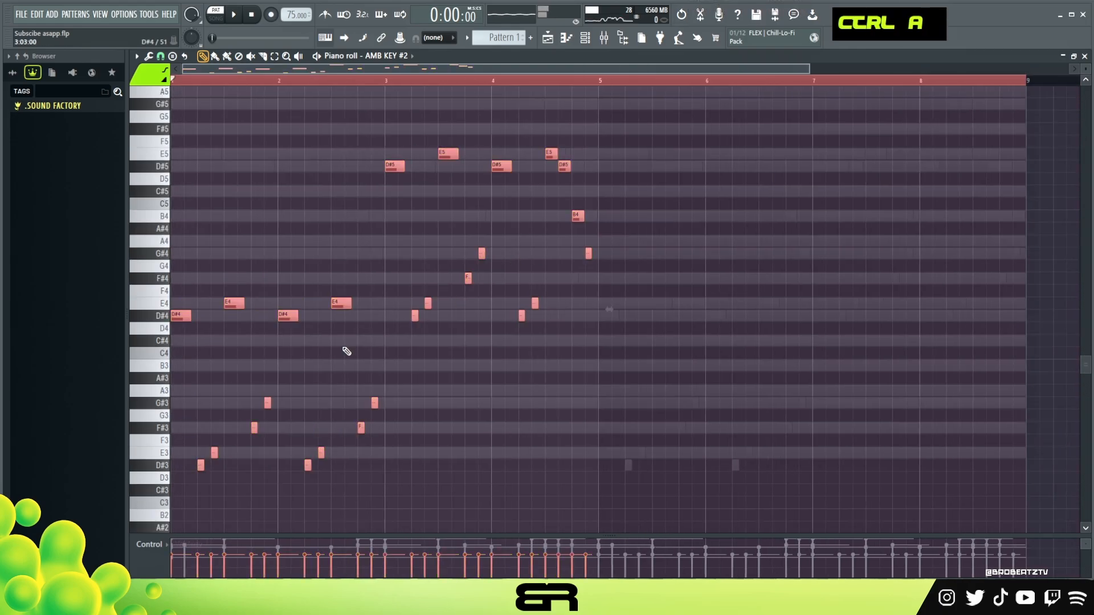
shift+drag(186, 319, 605, 315)
right_click(555, 175)
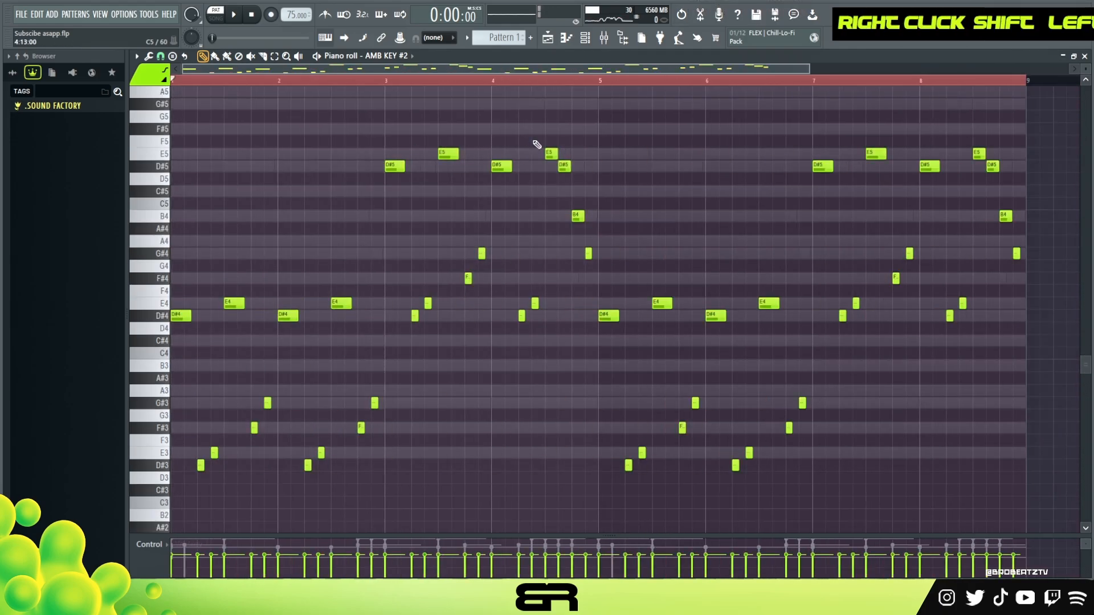
key(space)
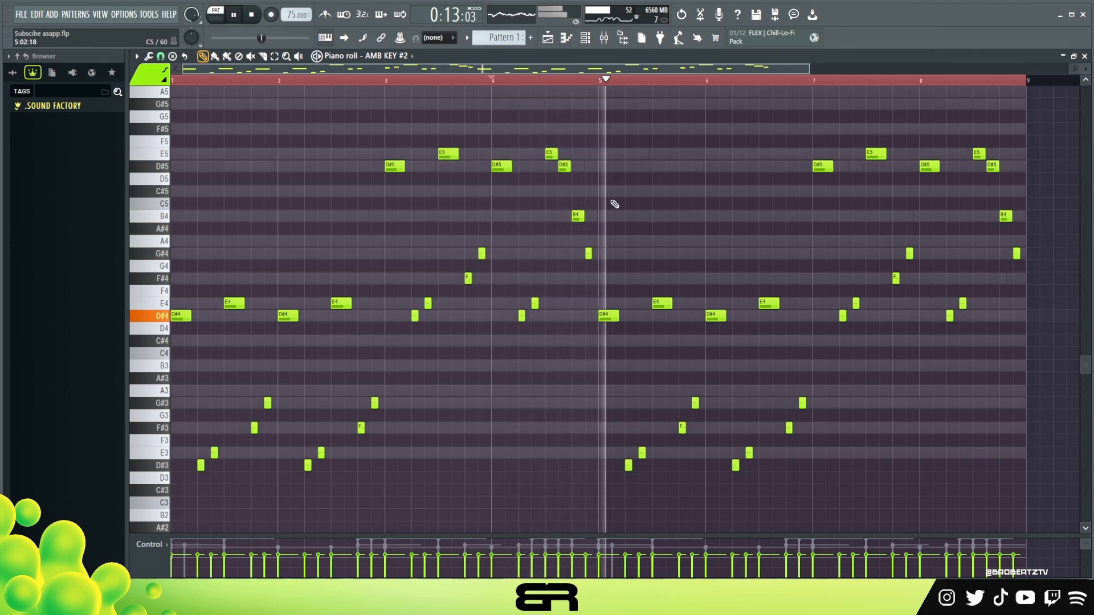
key(space)
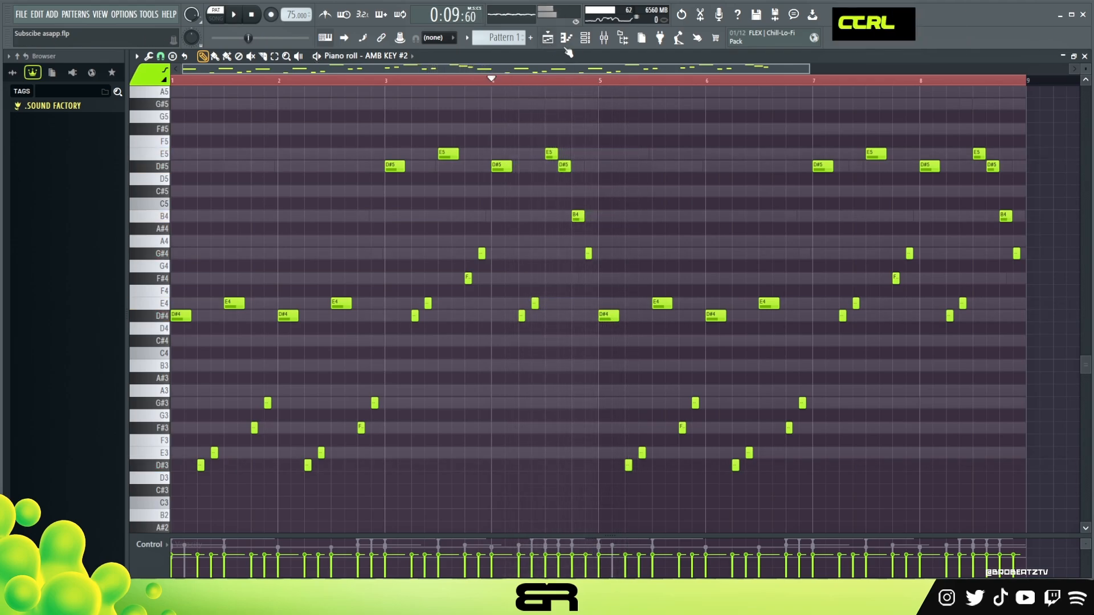
Step: Copy the AMB KEY #2 notes into the AMB KEY #3 channel and transpose the copy up an octave
click(587, 39)
right_click(289, 228)
click(424, 236)
right_click(289, 246)
click(421, 262)
double_click(419, 245)
key(ctrl+a)
key(ctrl+Up)
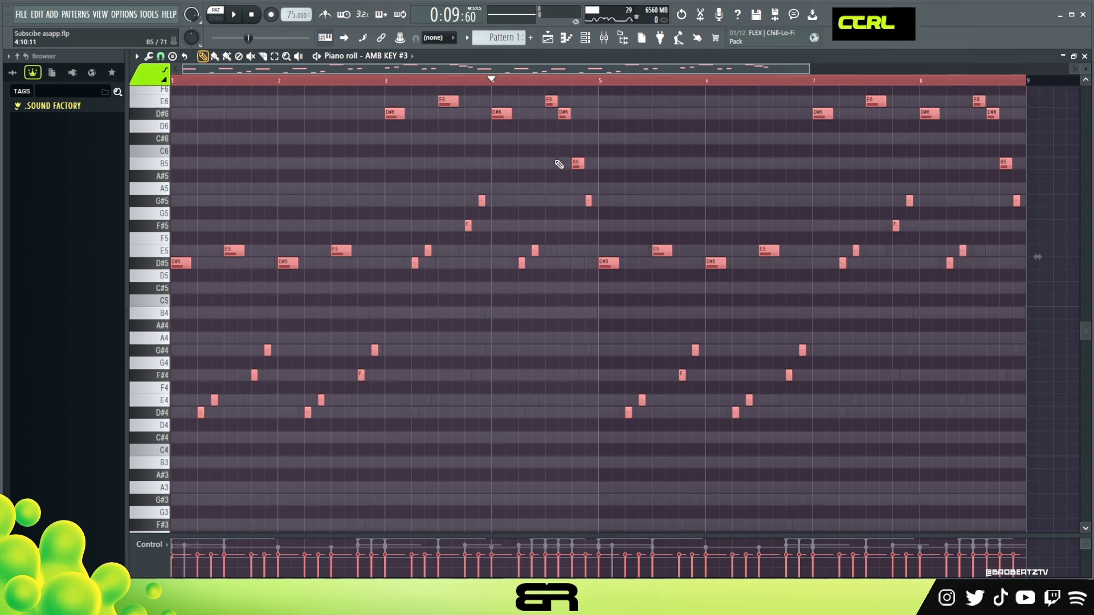
Step: Transpose all AMB KEY #2 notes up an octave and play back the result
click(586, 39)
double_click(393, 229)
key(ctrl+a)
key(ctrl+Up)
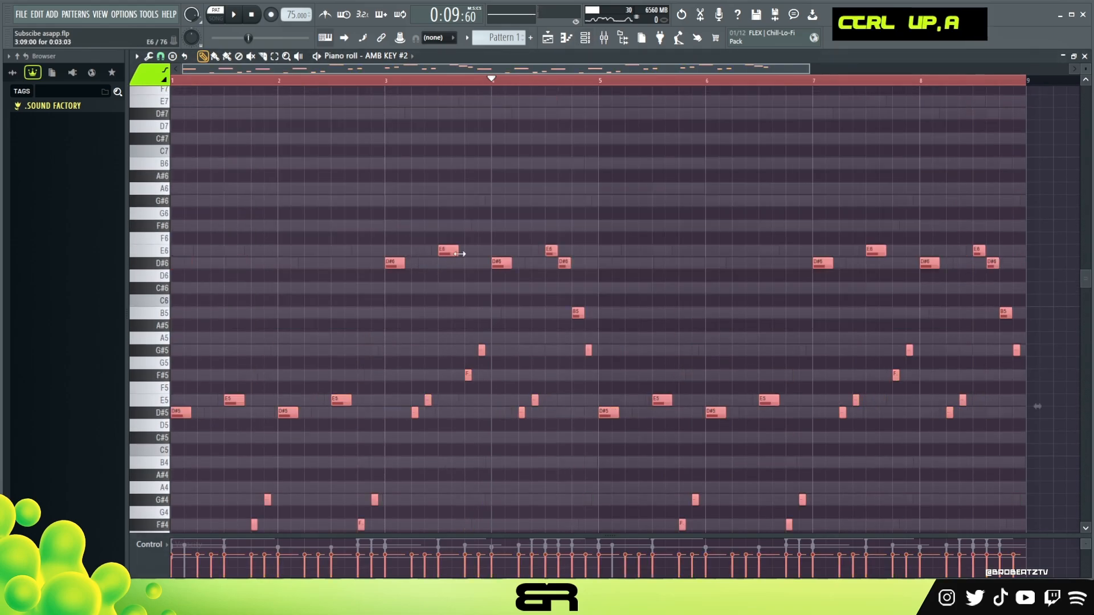
key(space)
alt+scroll(591, 248, down, 1)
alt+scroll(590, 249, up, 1)
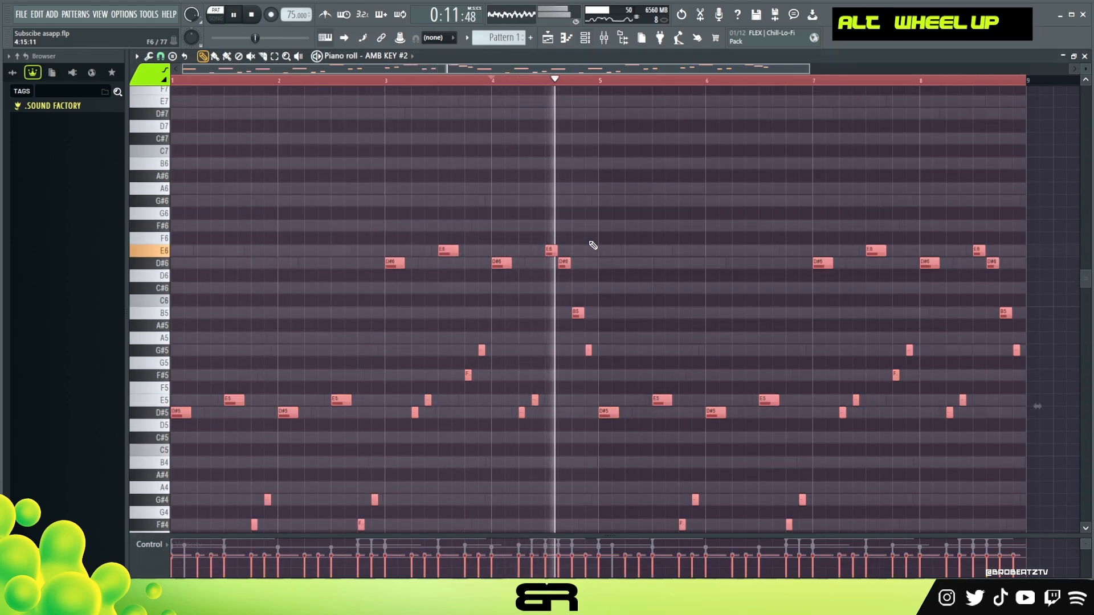
Step: Transpose all AMB KEY #3 notes up another octave so the phrase starts on D#6
click(585, 38)
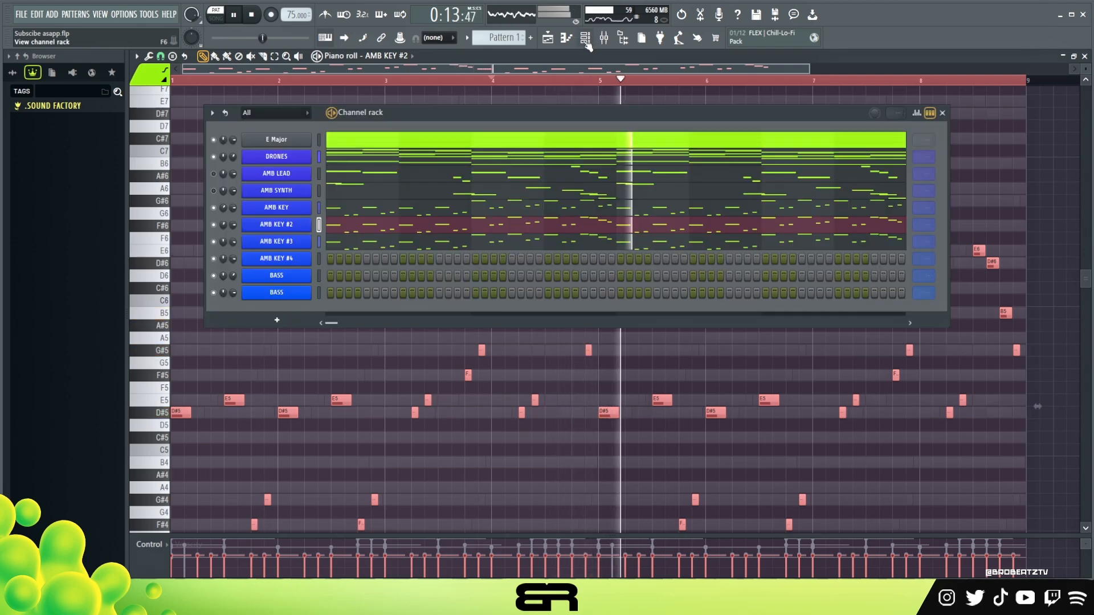
key(space)
double_click(382, 246)
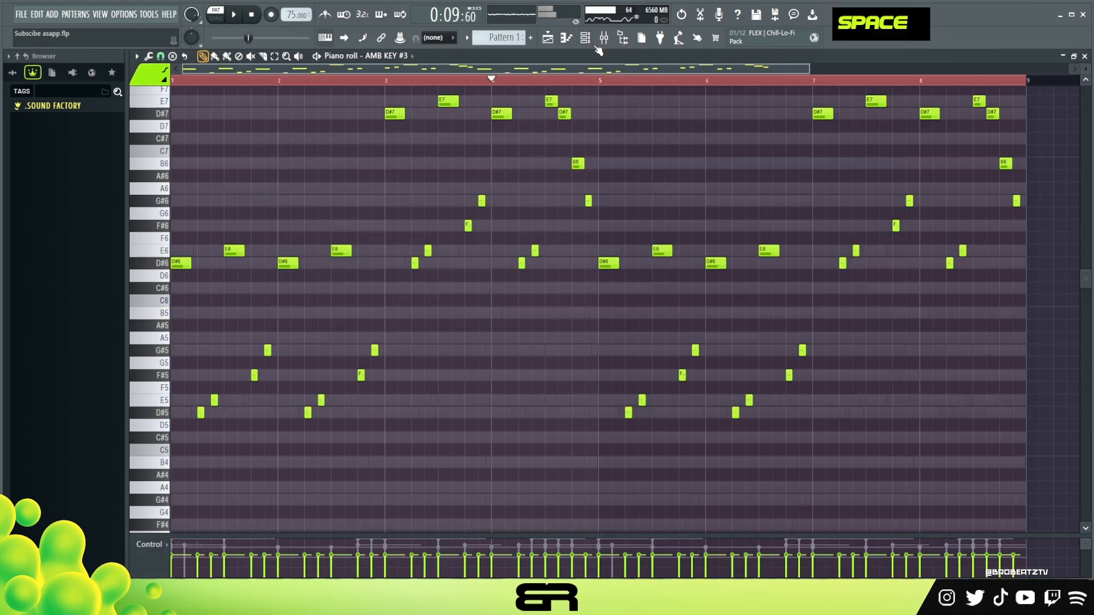
Step: Copy the AMB KEY #3 notes into the AMB KEY #4 channel
click(585, 38)
right_click(295, 242)
click(432, 255)
right_click(286, 260)
click(430, 278)
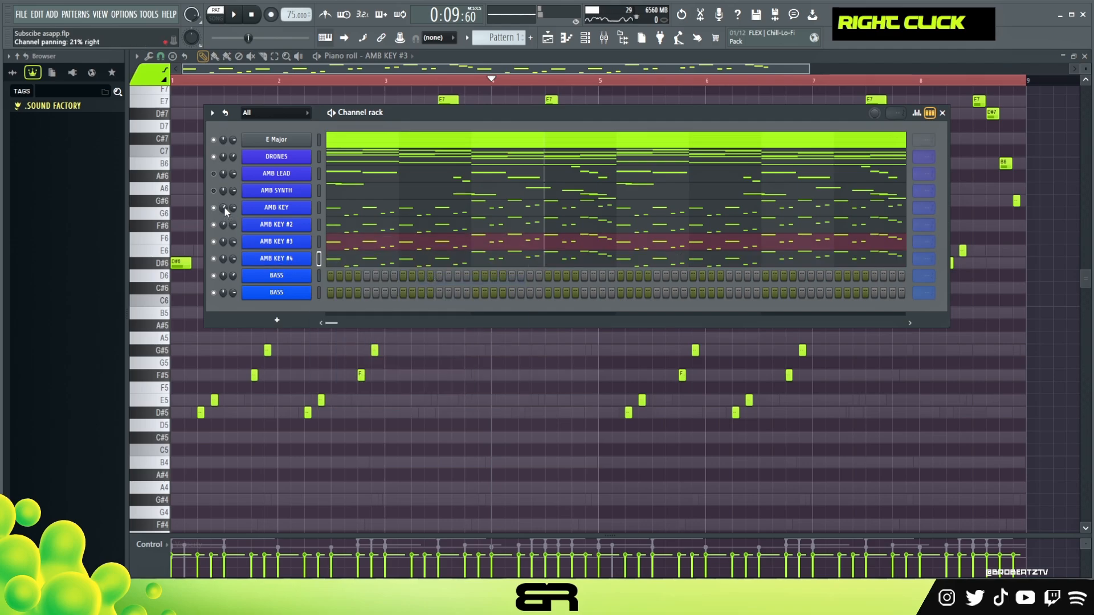
Step: Lower the AMB KEY channel's volume and play back the layered key channels
drag(233, 208, 233, 219)
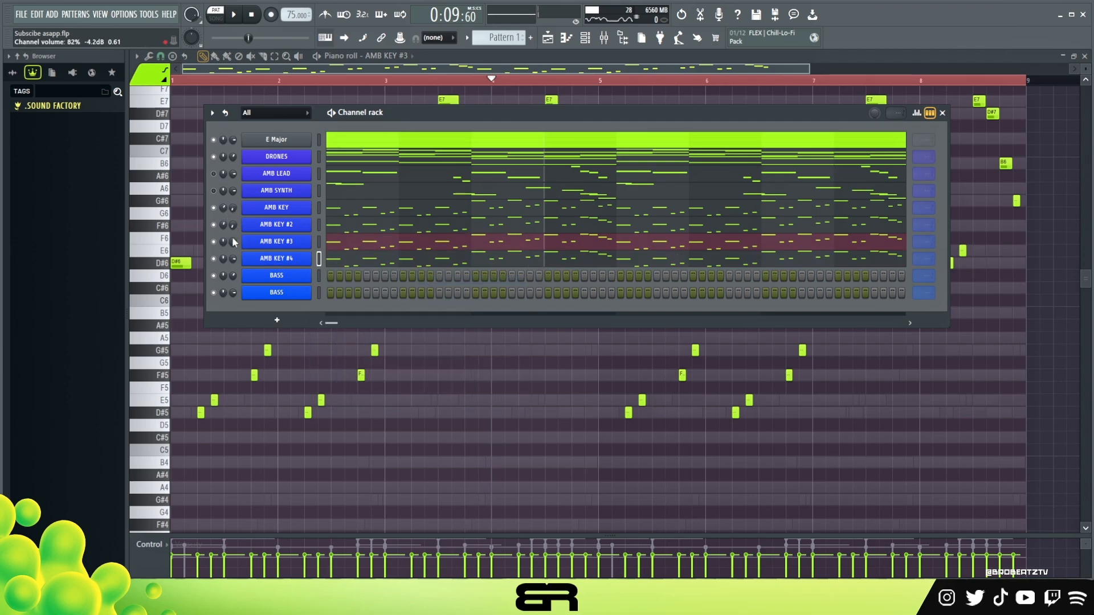
key(space)
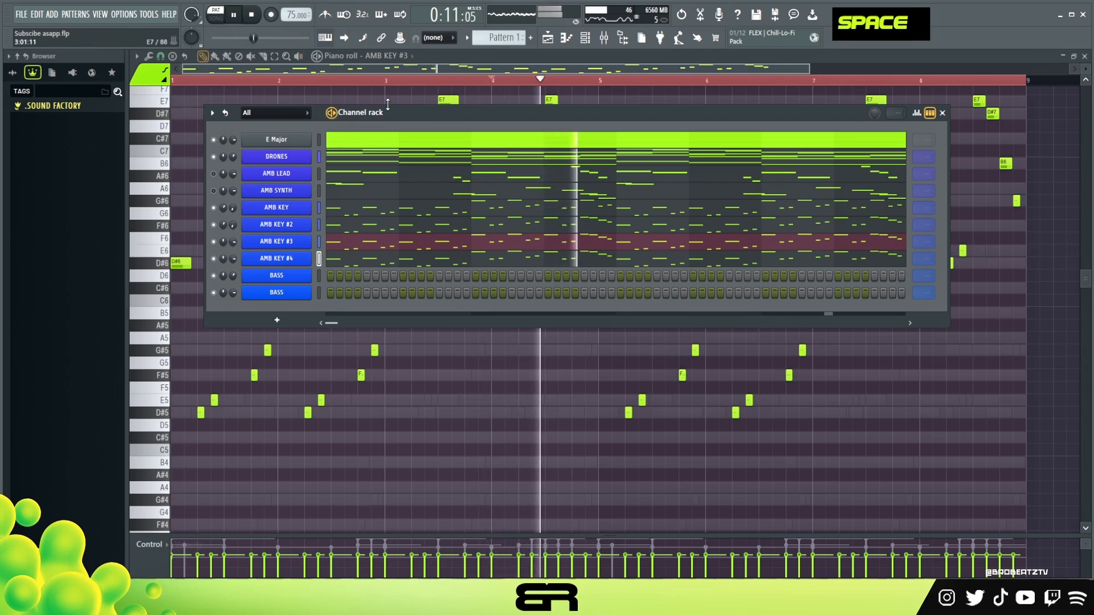
key(space)
key(space)
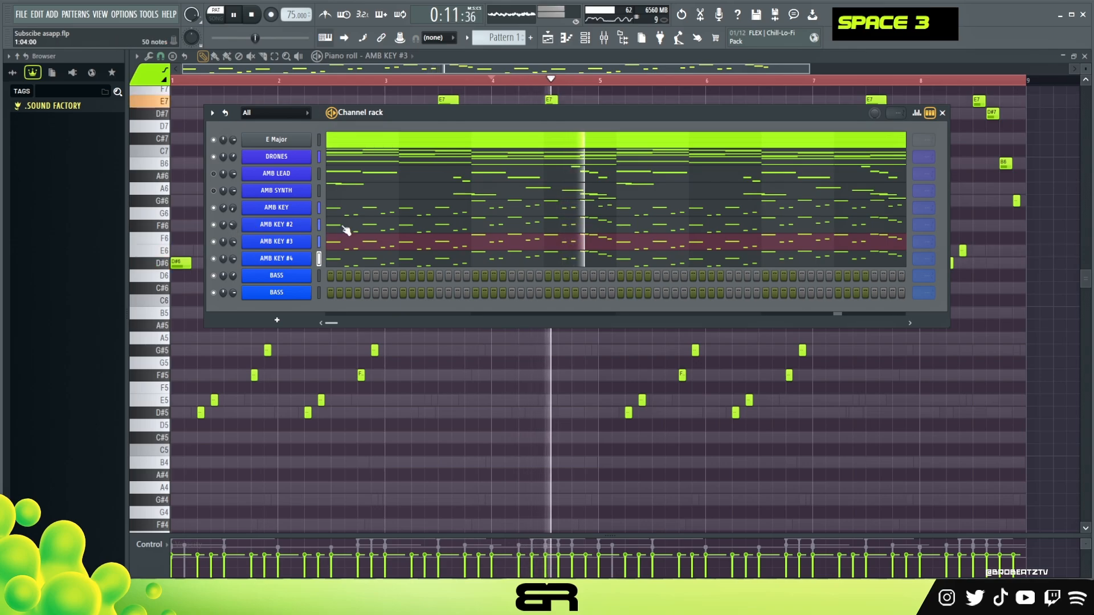
key(space)
key(space)
Step: Fine-tune the AMB KEY channel's volume and AMB KEY #4's panning while playing back the layered keys
drag(231, 209, 233, 202)
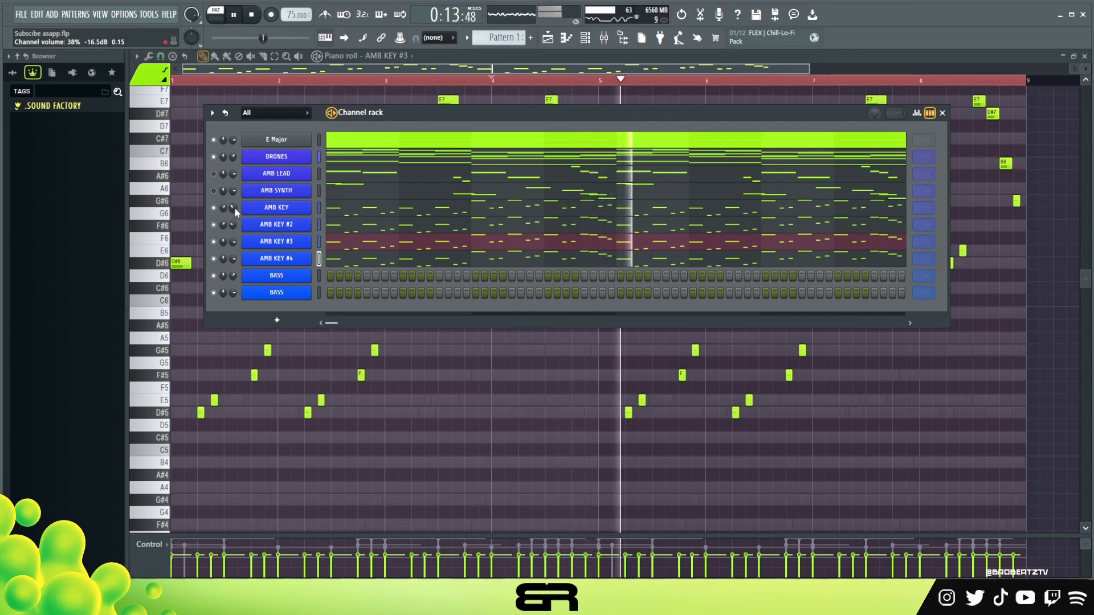
drag(233, 209, 233, 204)
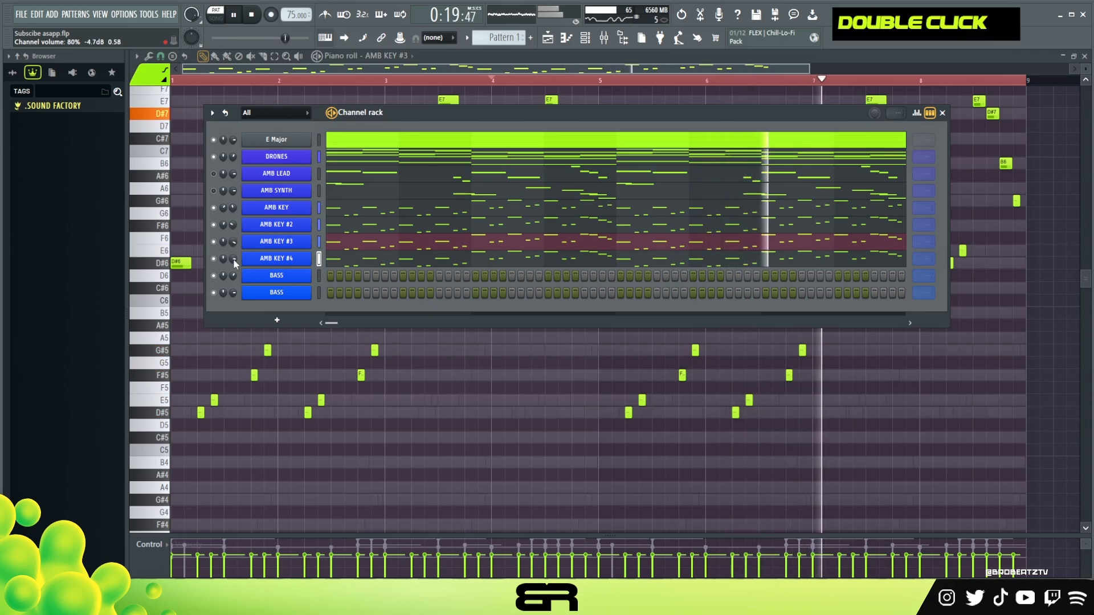
drag(219, 262, 220, 269)
key(space)
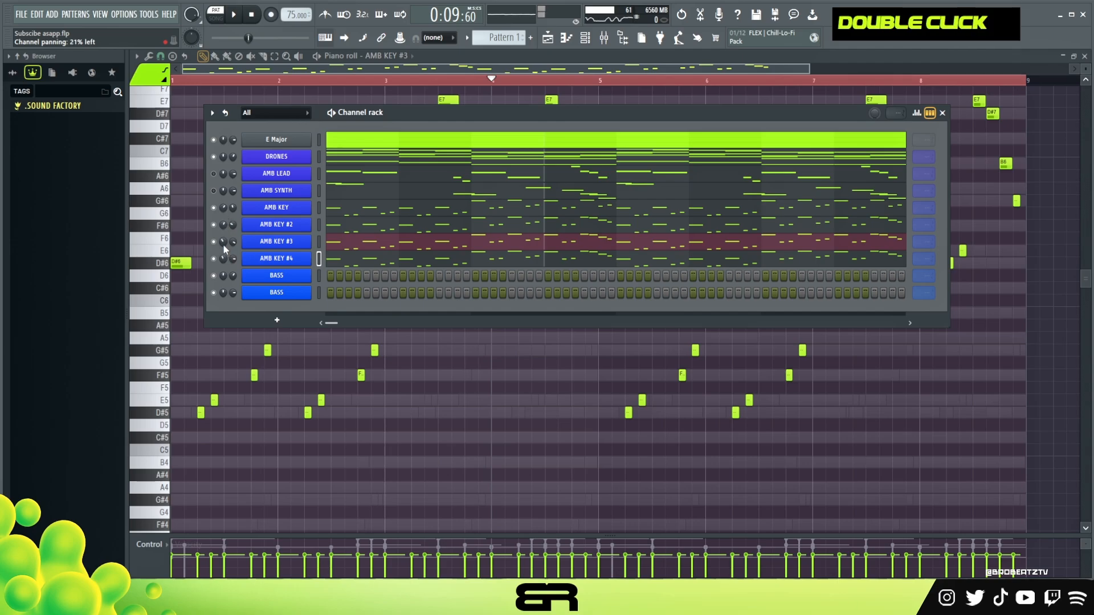
key(space)
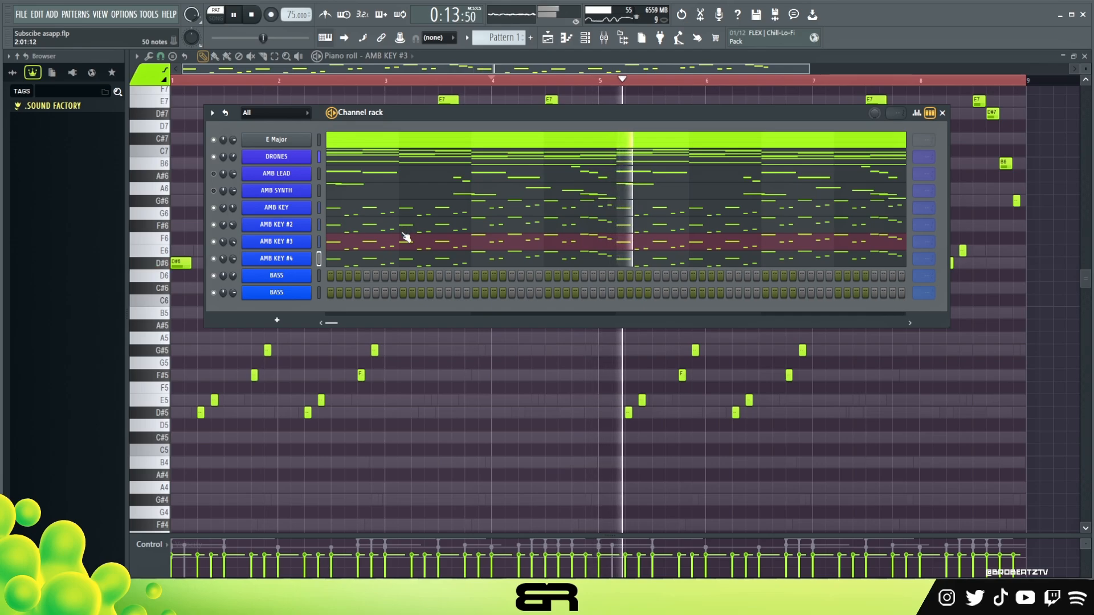
key(space)
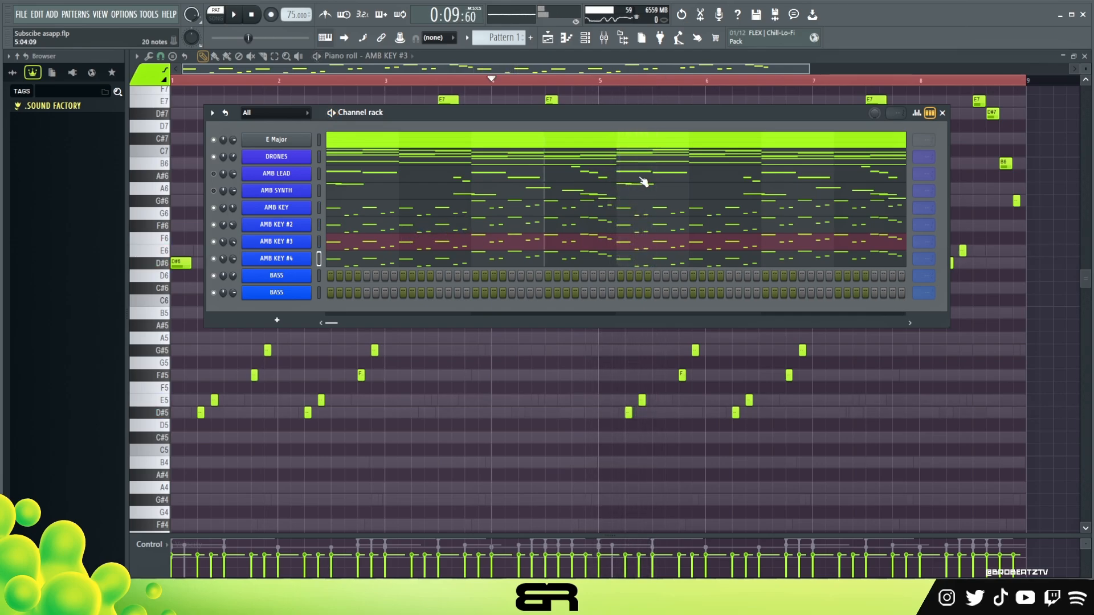
Step: Open the instruments of both BASS channels to preview their sounds
drag(528, 132, 518, 150)
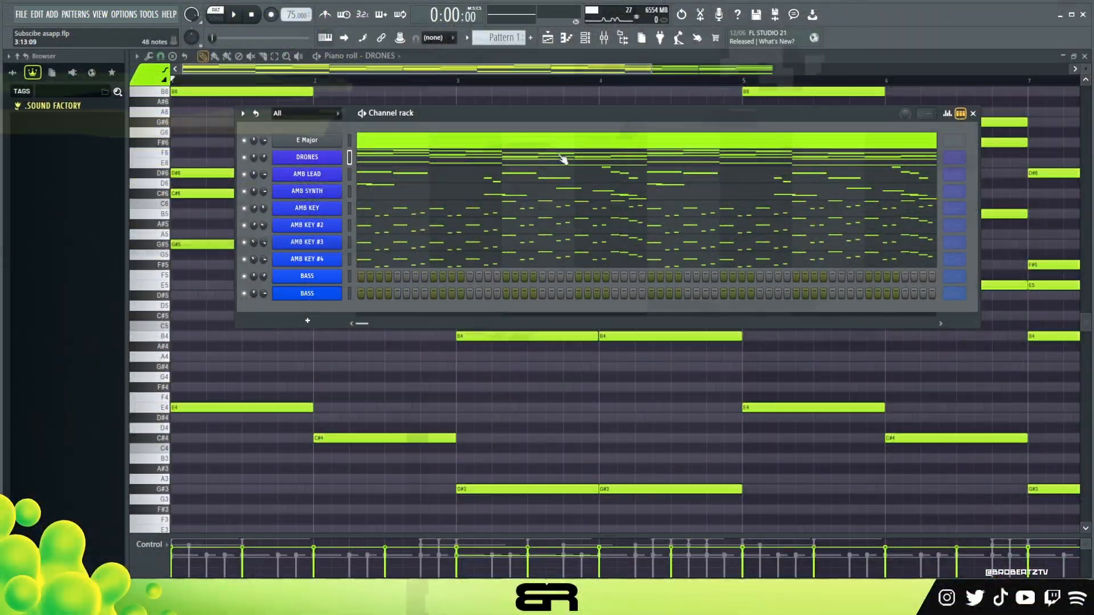
click(323, 274)
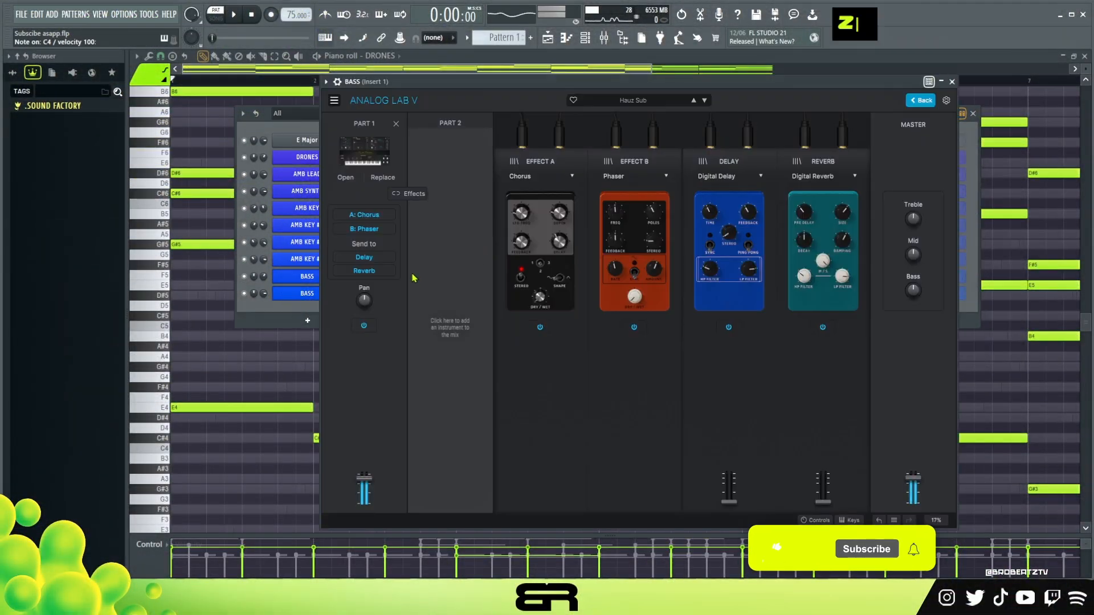
click(314, 294)
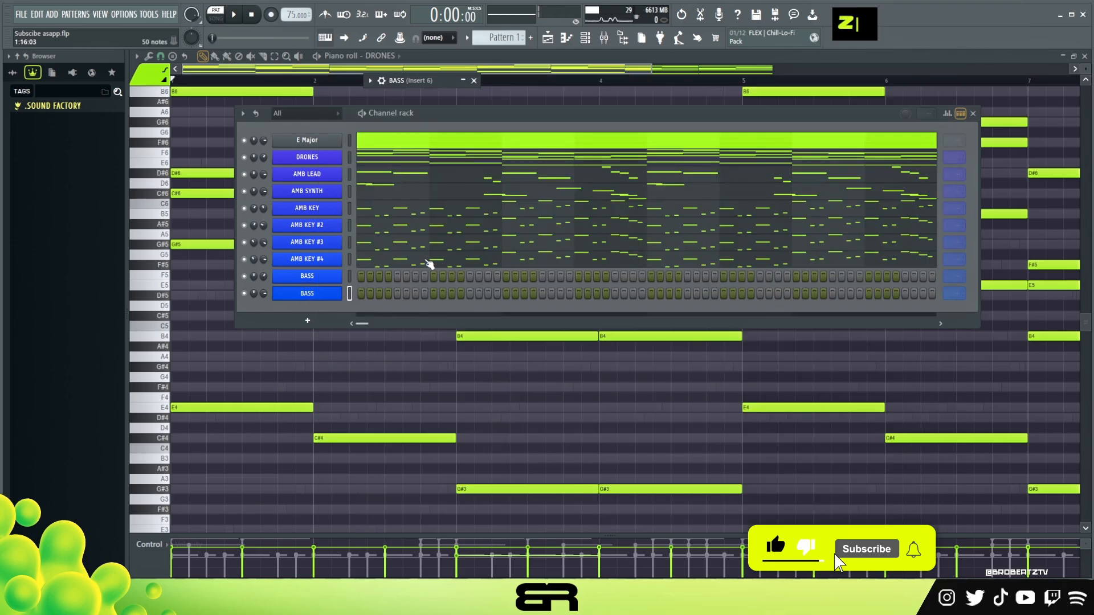
right_click(405, 365)
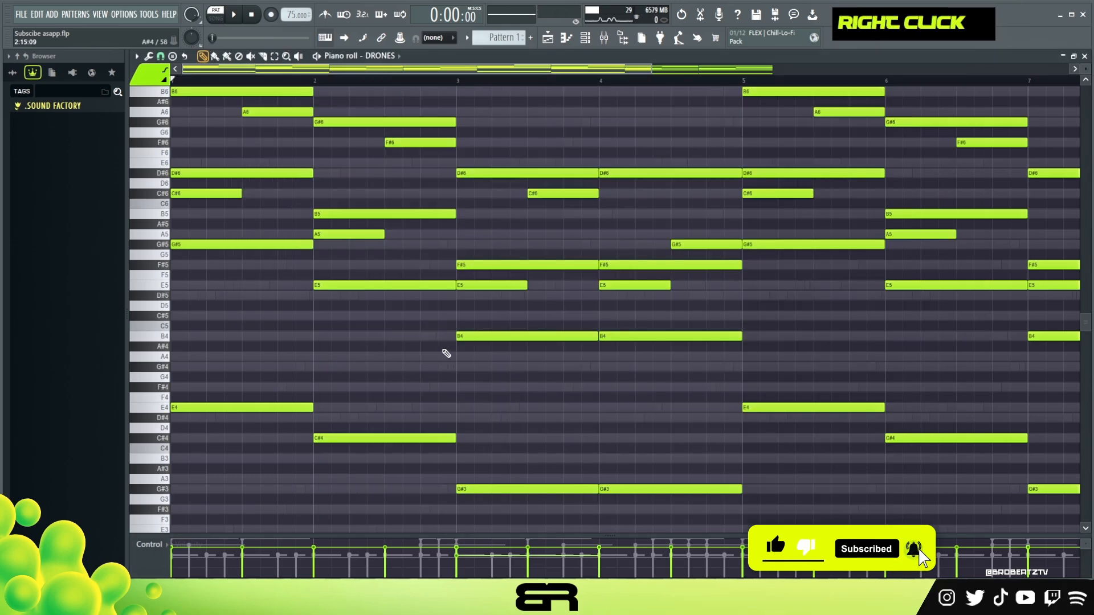
Step: Copy the low DRONES root notes E4, C#4, G#3 and G#3 from bars 1 to 4
scroll(446, 353, down, 2)
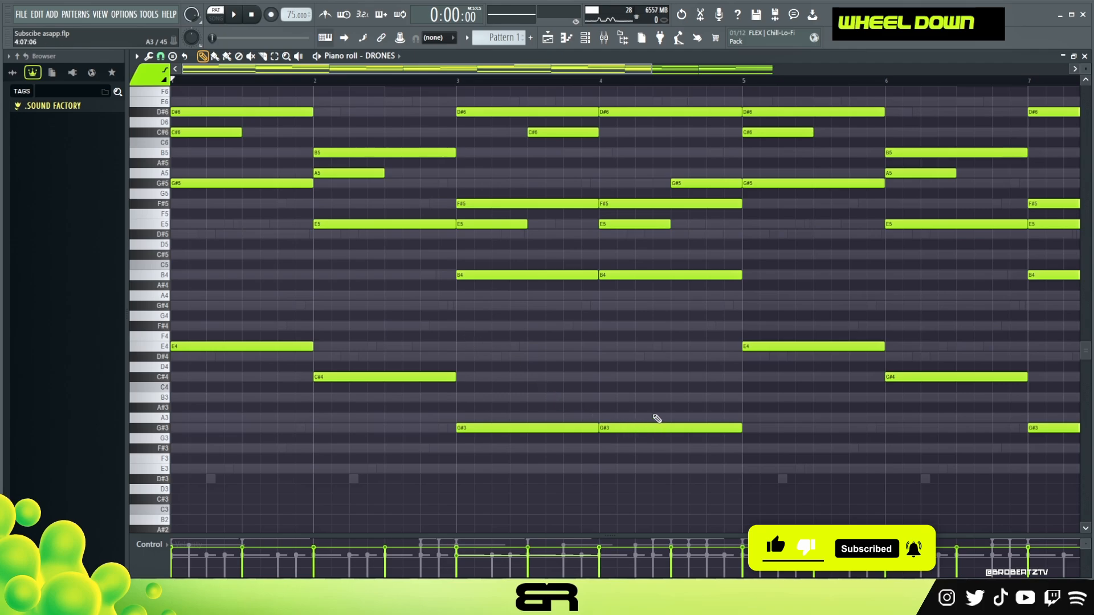
scroll(638, 387, up, 3)
drag(490, 138, 673, 397)
scroll(661, 390, down, 3)
right_click(634, 360)
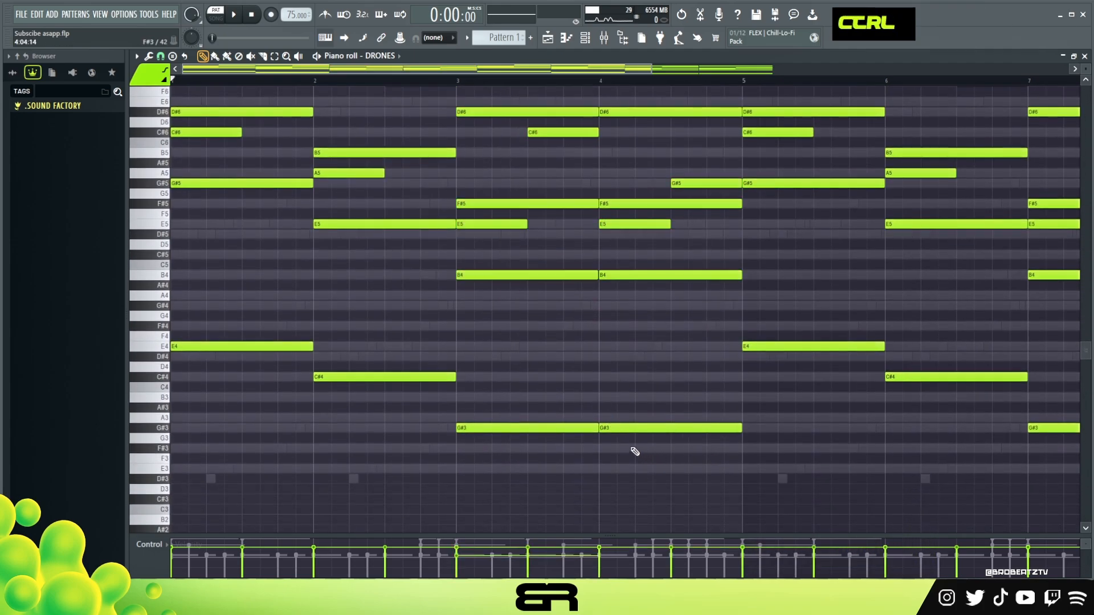
drag(233, 320, 669, 483)
key(ctrl+c)
Step: Paste the copied root notes into the first BASS channel's piano roll and play them back
key(F6)
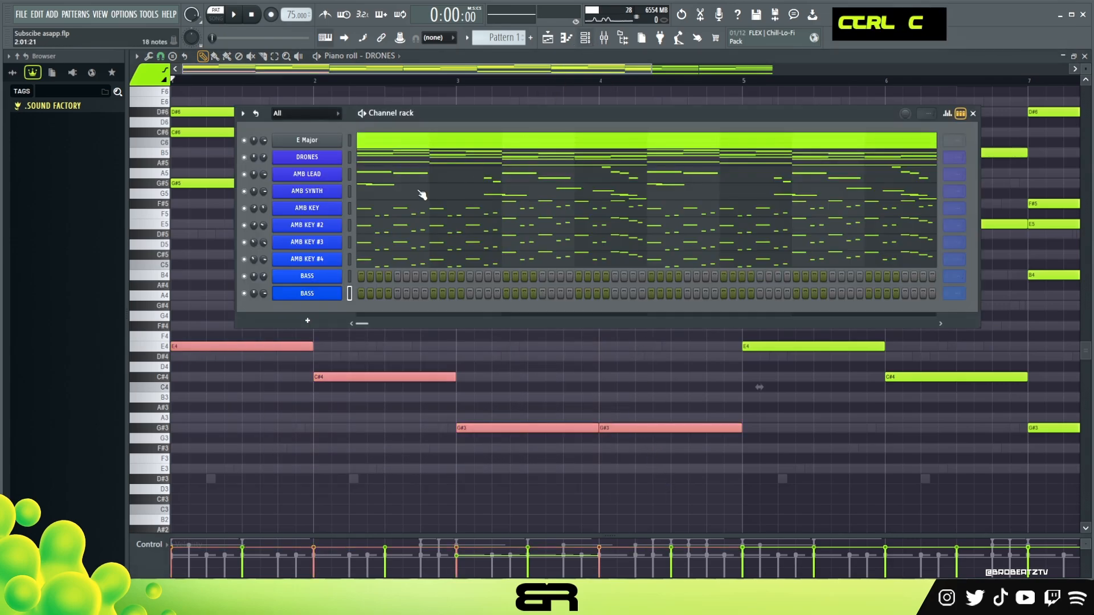
right_click(317, 279)
click(381, 273)
key(ctrl+v)
right_click(463, 294)
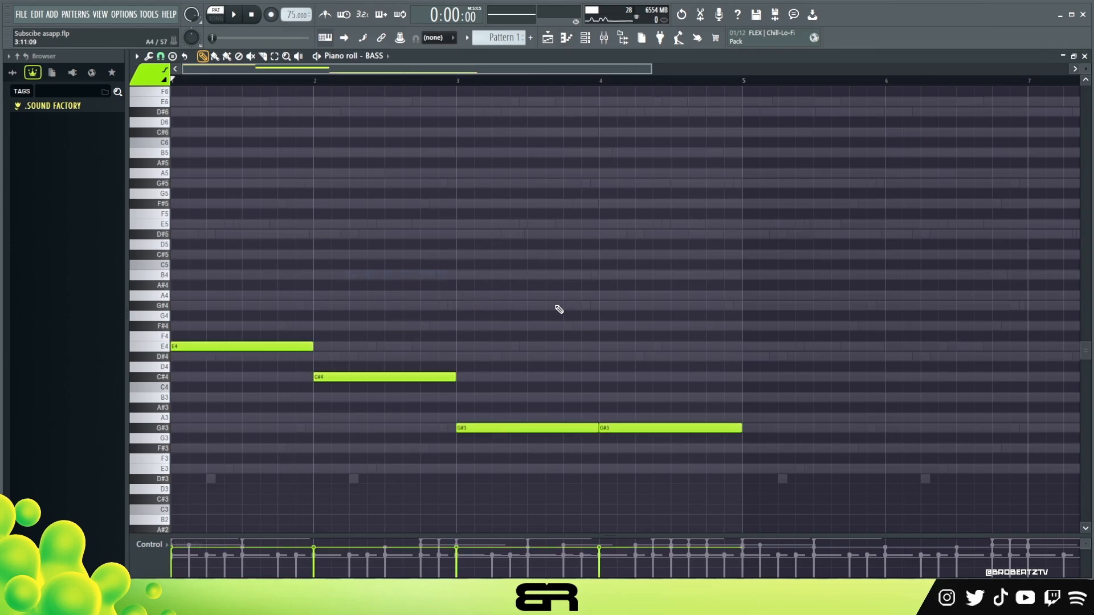
key(space)
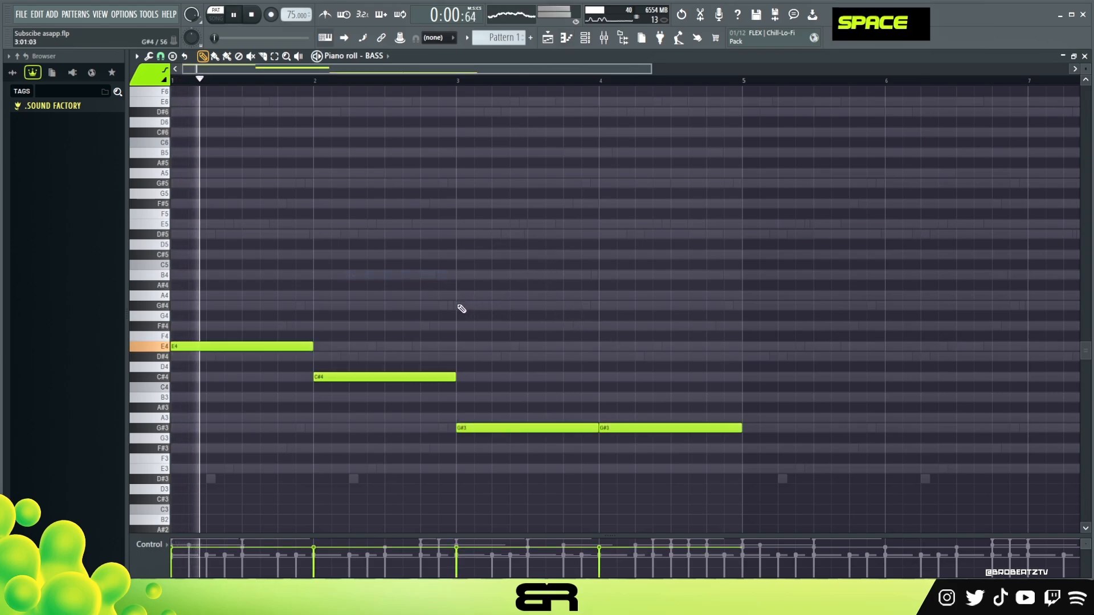
key(ctrl)
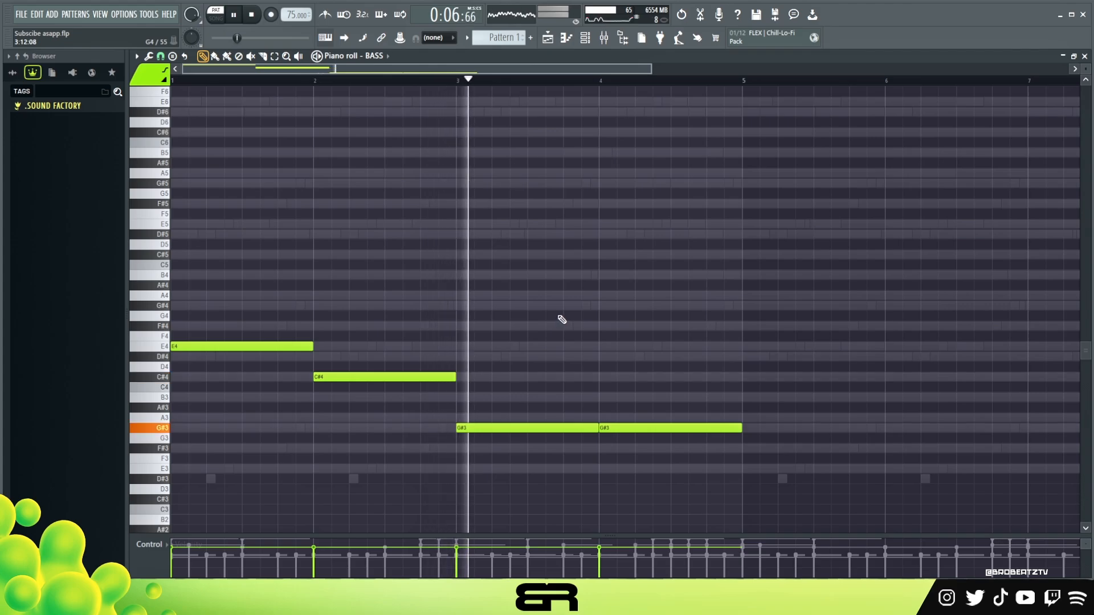
key(ctrl+2)
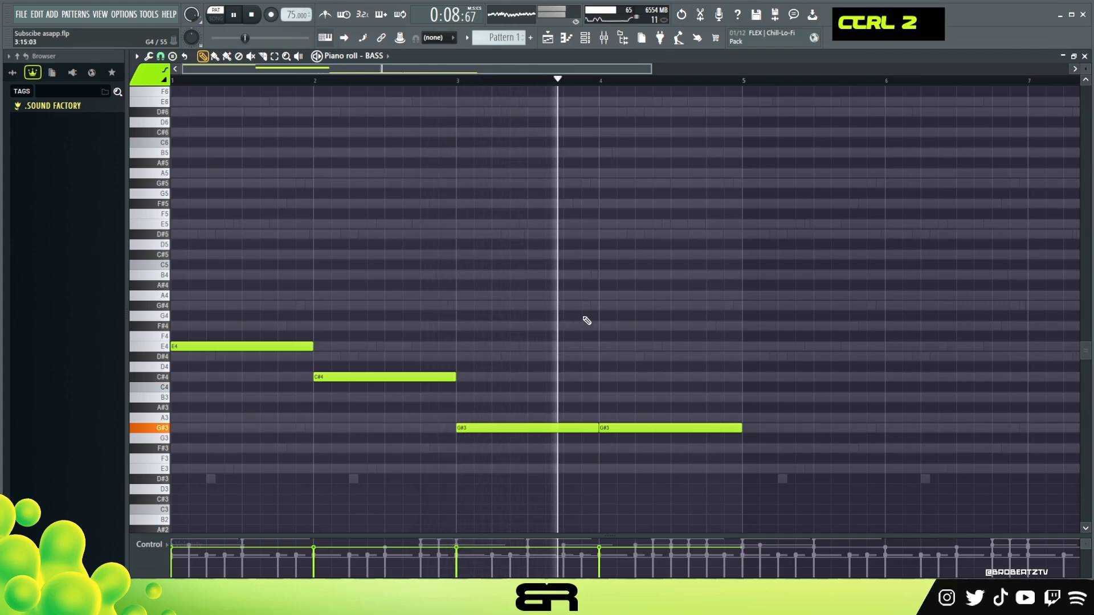
key(space)
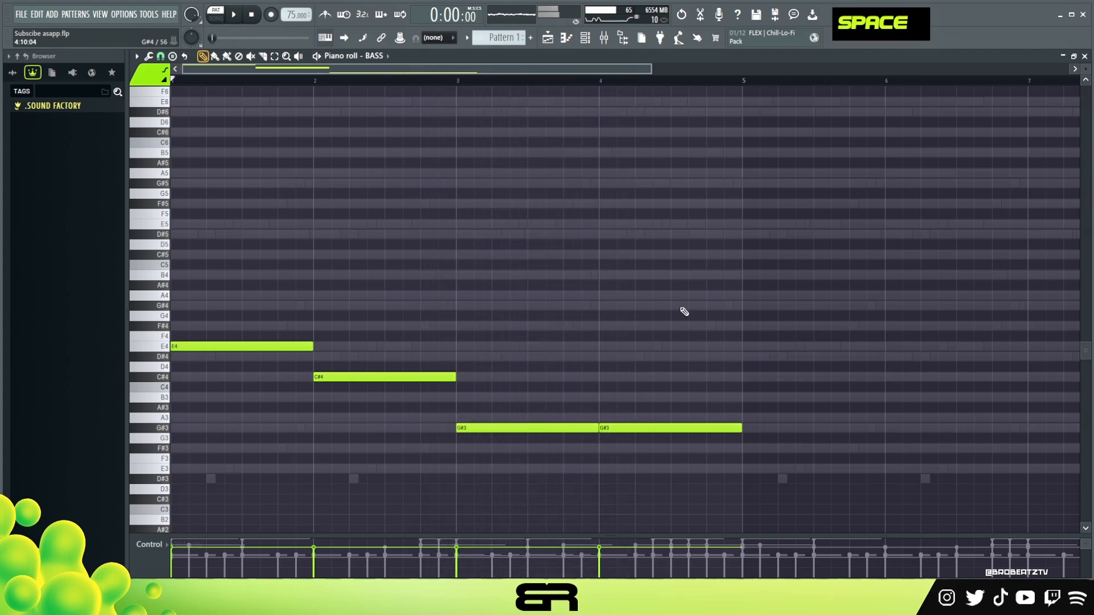
Step: Extend bar 3's G#3 bass note to mid-bar 4, move the shortened last note to C#4, and play it back
drag(600, 426, 670, 427)
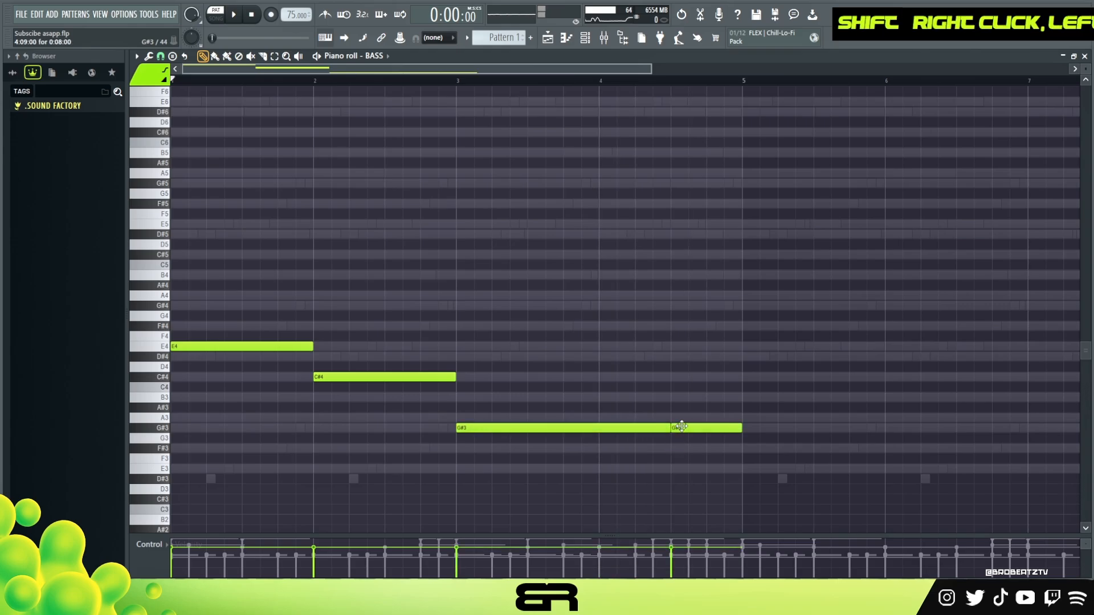
key(space)
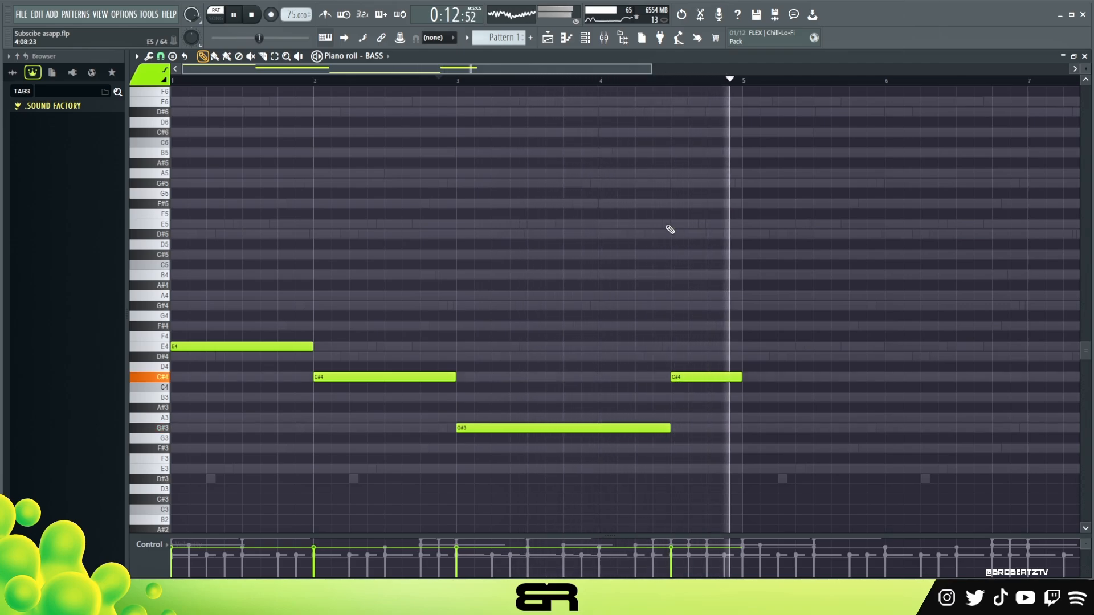
Step: Stop playback and examine the DRONES chord notes, including the upper notes in bar 3
key(space)
click(594, 38)
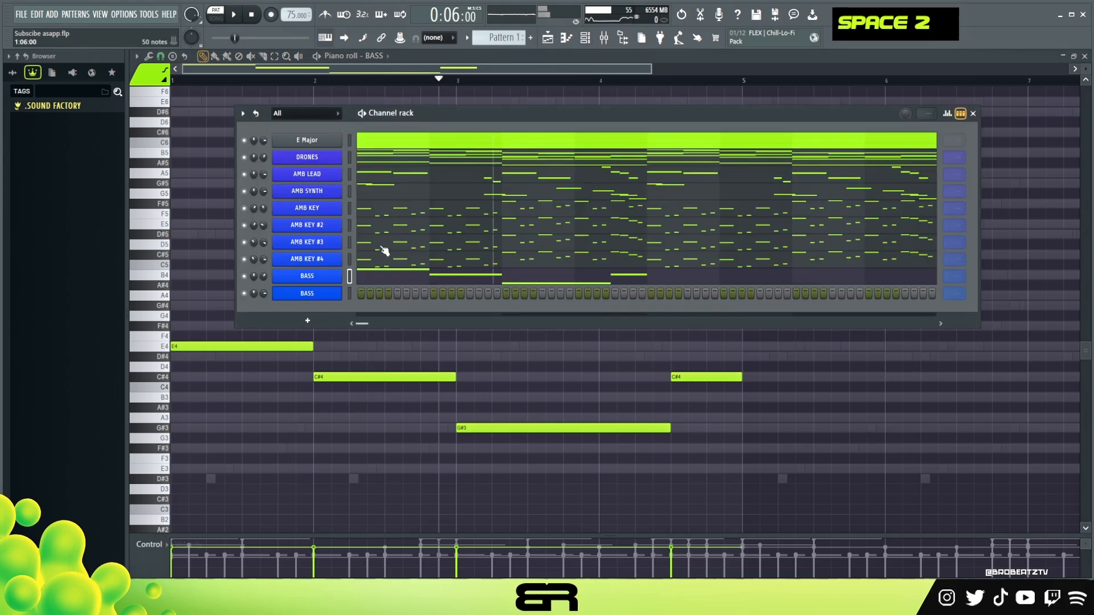
click(396, 163)
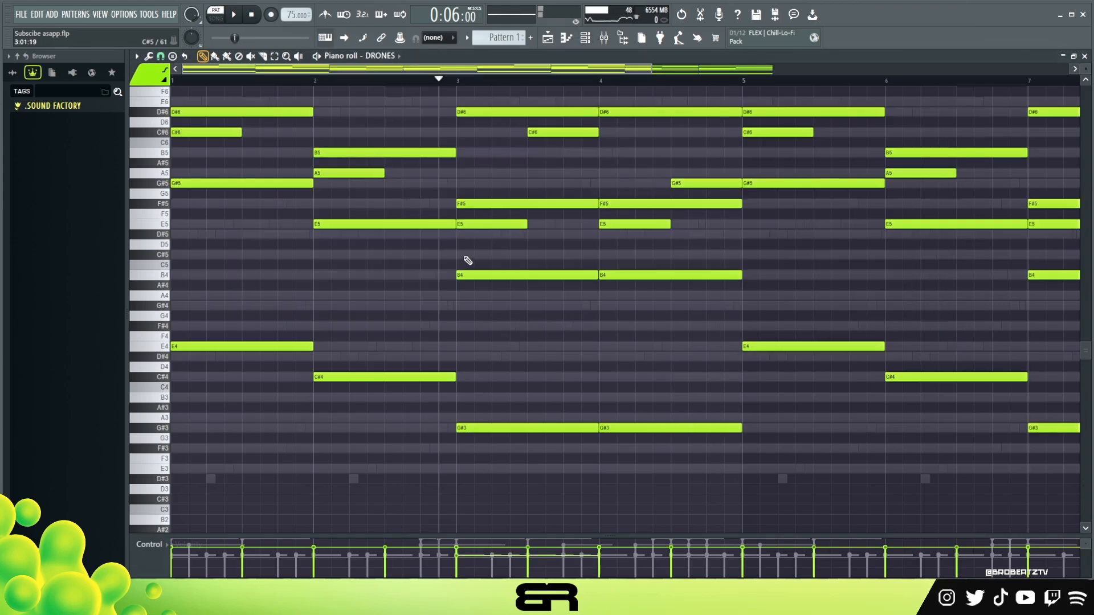
scroll(468, 260, up, 3)
scroll(450, 111, up, 2)
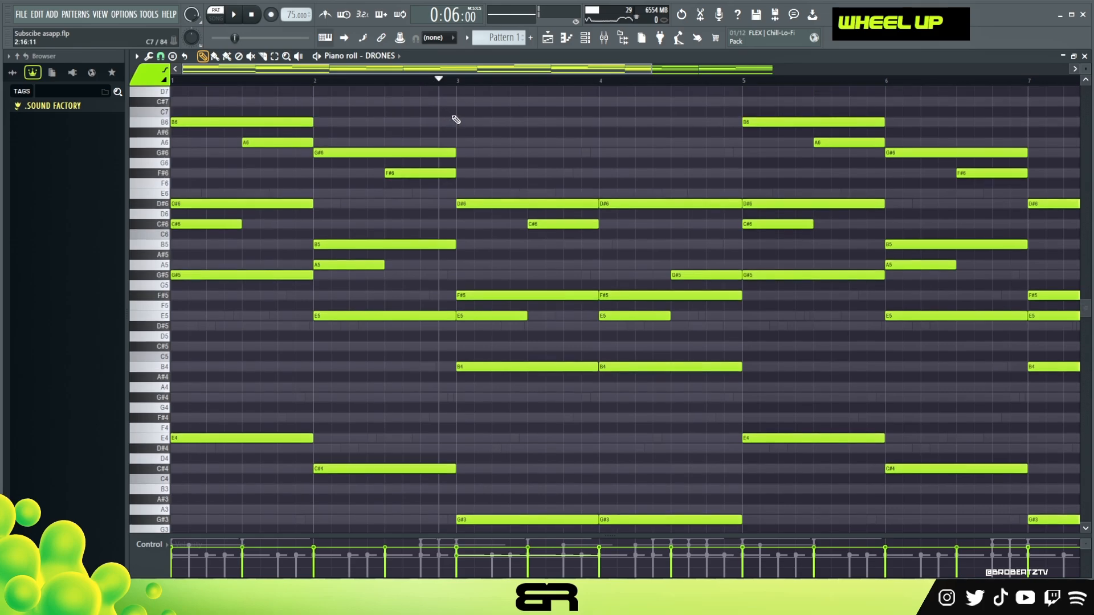
scroll(455, 122, down, 2)
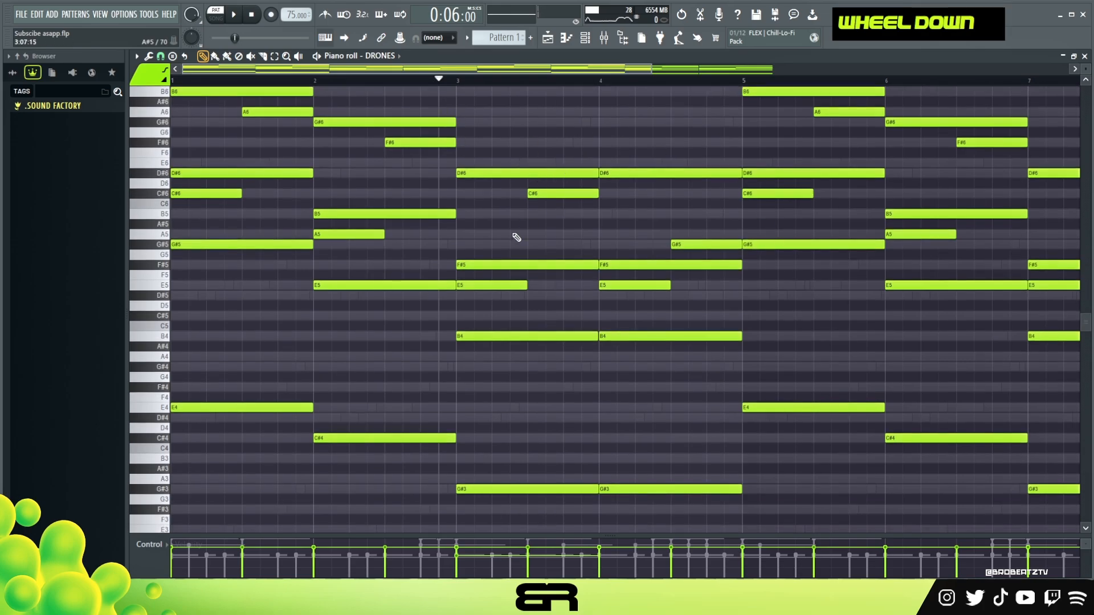
drag(489, 149, 523, 195)
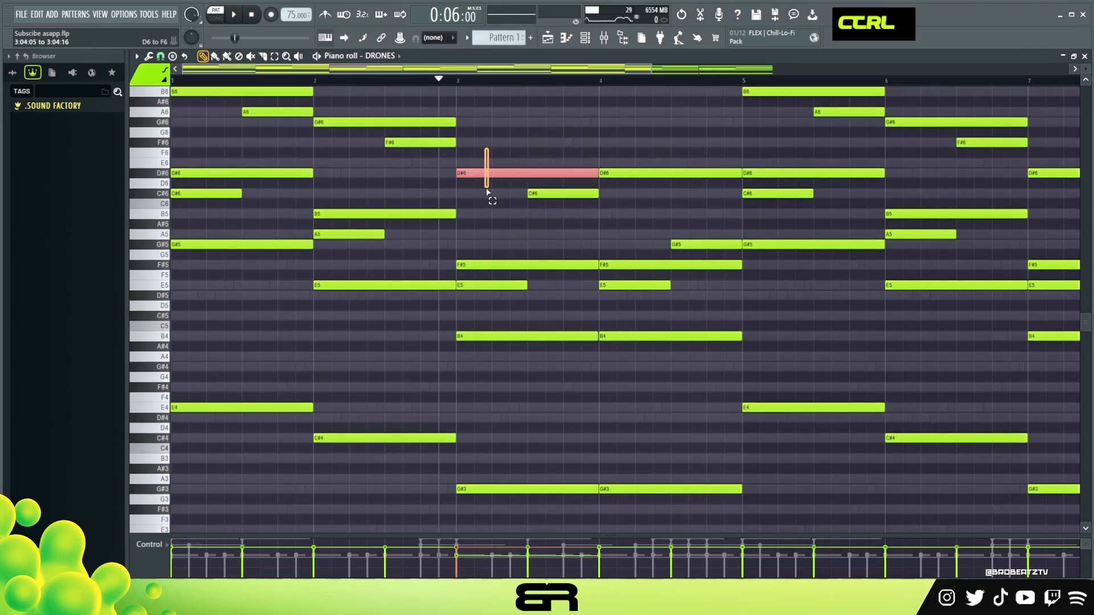
right_click(529, 232)
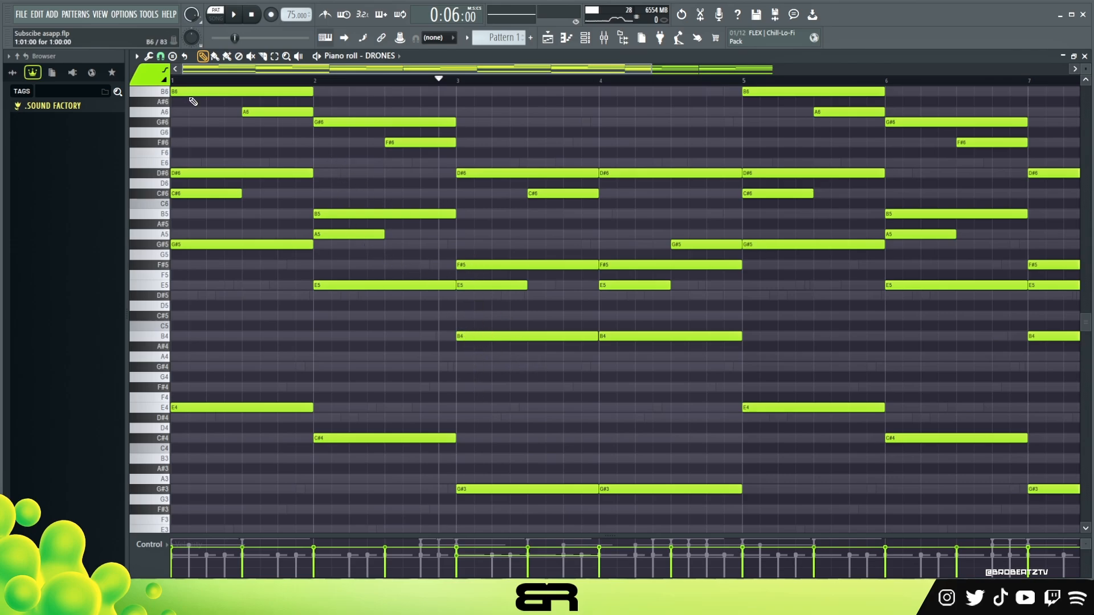
Step: Try a stamped A4, B4 and E5 chord at the start of bar 3 in DRONES, including an octave lower, and delete it
click(172, 56)
click(195, 88)
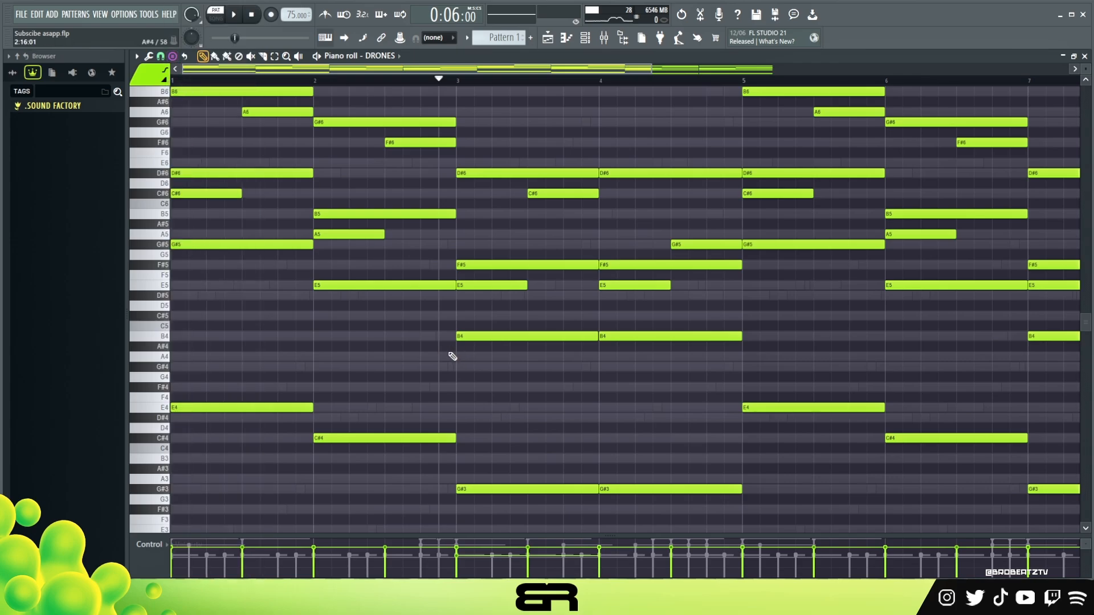
click(458, 356)
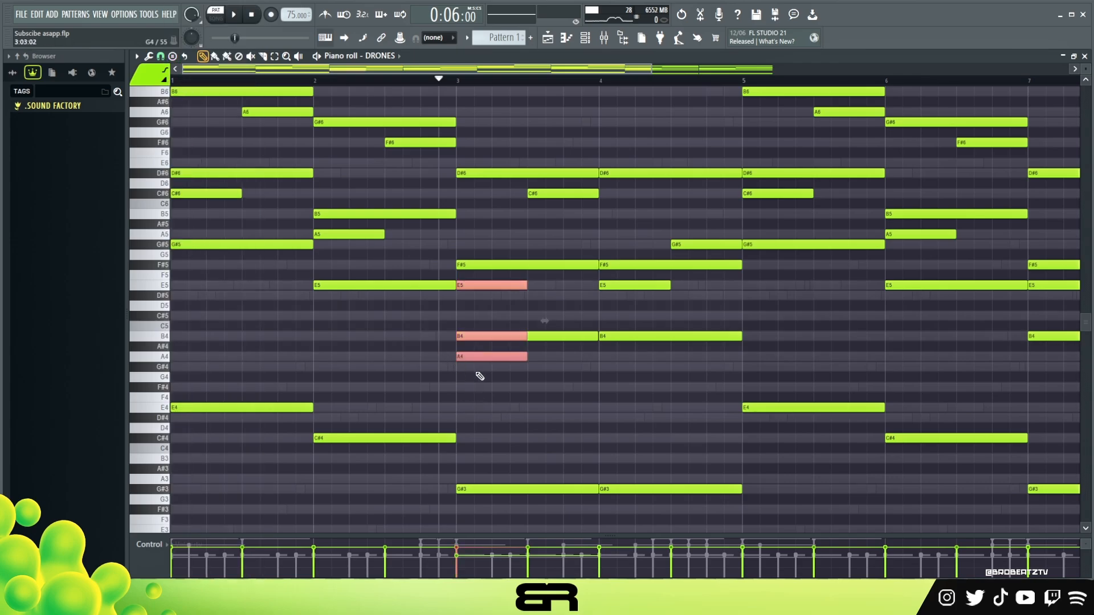
key(ctrl+Down)
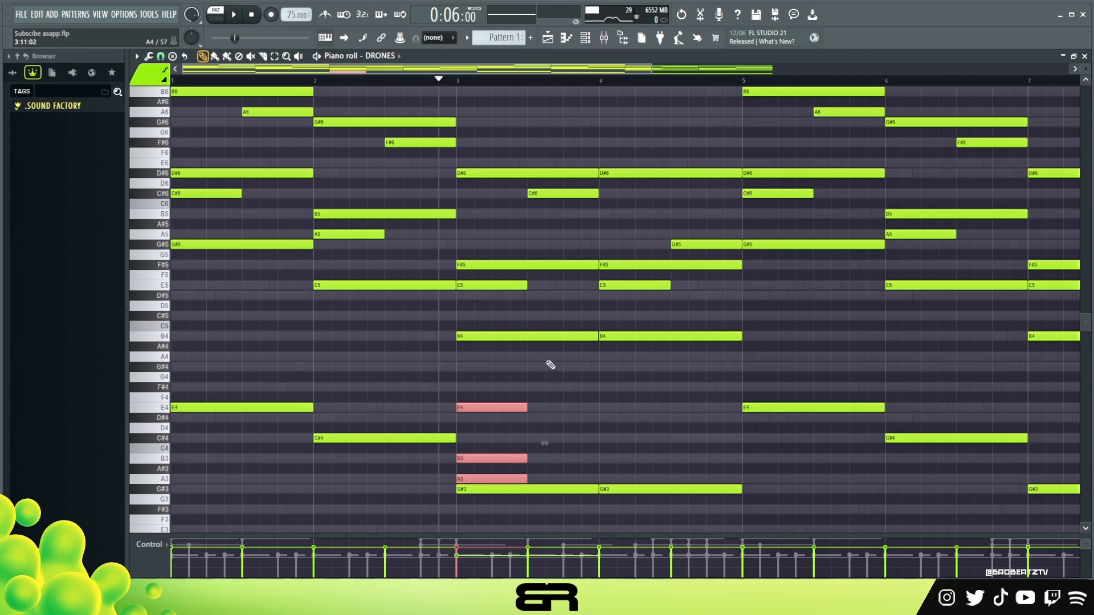
key(ctrl+Up)
key(Delete)
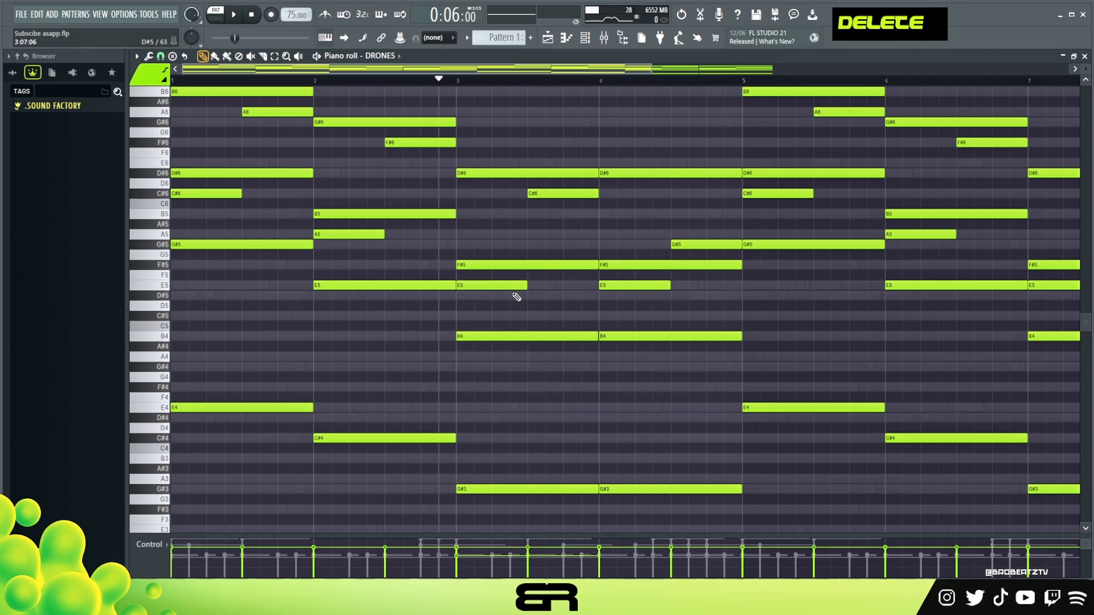
click(585, 44)
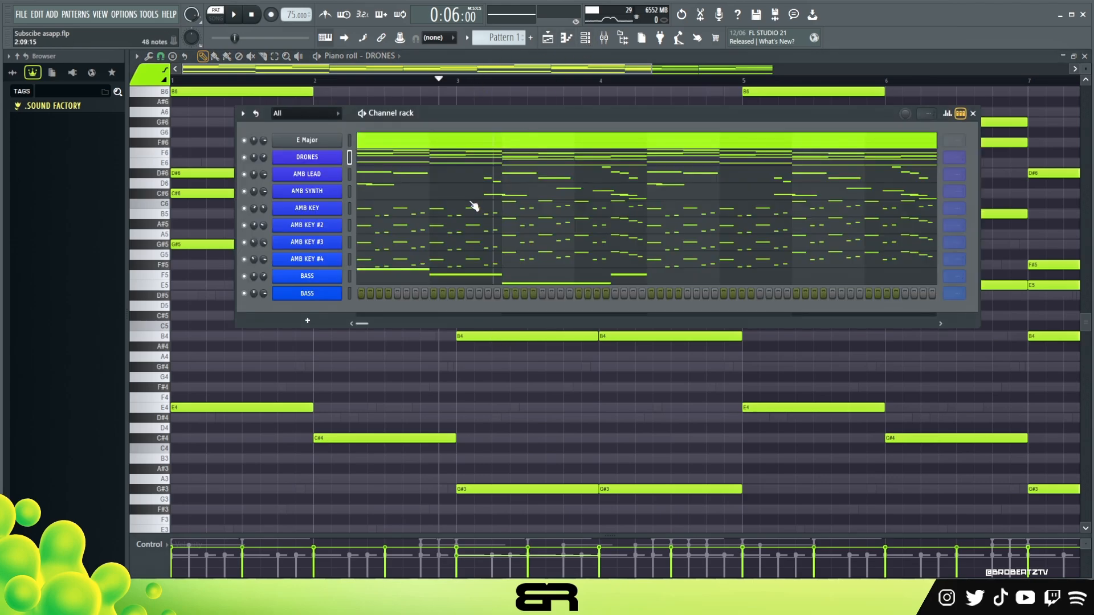
right_click(652, 357)
shift+click(636, 343)
right_click(642, 346)
drag(642, 324, 637, 366)
key(ctrl+Down)
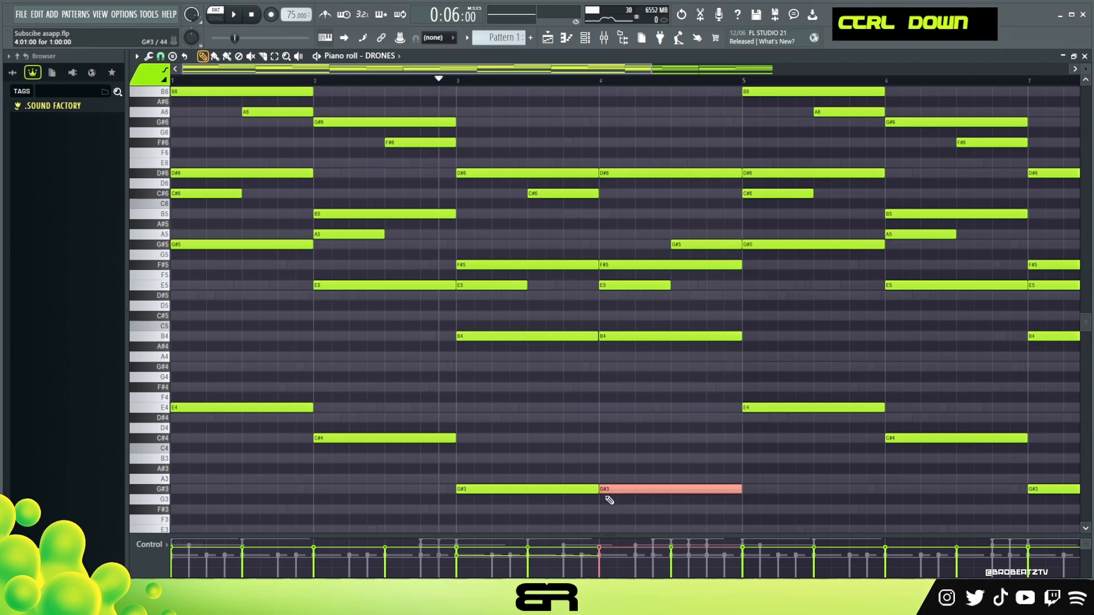
key(ctrl+Up)
right_click(626, 367)
mouse_move(520, 497)
mouse_down()
mouse_move(516, 463)
mouse_move(517, 497)
mouse_up()
Step: Raise the long bar 3 note of the first BASS channel to A3 and set the playback start to bar 2
key(F6)
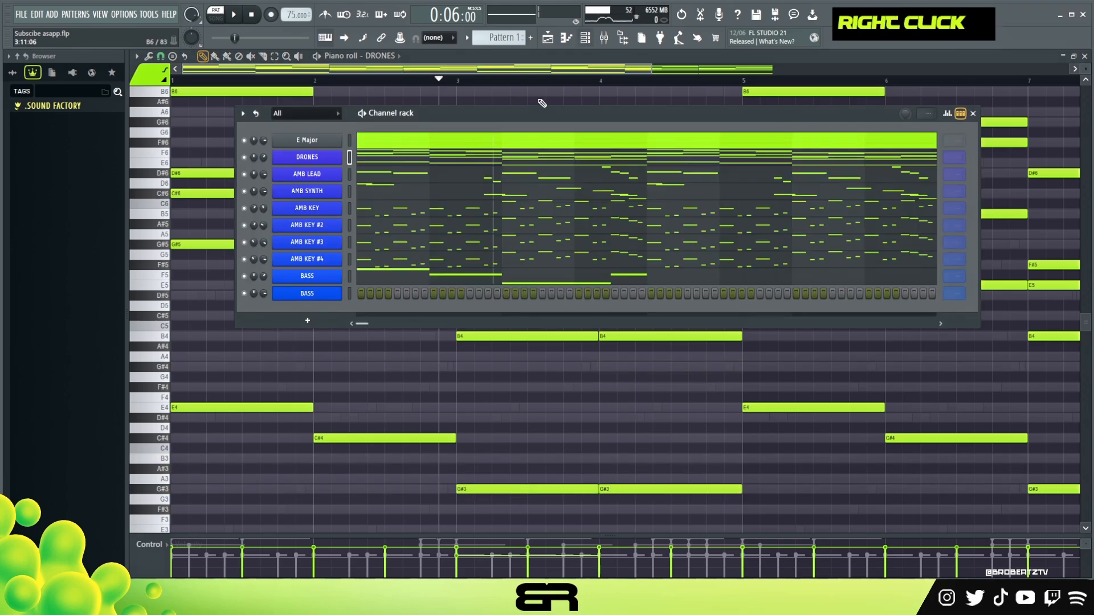
click(396, 279)
ctrl+click(592, 489)
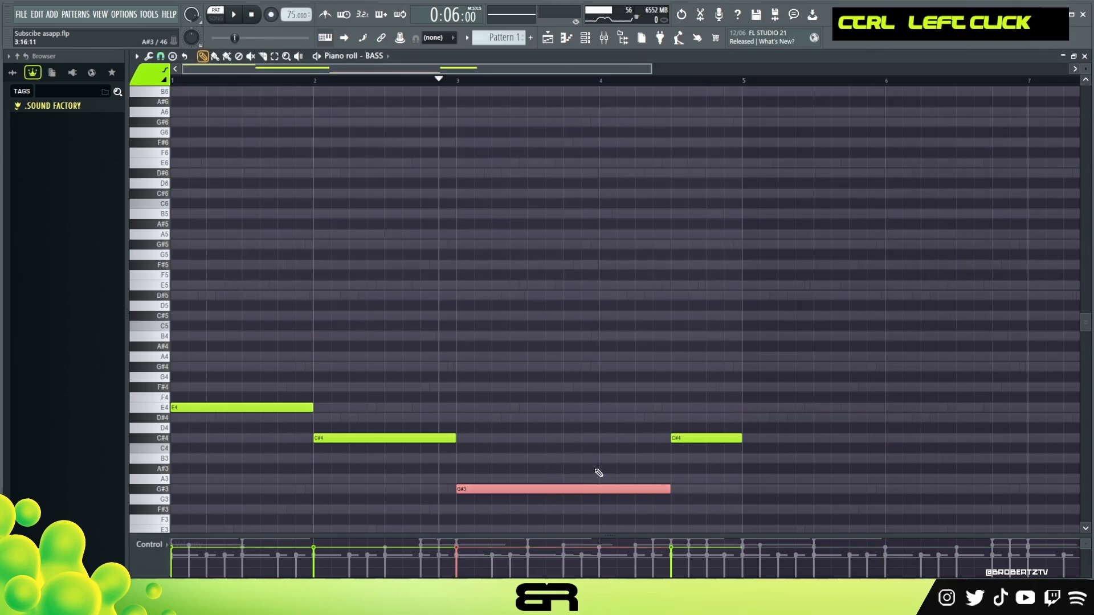
key(shift+Up)
click(313, 89)
right_click(367, 96)
click(313, 82)
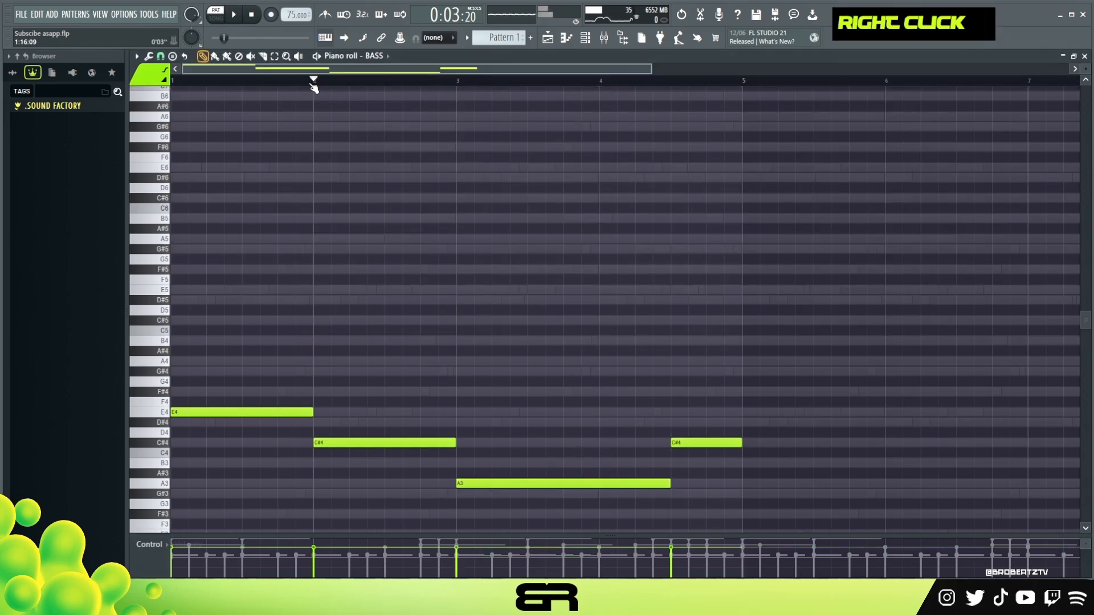
Step: Raise all notes of the first BASS channel by one octave and play them back from bar 2
key(space)
key(ctrl+a)
key(ctrl+Up)
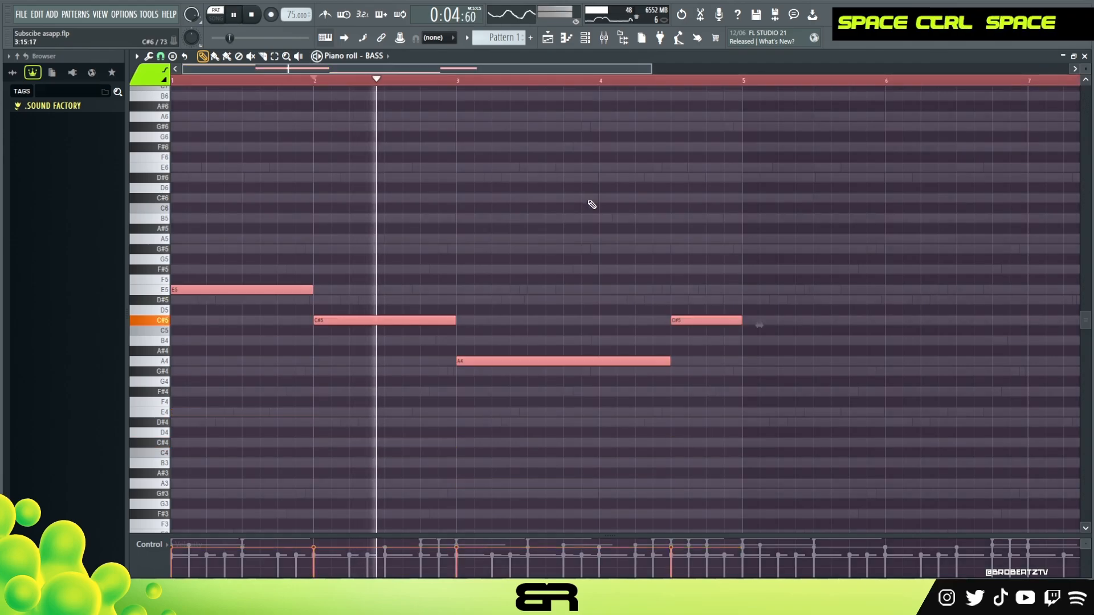
right_click(589, 203)
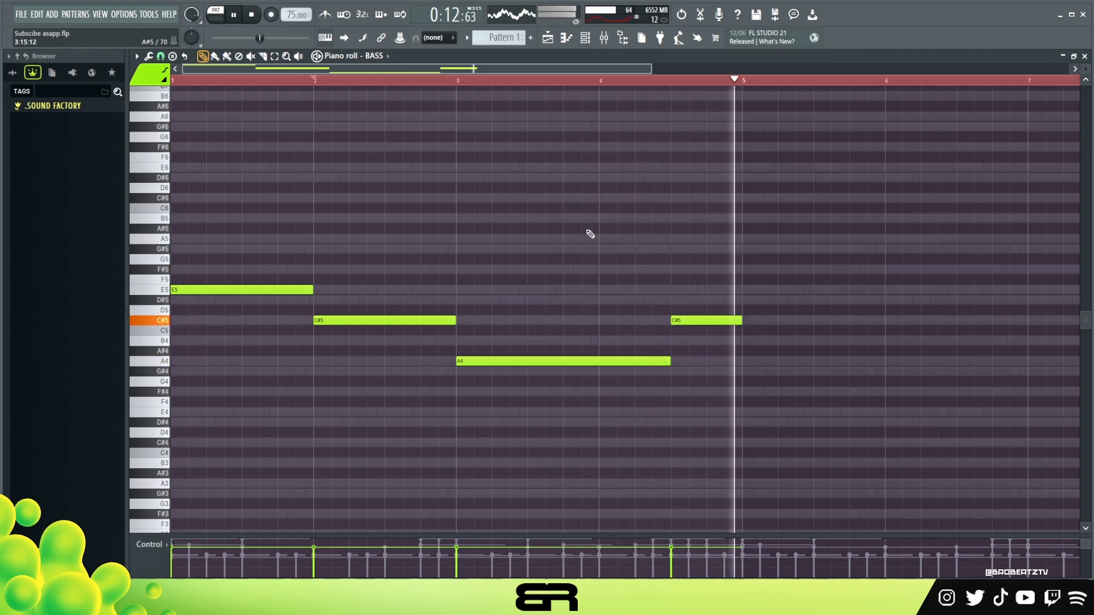
key(space)
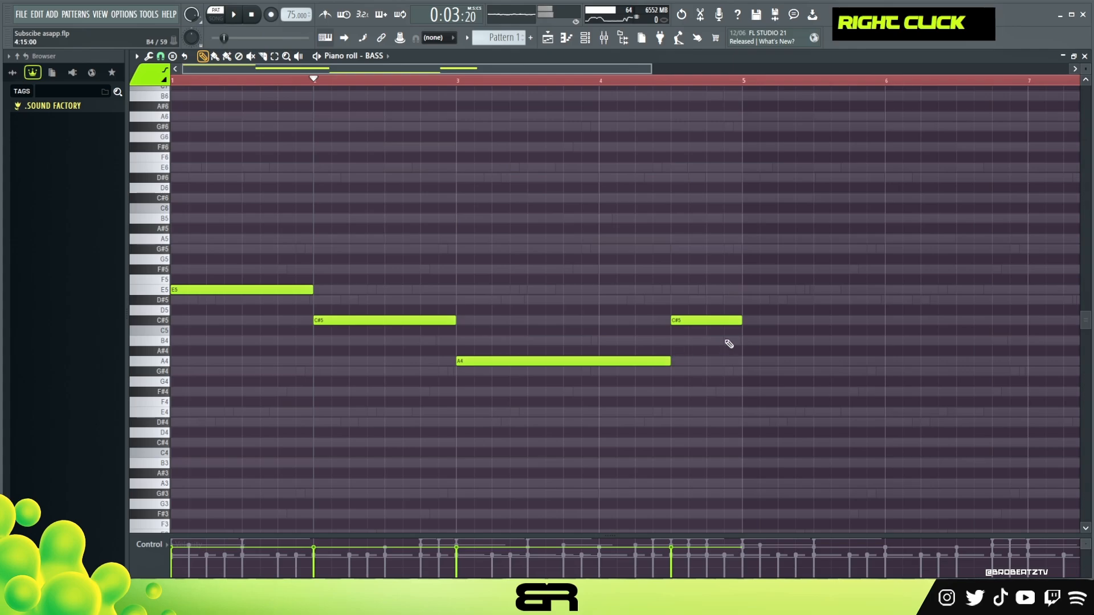
Step: Try the long bar 3 bass note at G#4 during playback, and return it to A4
drag(787, 265, 331, 392)
right_click(570, 422)
key(ctrl+a)
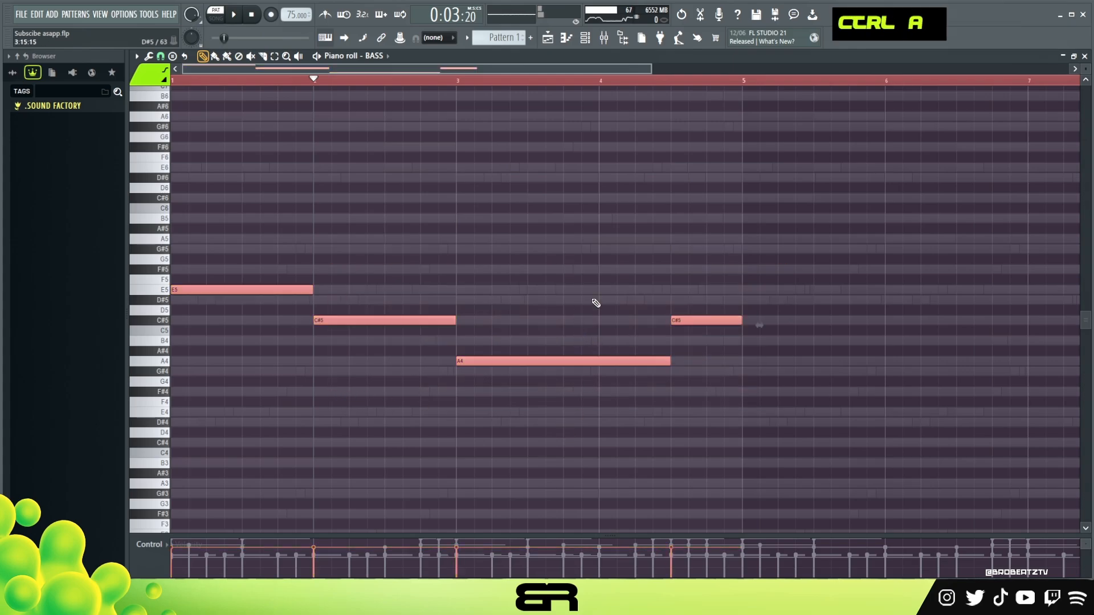
drag(561, 306, 564, 379)
key(shift+Down)
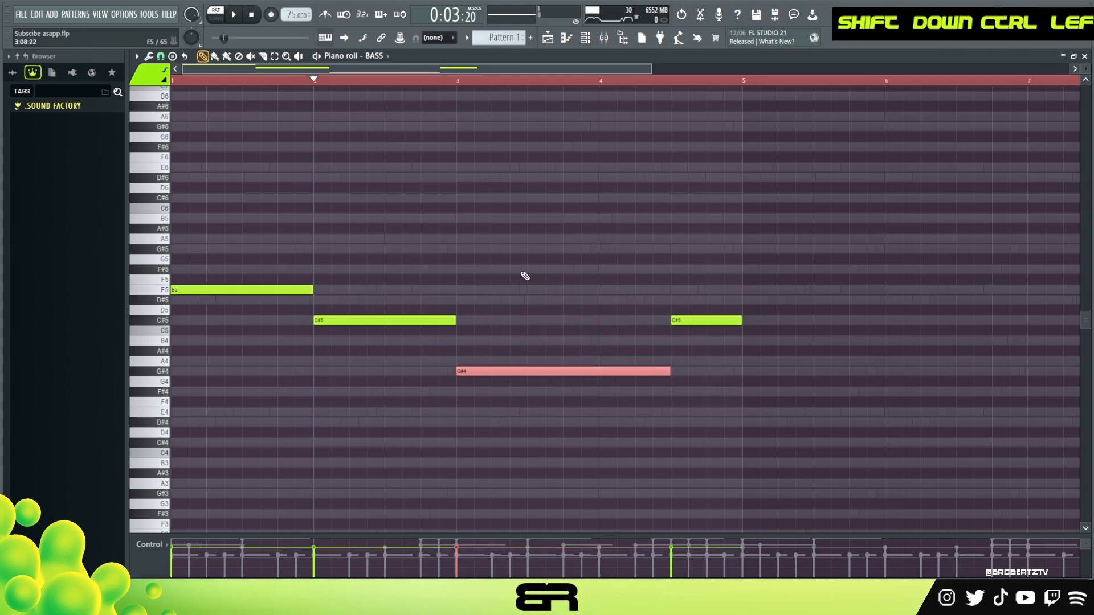
key(space)
ctrl+click(551, 359)
drag(551, 360, 556, 392)
key(space)
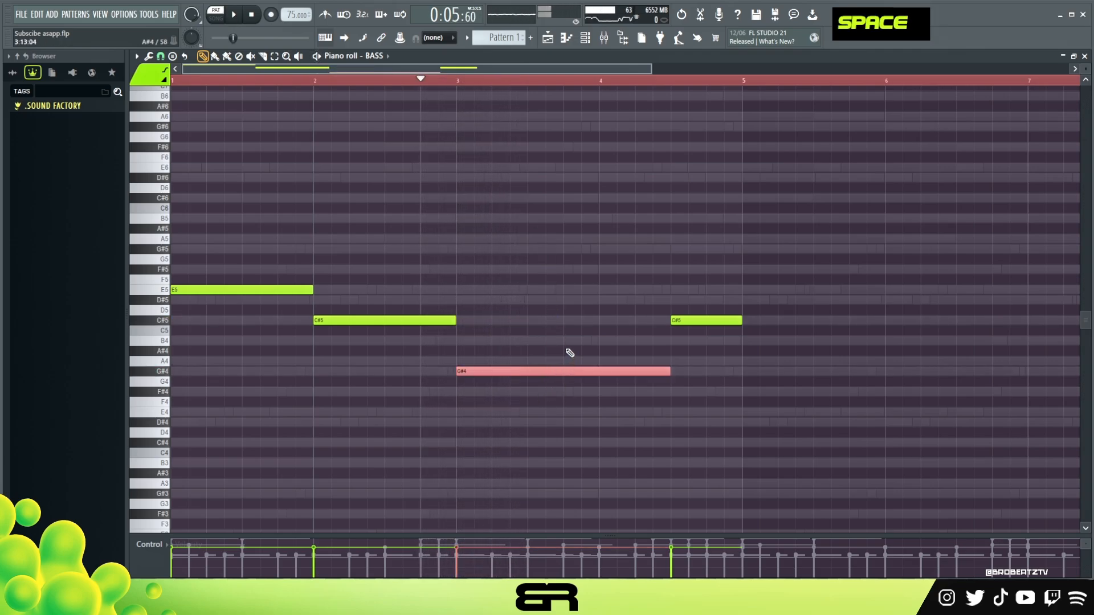
key(shift+Up)
right_click(546, 306)
Step: Lower all notes of the first BASS channel by one octave and duplicate the four-bar line into bars 5 to 8
key(ctrl+a)
key(ctrl+Down)
mouse_move(210, 410)
mouse_down()
mouse_move(807, 383)
mouse_move(790, 381)
mouse_up()
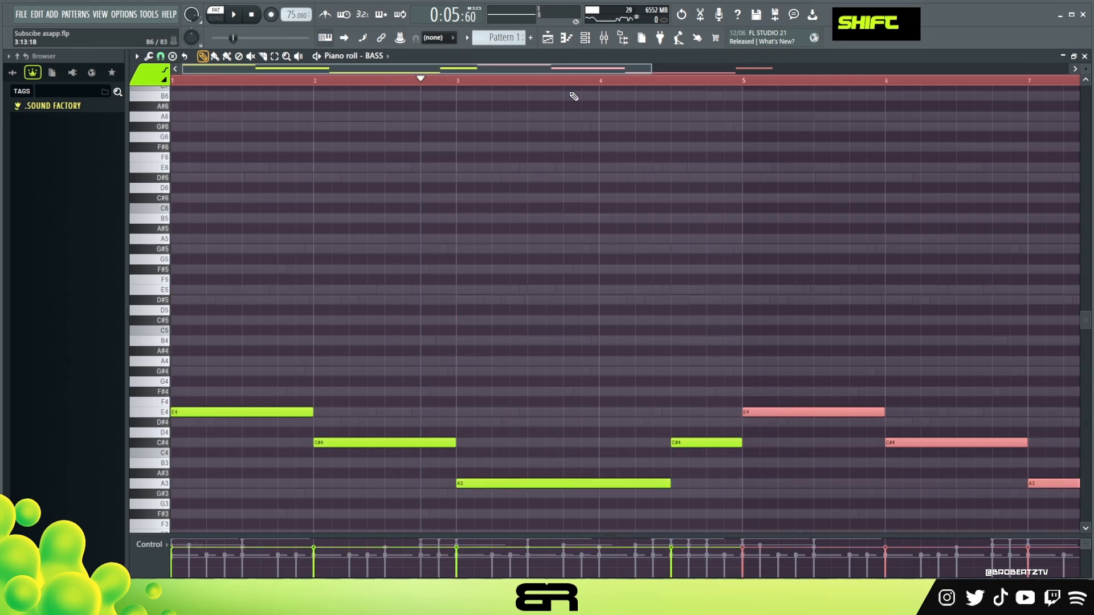
Step: Copy the first BASS channel's notes into the second BASS channel and open that channel's piano roll
click(585, 39)
right_click(319, 275)
click(470, 287)
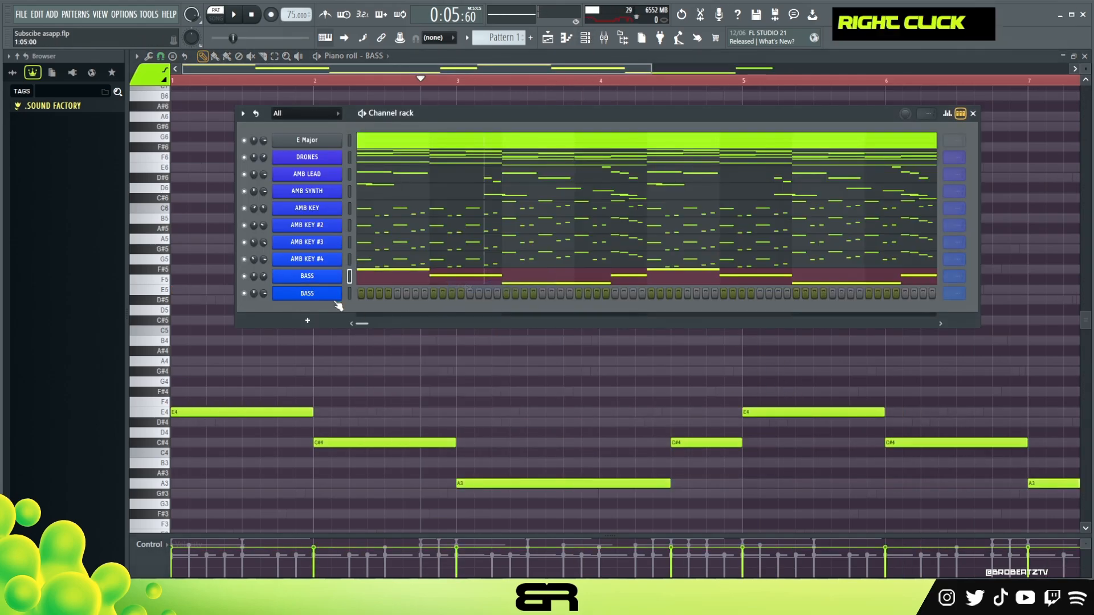
right_click(333, 297)
click(470, 314)
click(427, 295)
Step: Lower all notes of the second BASS channel by one octave and play the pattern from bar 1
key(ctrl+space)
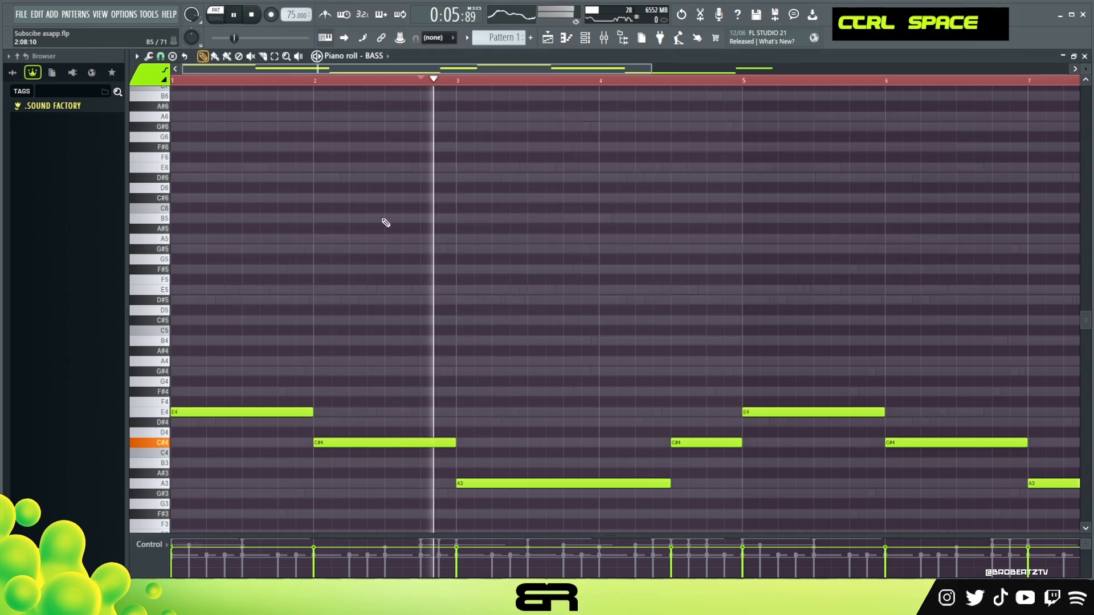
key(ctrl+a)
key(ctrl+space)
key(ctrl+Down)
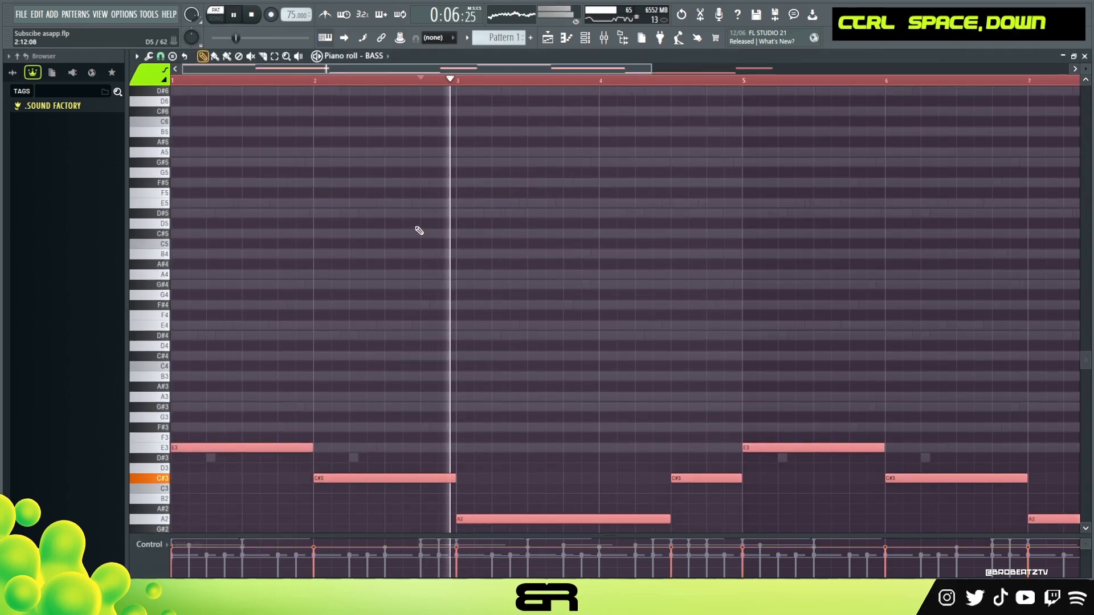
drag(239, 81, 172, 85)
right_click(496, 227)
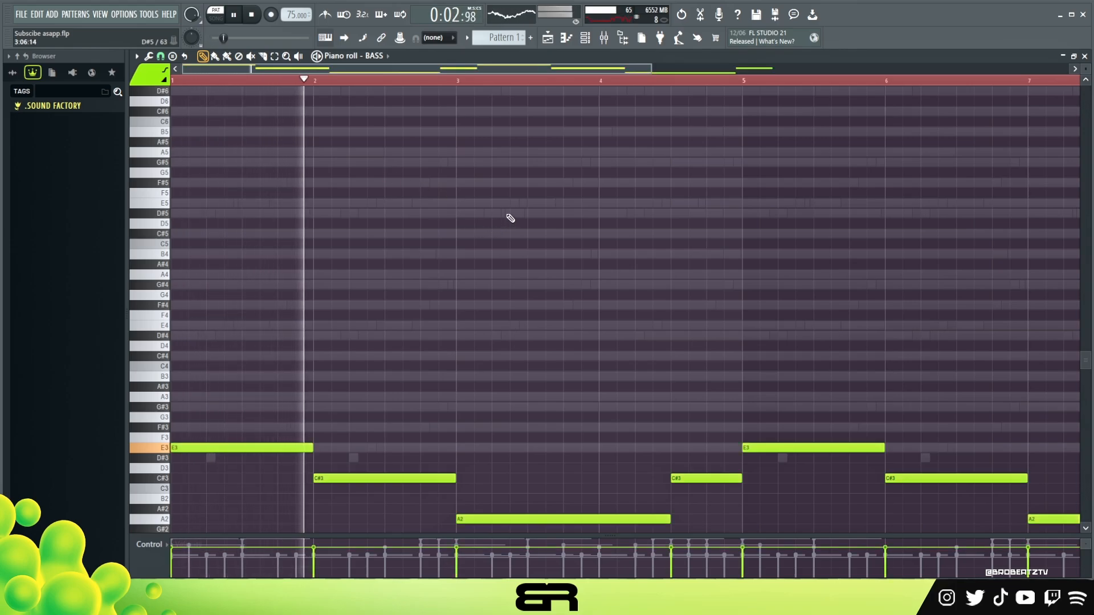
key(space)
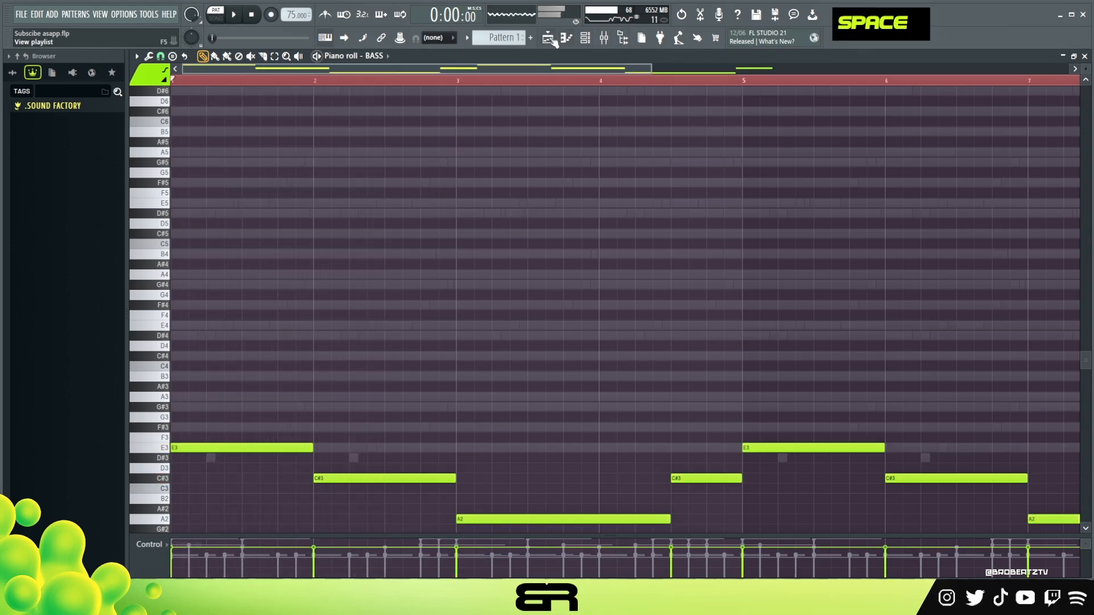
Step: Bring the channel rack over the playlist, mute AMB LEAD, AMB SYNTH and the first BASS channel, and play the pattern
click(547, 38)
click(585, 39)
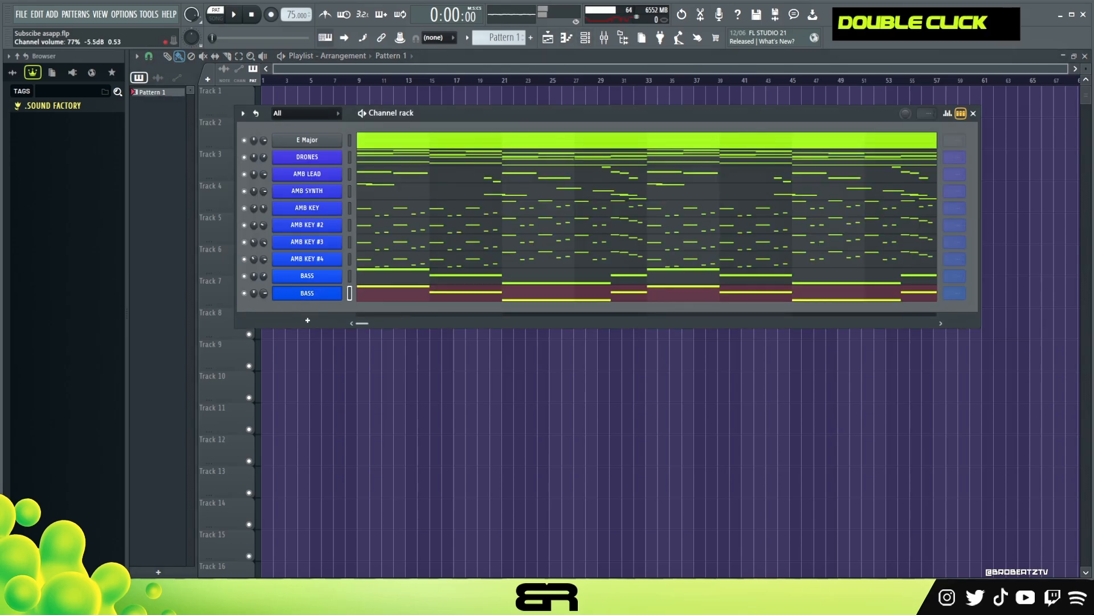
drag(433, 108, 474, 107)
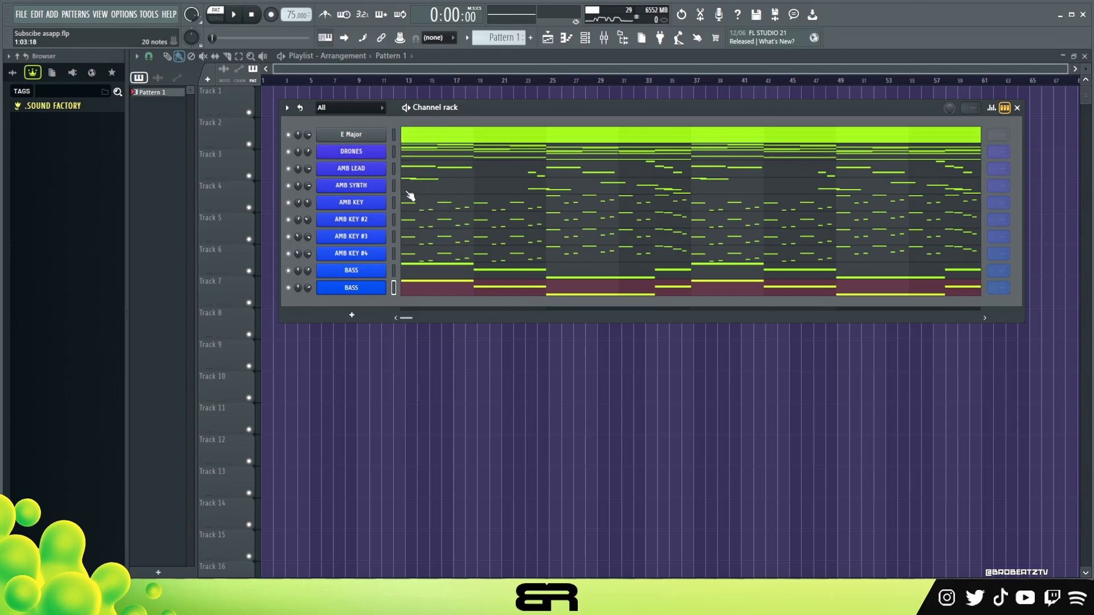
click(288, 169)
click(289, 185)
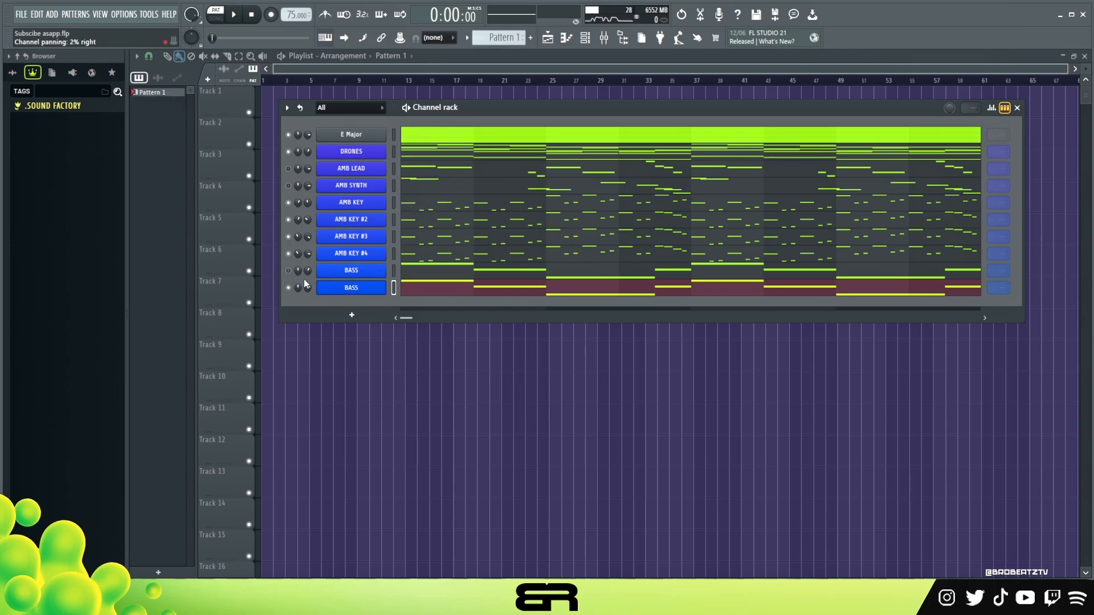
key(space)
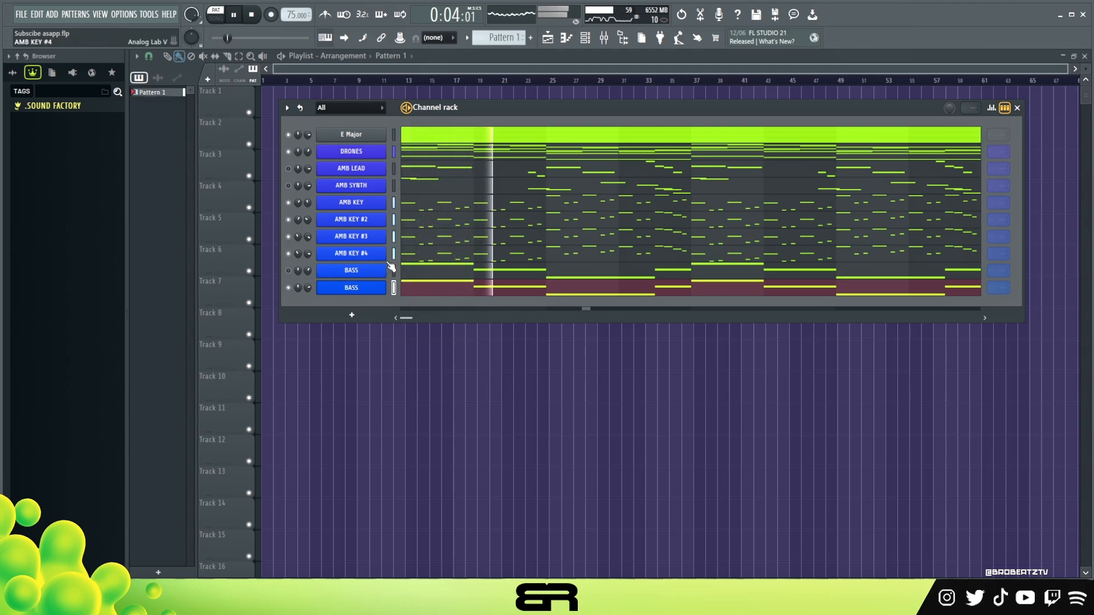
key(space)
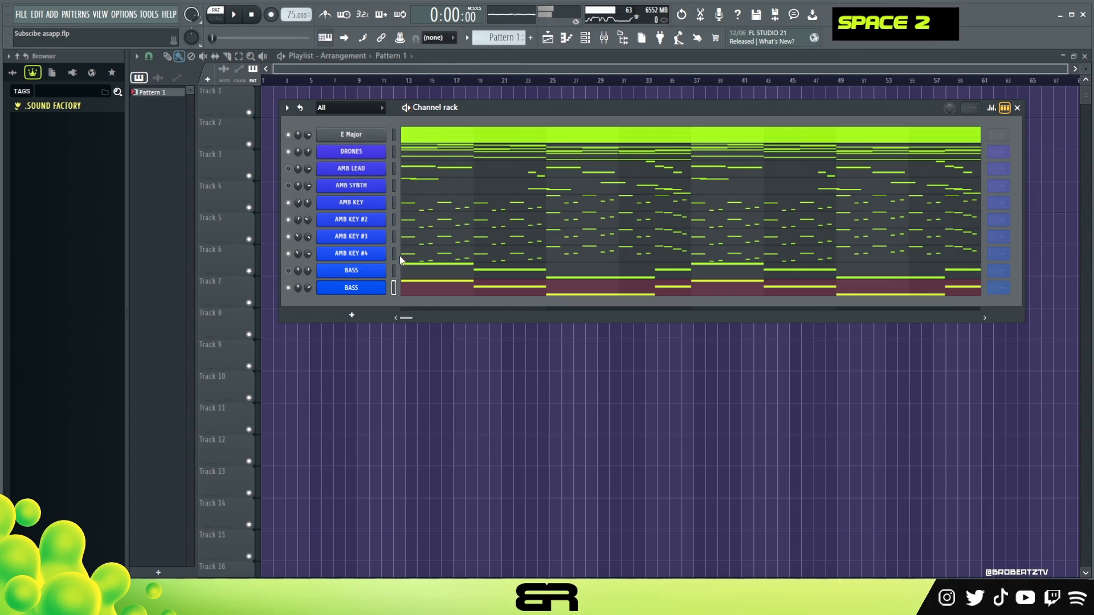
Step: Unmute AMB LEAD, AMB SYNTH and the first BASS channel, mute the AMB KEY channels and second BASS, and play the pattern
click(289, 271)
click(289, 288)
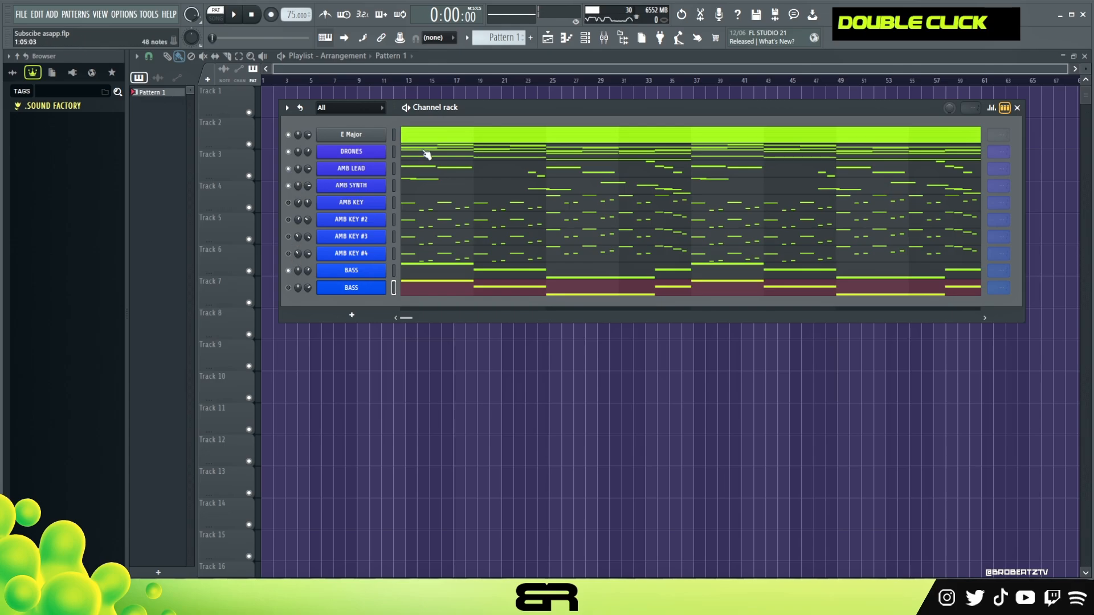
key(space)
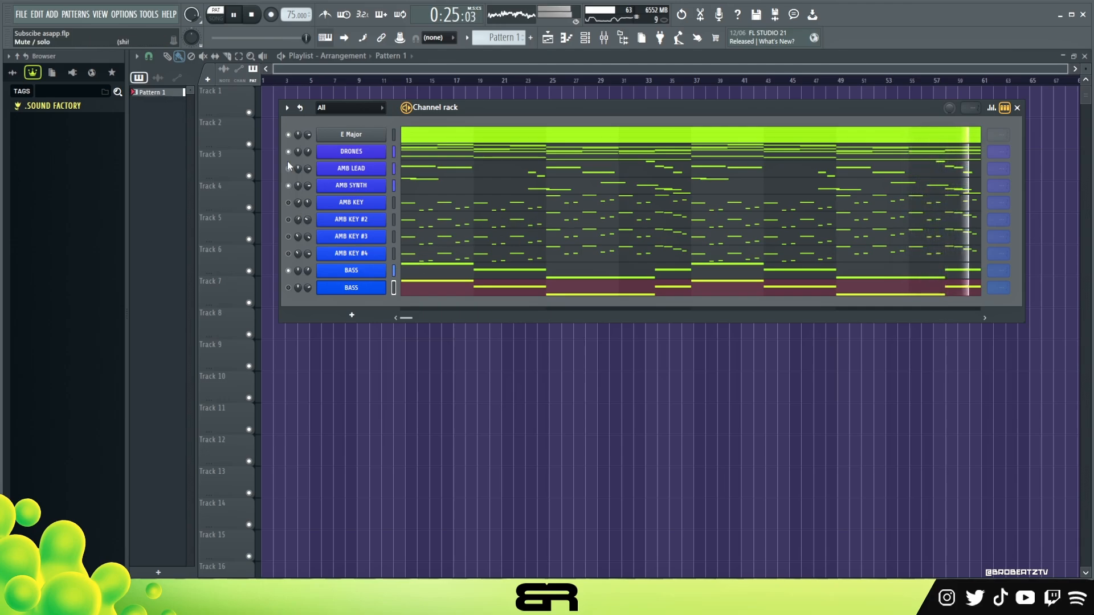
key(space)
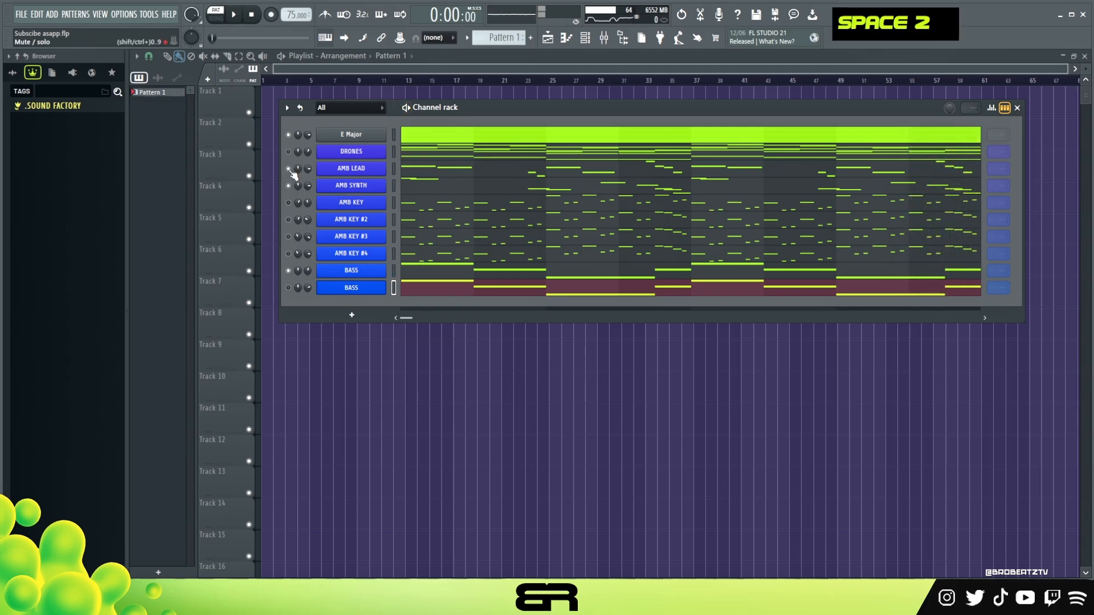
Step: Leave only E Major, DRONES, the four AMB KEY channels and the second BASS unmuted, play the pattern and stop it
double_click(292, 202)
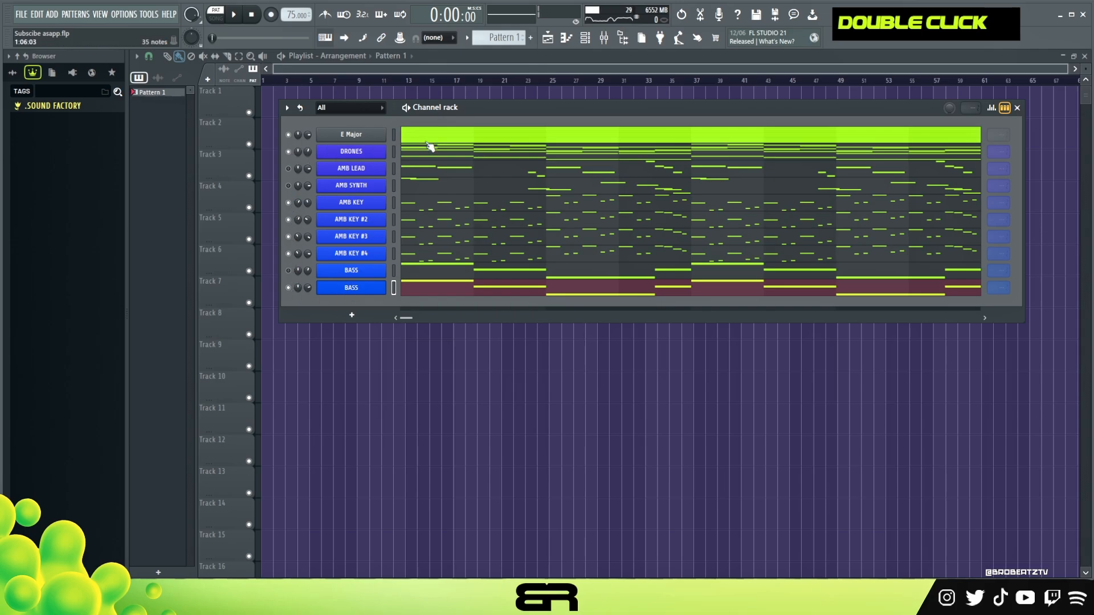
key(space)
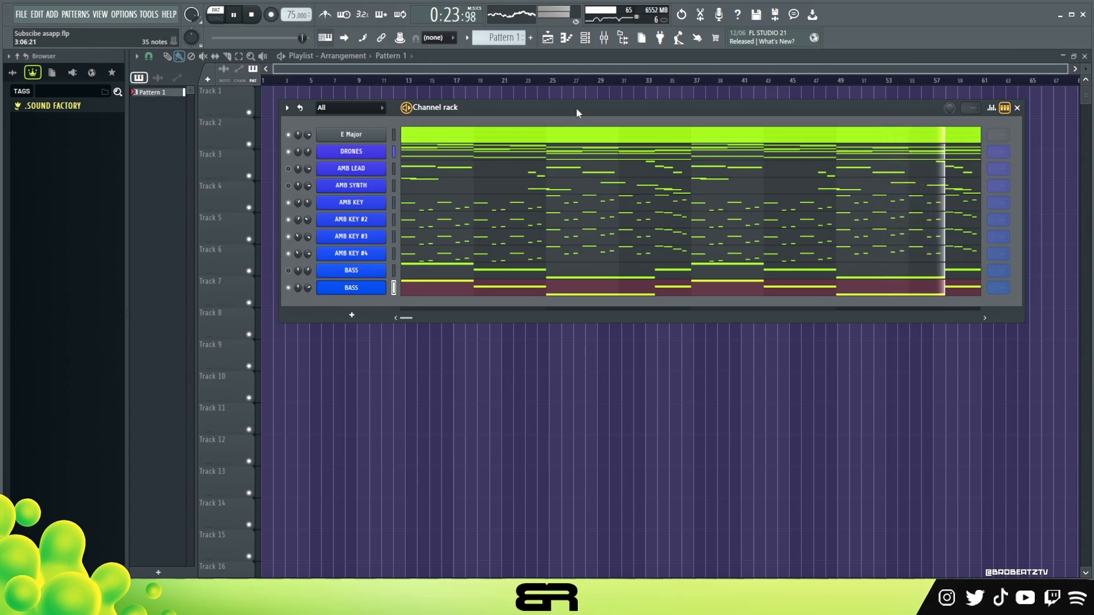
key(space)
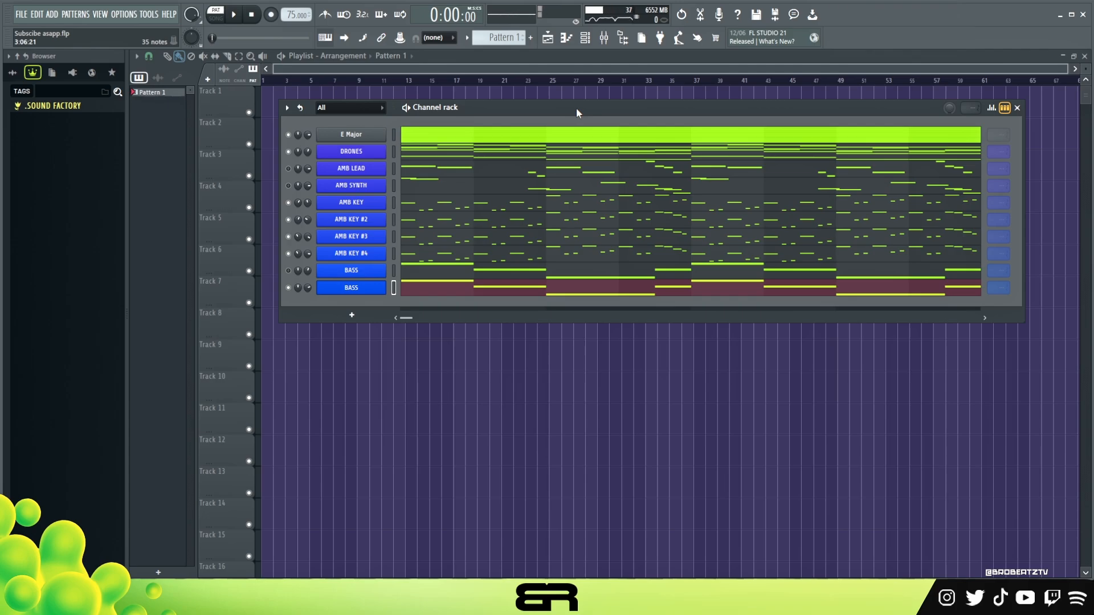
drag(542, 109, 562, 178)
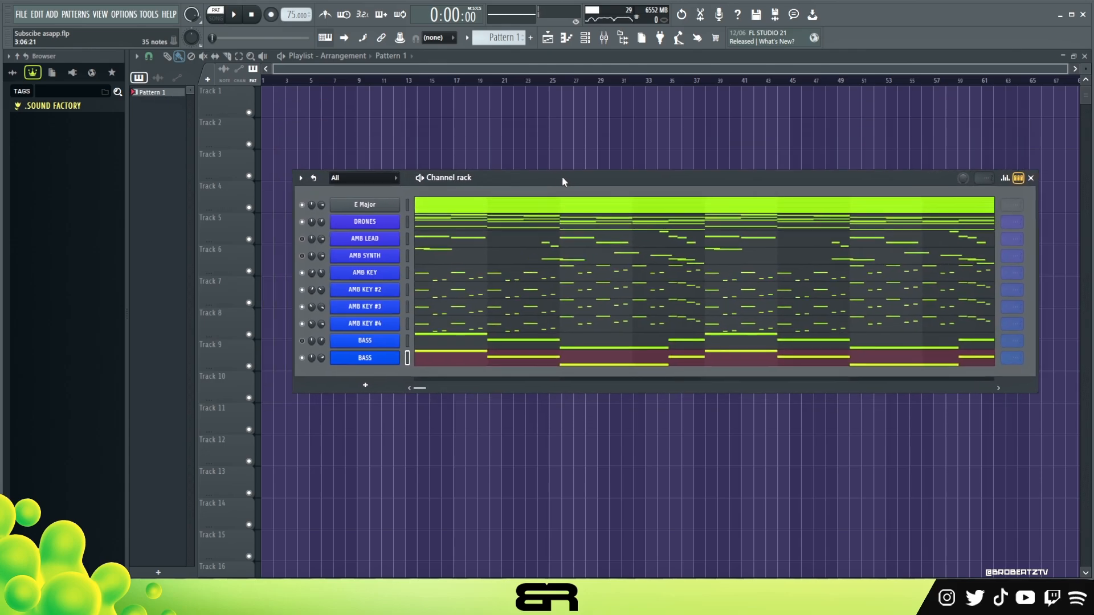
drag(465, 181, 429, 128)
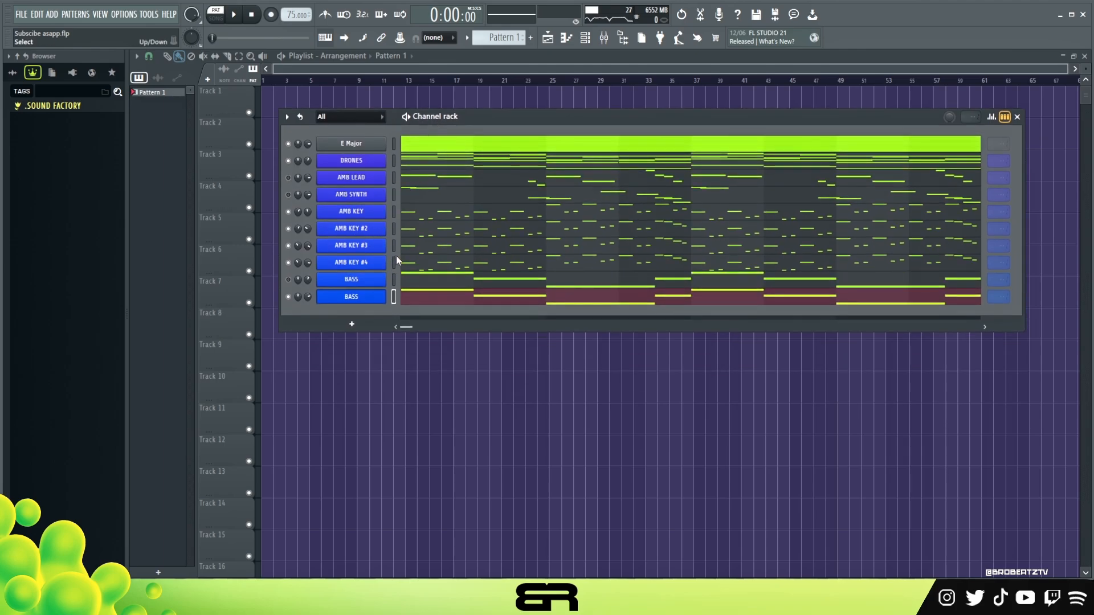
drag(502, 118, 492, 225)
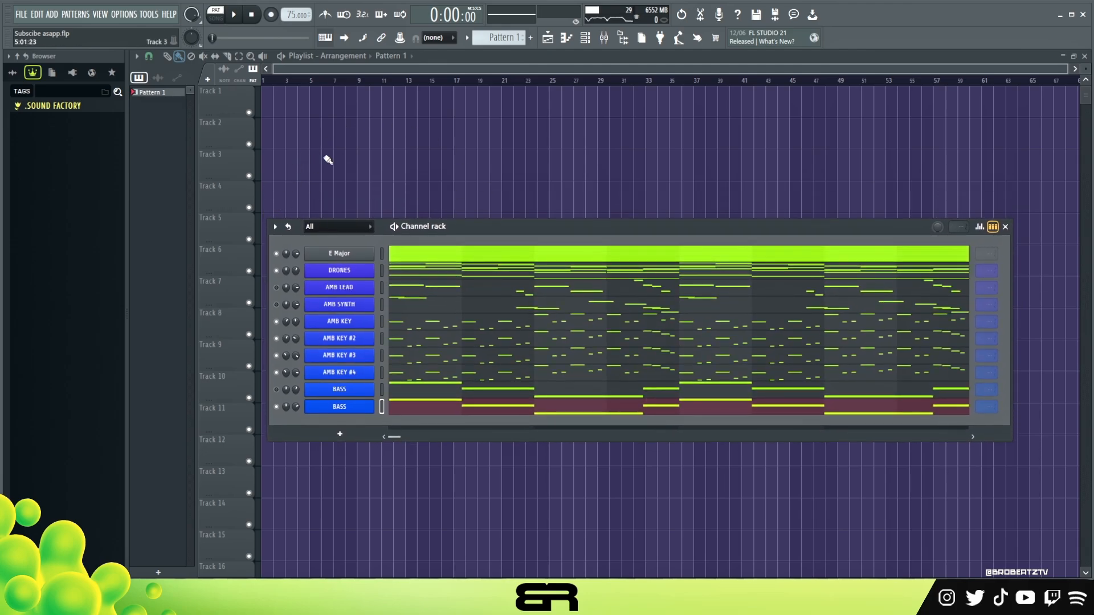
drag(559, 231, 555, 171)
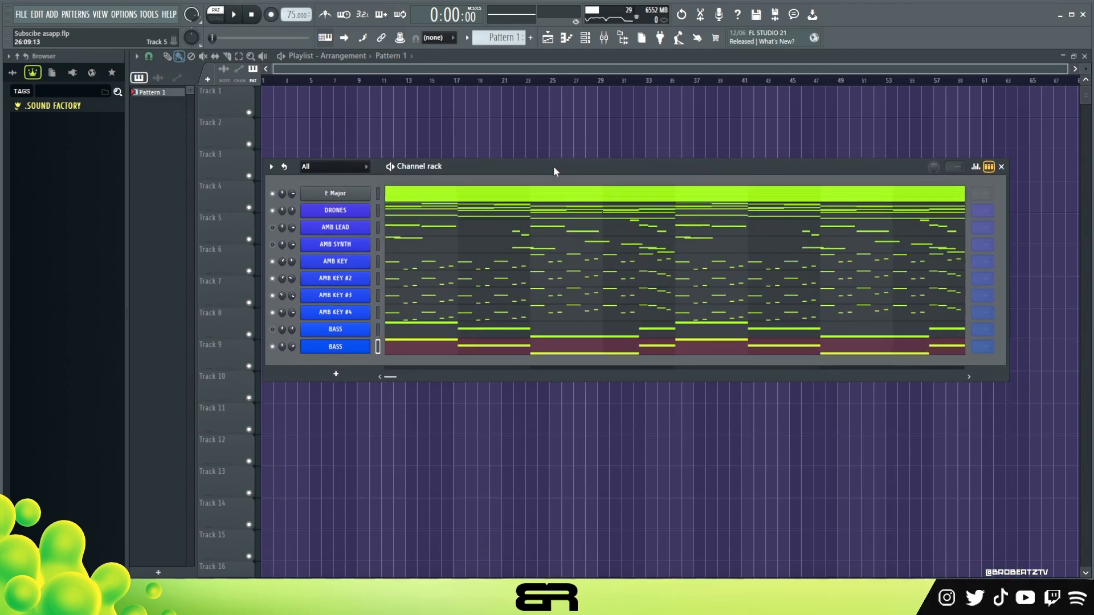